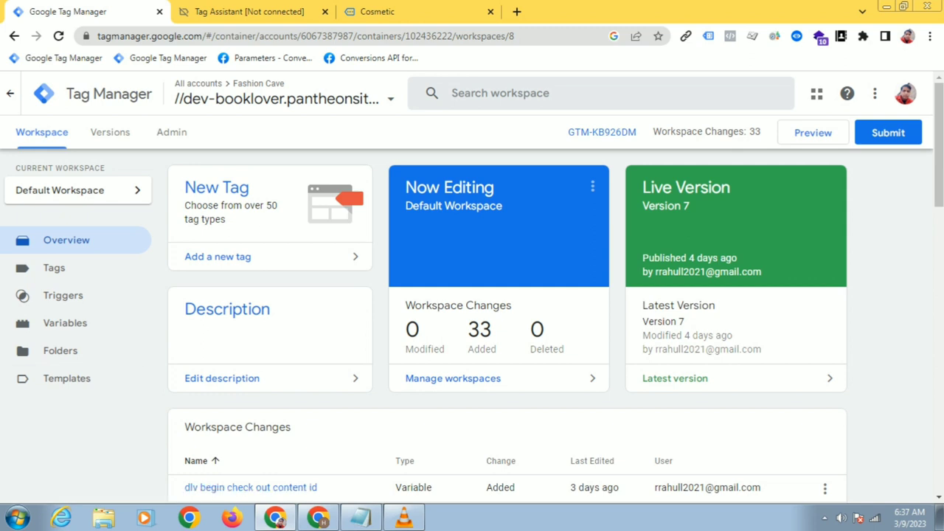
Step: Switch to the Tag Assistant session for dev-booklover.pantheonsite.io and look over the tags in its summary
left_click(249, 11)
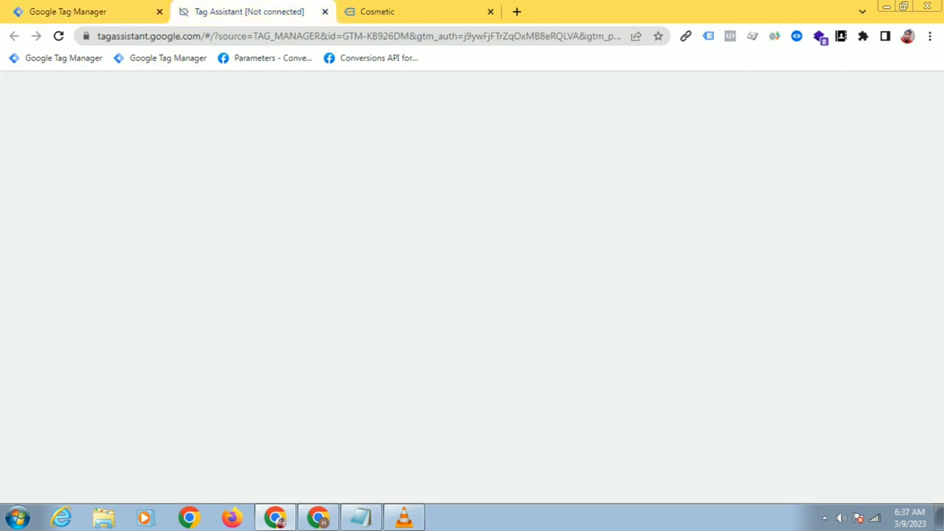
left_click(471, 334)
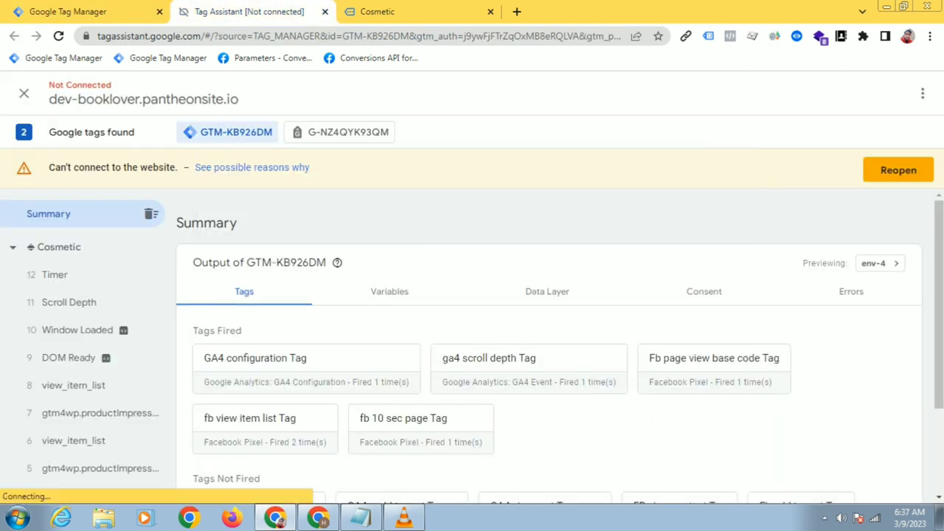
scroll(442, 310, "down", 2)
scroll(420, 303, "up", 2)
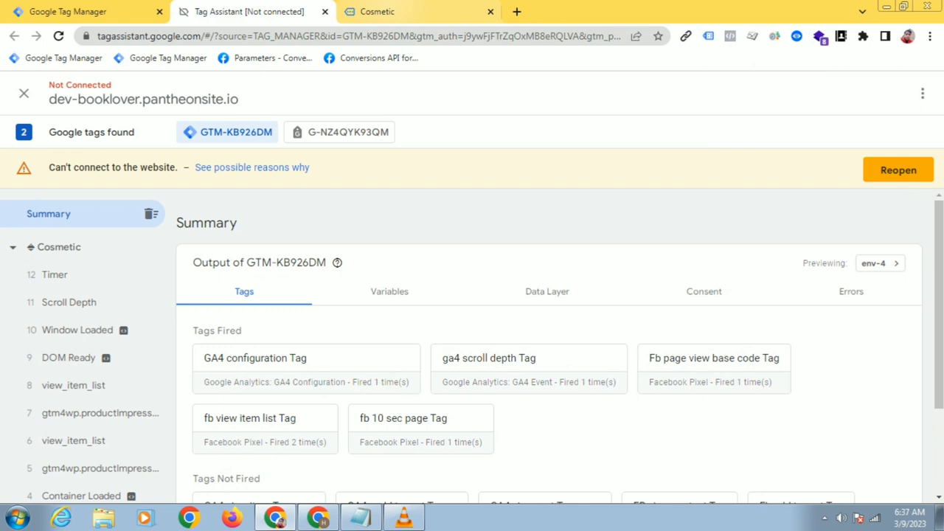
Step: Switch to the Cosmetic store page and open the Daily Moisturiser product from the product grid
left_click(413, 12)
scroll(442, 258, "down", 2)
scroll(472, 288, "down", 7)
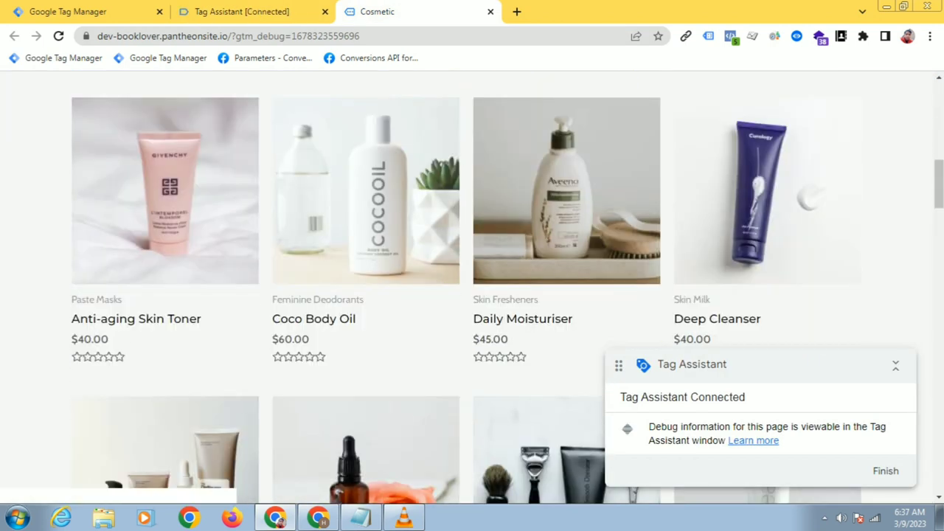
left_click(567, 192)
Step: Return to Tag Assistant and open the select_item event recorded for the Cosmetic page
left_click(241, 12)
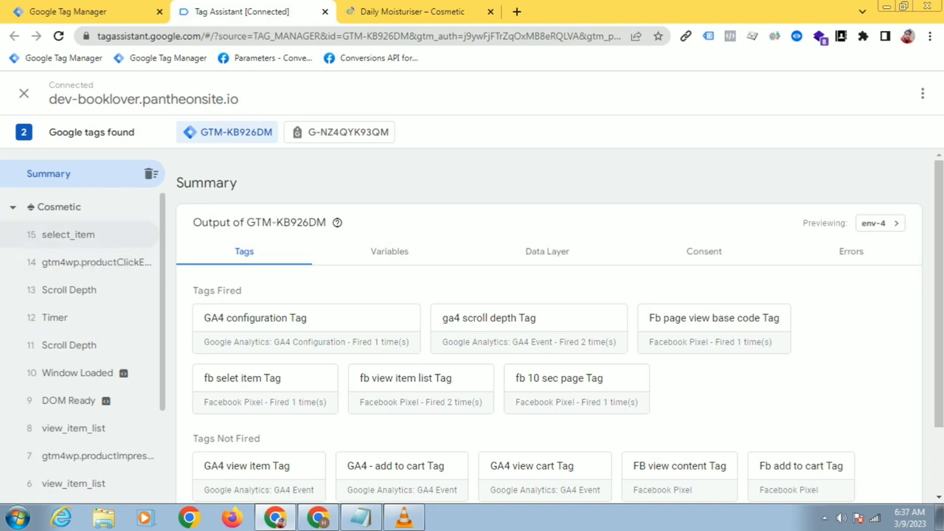
scroll(81, 369, "down", 1)
scroll(81, 339, "down", 1)
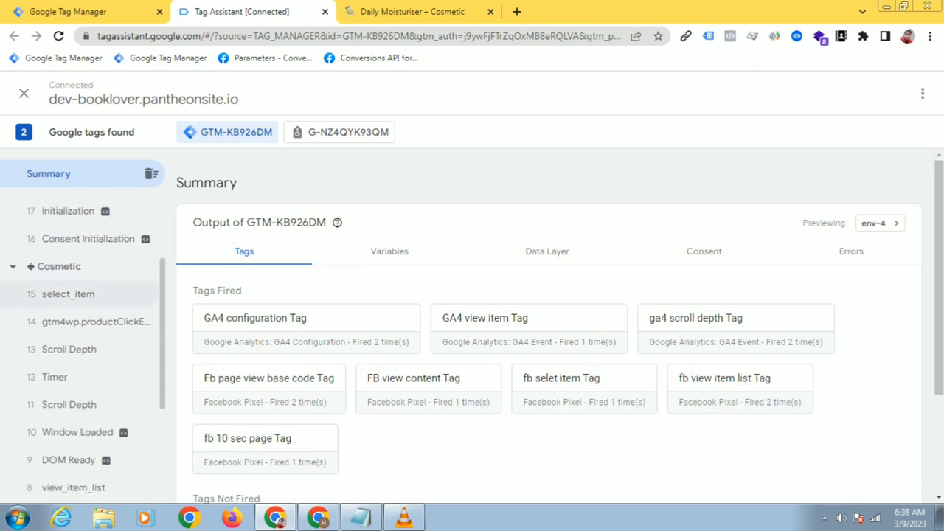
left_click(67, 290)
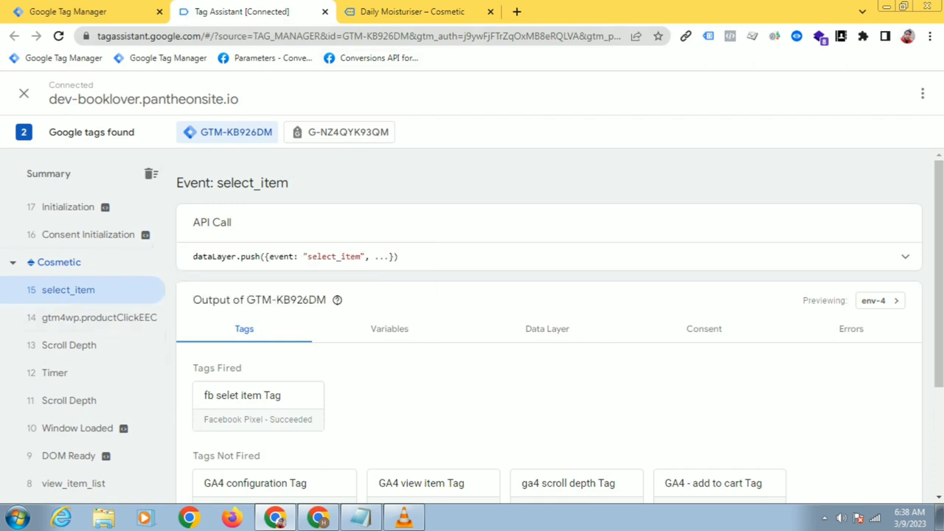
Step: Examine the select_item event's data layer, including the ecommerce impressions, the items array and the clicked product's details
left_click(547, 328)
scroll(546, 328, "down", 8)
scroll(546, 328, "down", 3)
scroll(546, 328, "up", 3)
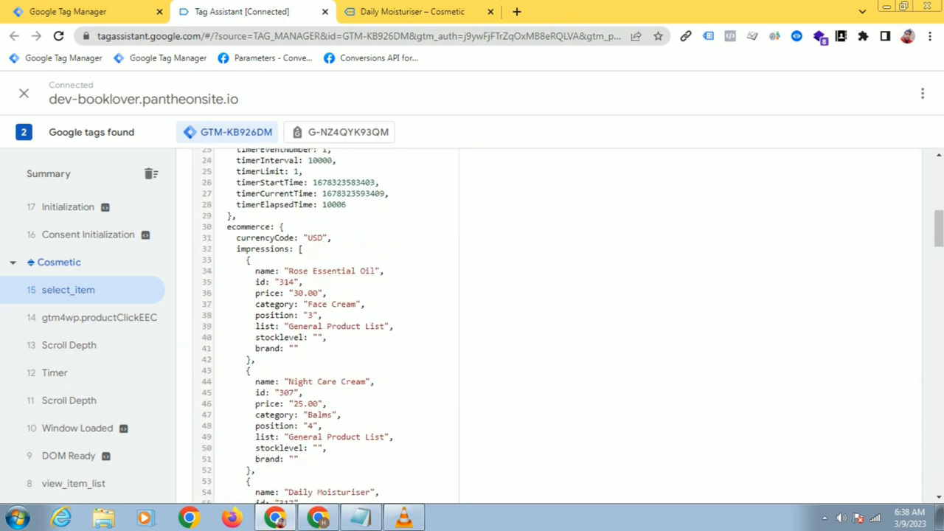
scroll(560, 326, "down", 9)
scroll(549, 325, "down", 7)
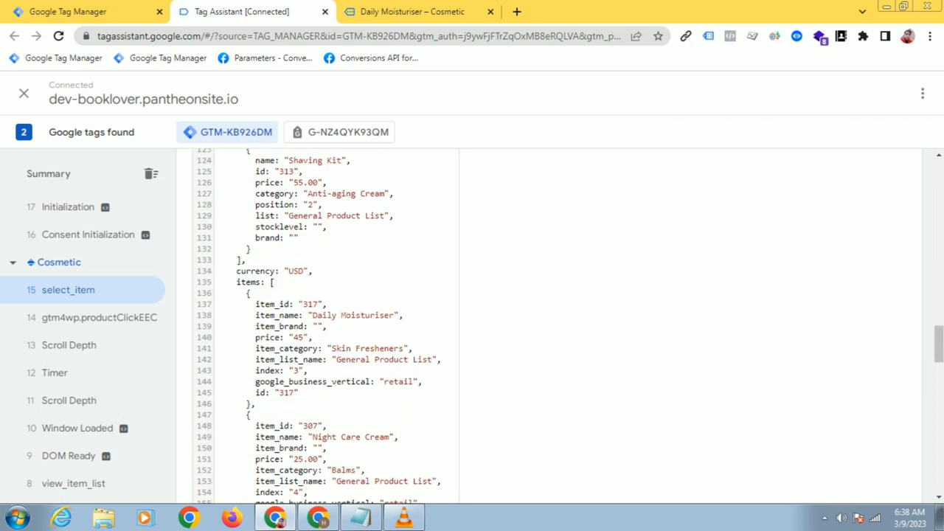
scroll(258, 282, "down", 15)
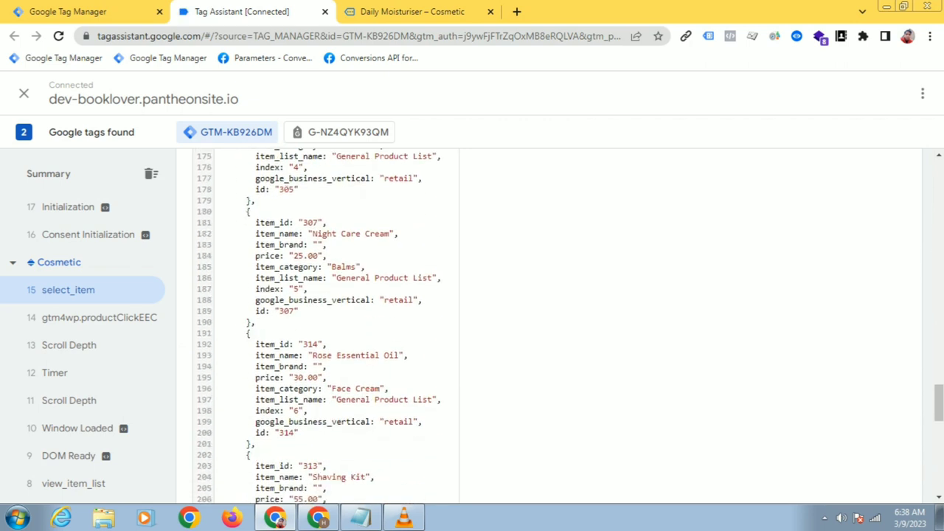
scroll(324, 325, "down", 4)
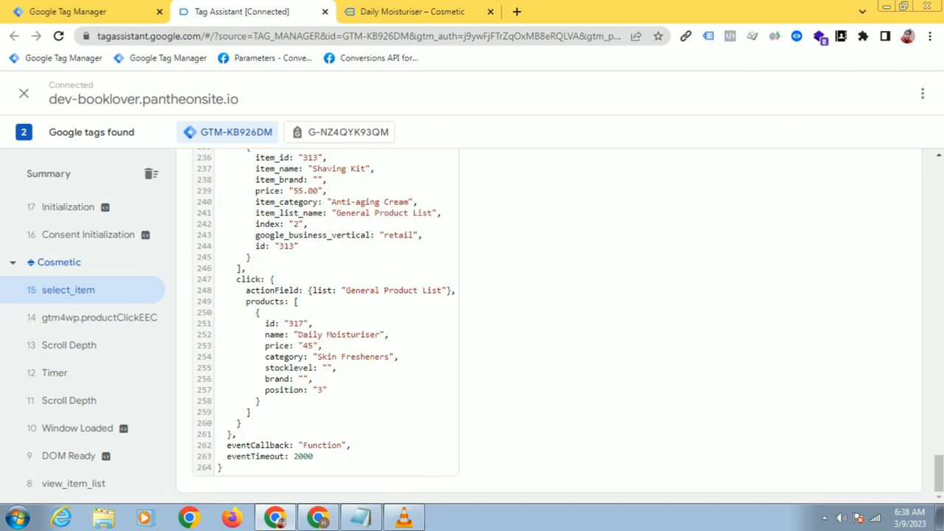
scroll(324, 324, "up", 20)
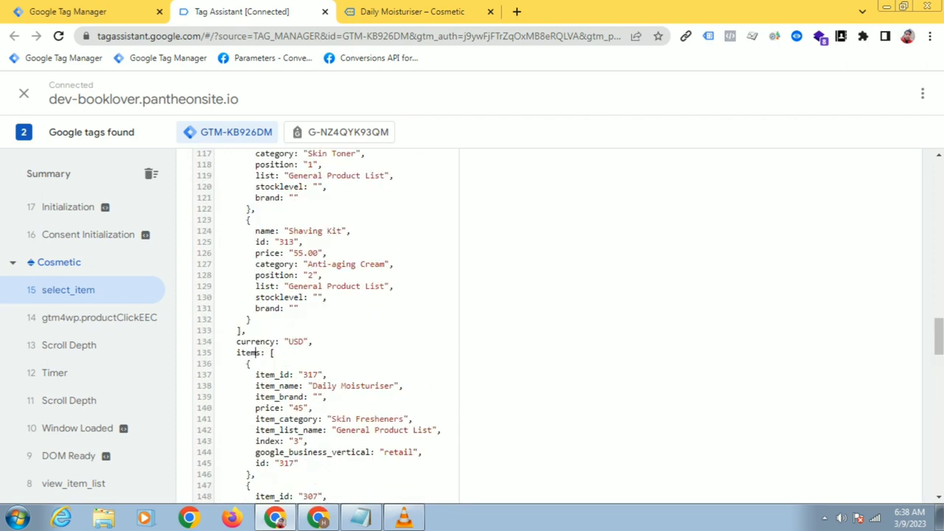
Step: Search the web in a new tab for "ga4 recommended events" and open the Analytics Help article on recommended events
left_click(516, 11)
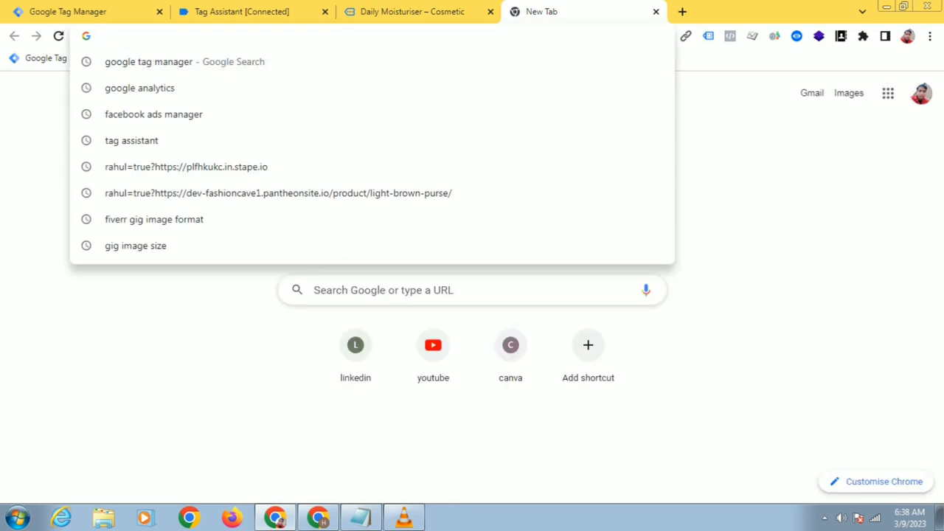
type("ga4")
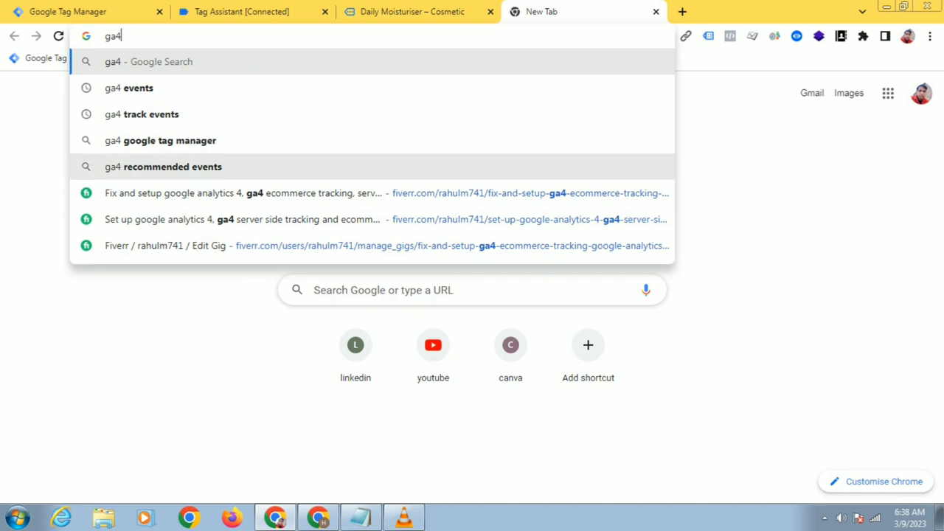
left_click(163, 167)
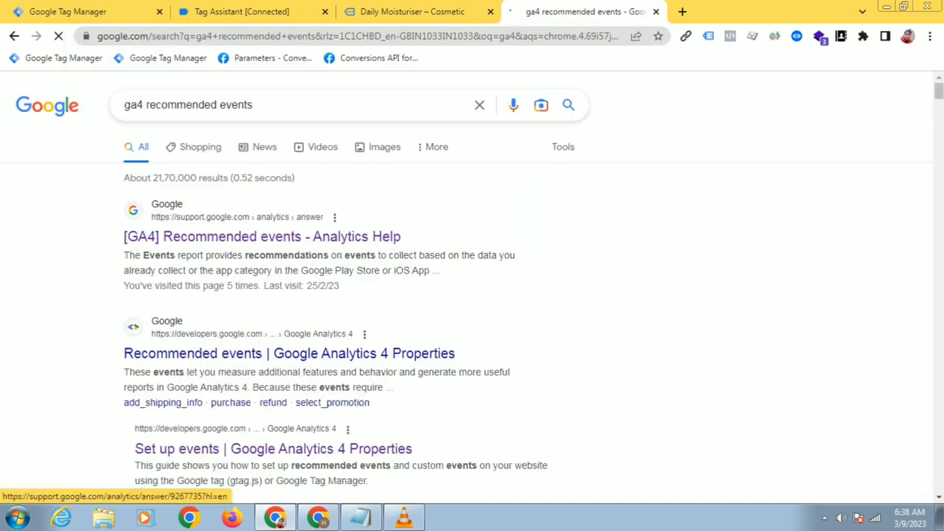
left_click(250, 236)
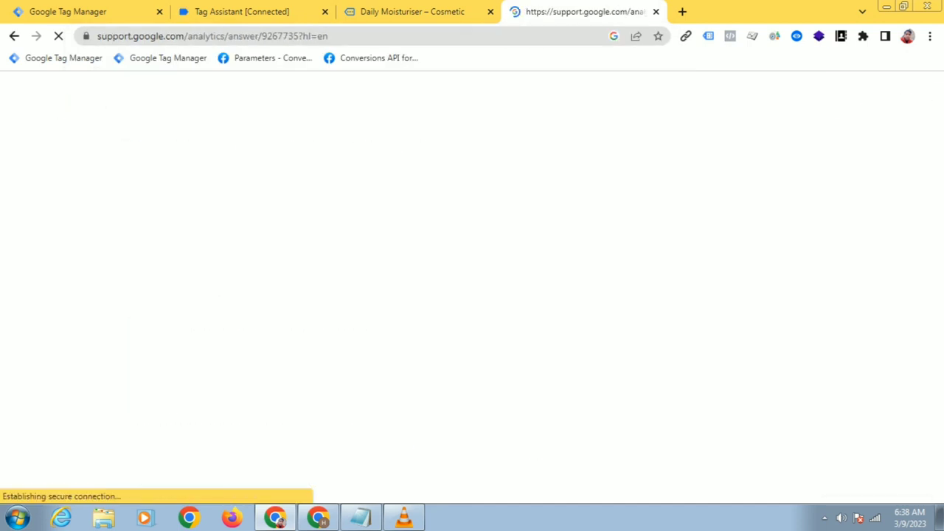
Step: Examine the recommended events for all properties, online sales and games, and open the reference for select_item
scroll(129, 273, "down", 8)
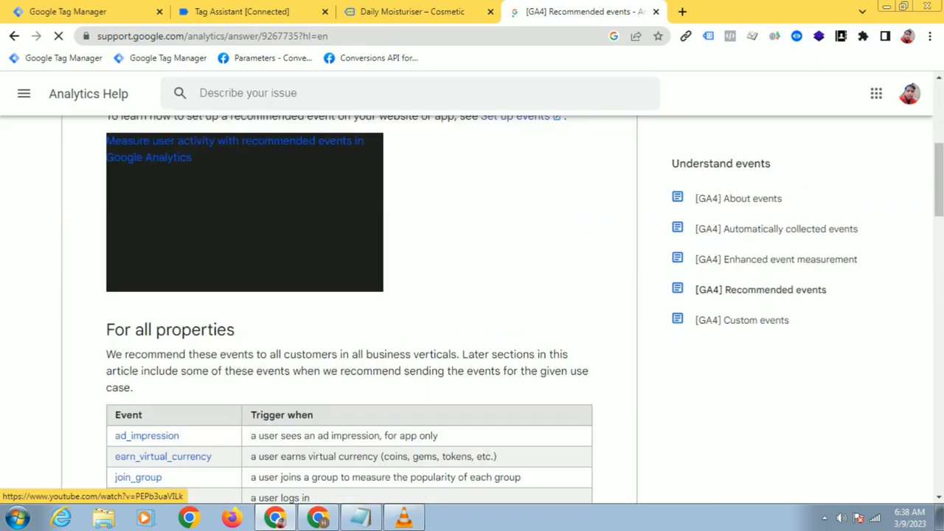
scroll(129, 274, "down", 1)
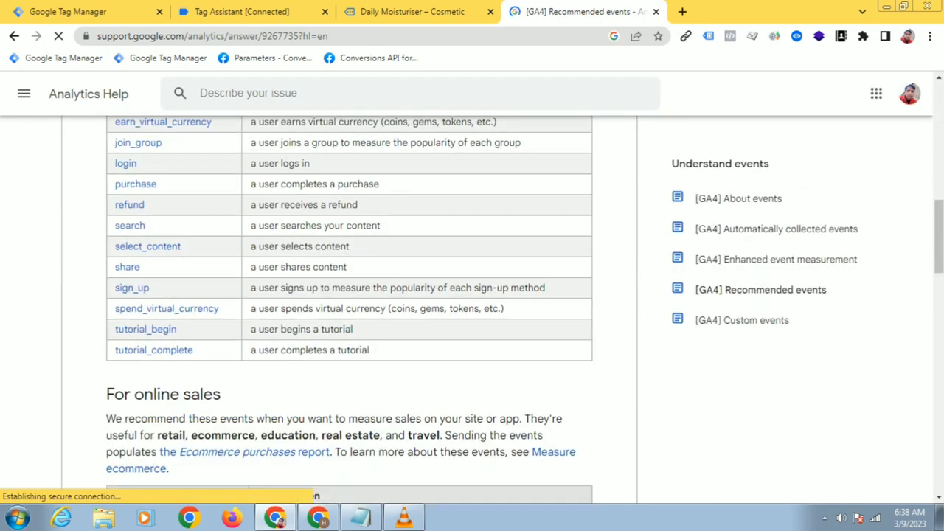
scroll(156, 336, "down", 5)
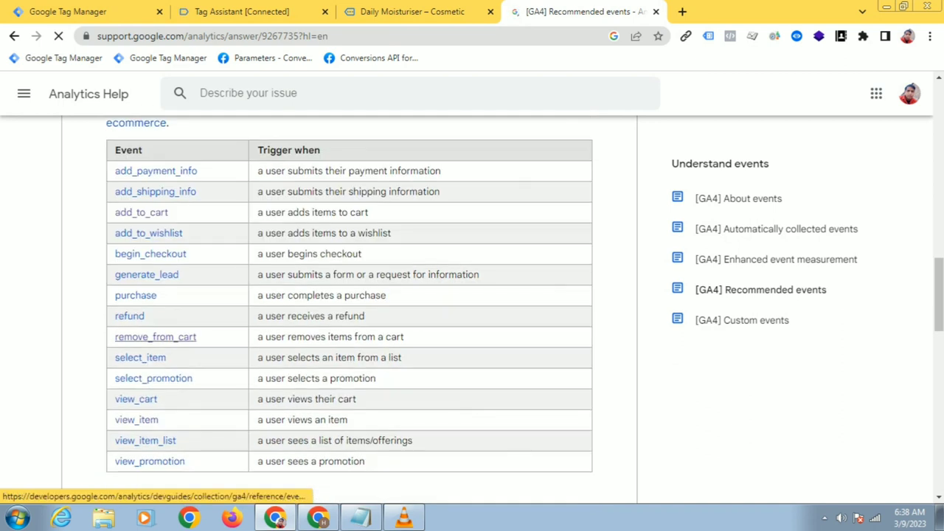
scroll(156, 337, "down", 1)
scroll(137, 405, "up", 10)
scroll(133, 399, "down", 3)
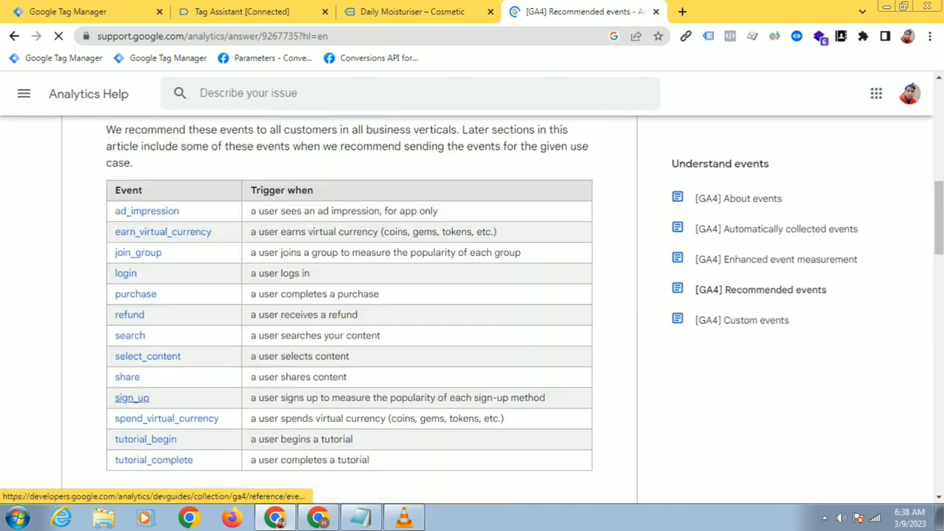
scroll(131, 398, "down", 1)
scroll(147, 354, "down", 2)
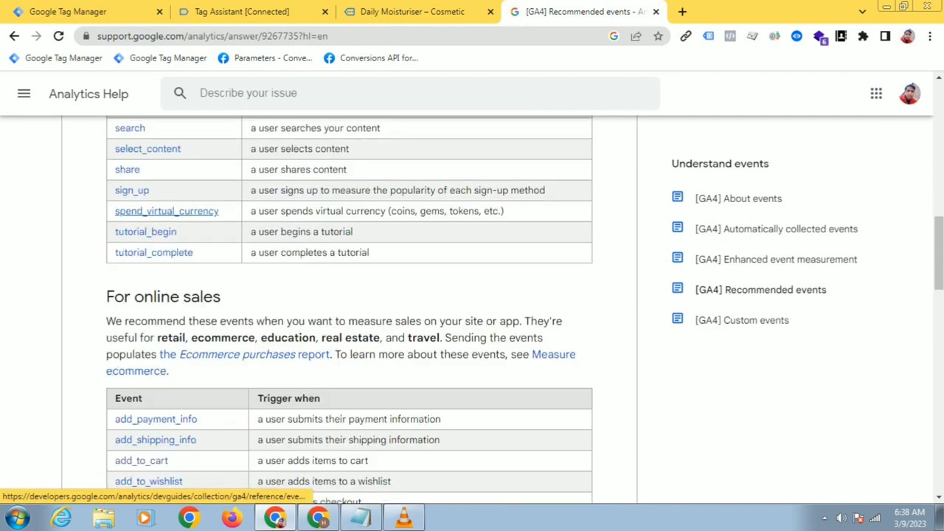
scroll(148, 354, "down", 1)
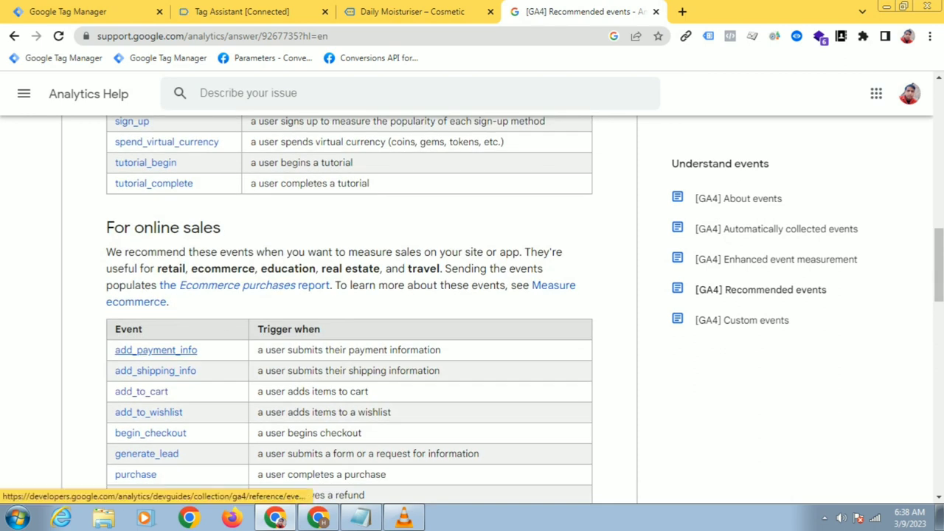
scroll(148, 354, "down", 3)
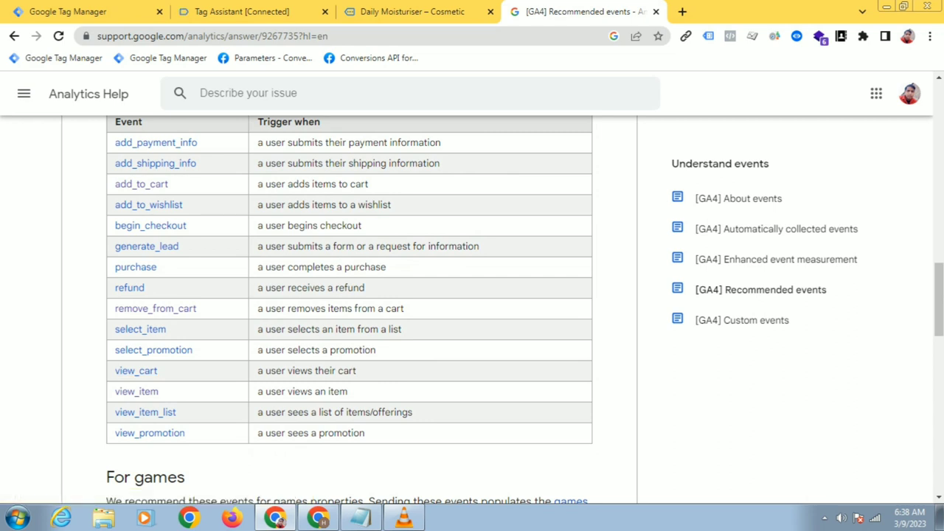
scroll(349, 295, "up", 7)
scroll(350, 309, "down", 8)
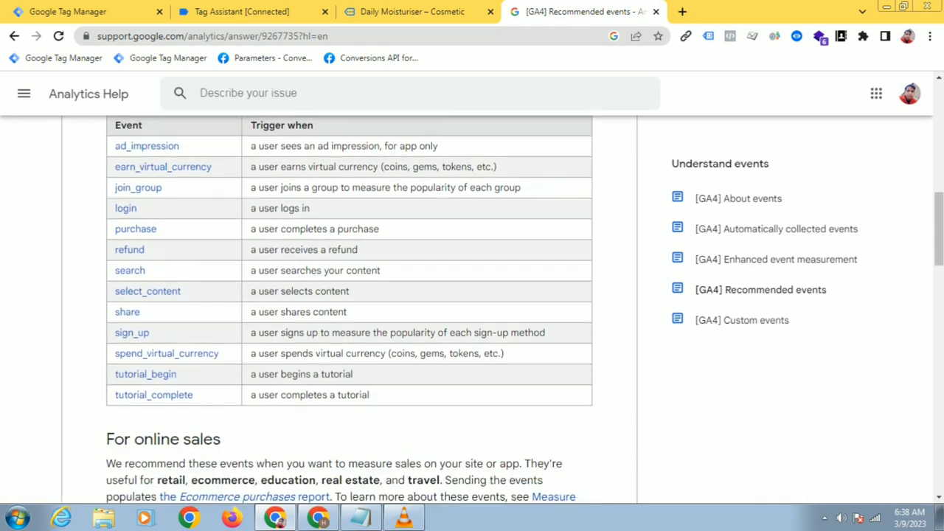
scroll(349, 310, "down", 3)
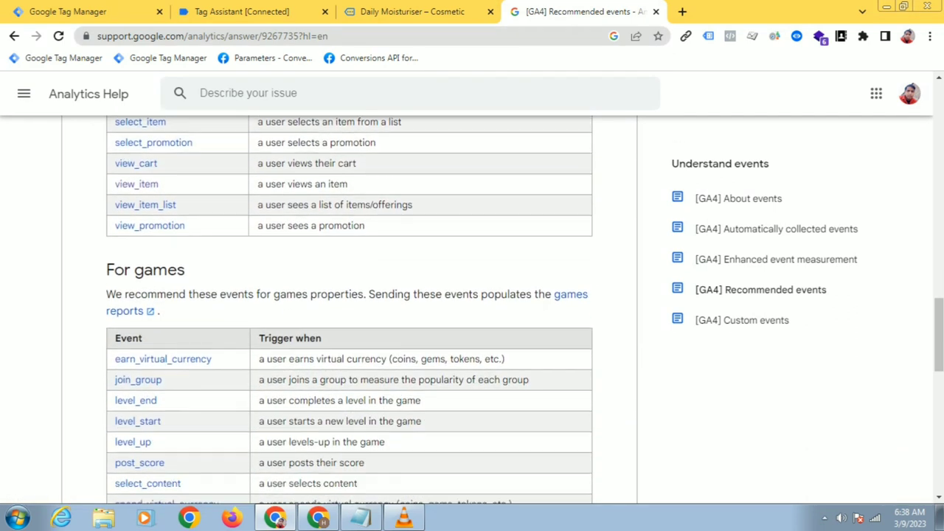
scroll(349, 309, "up", 4)
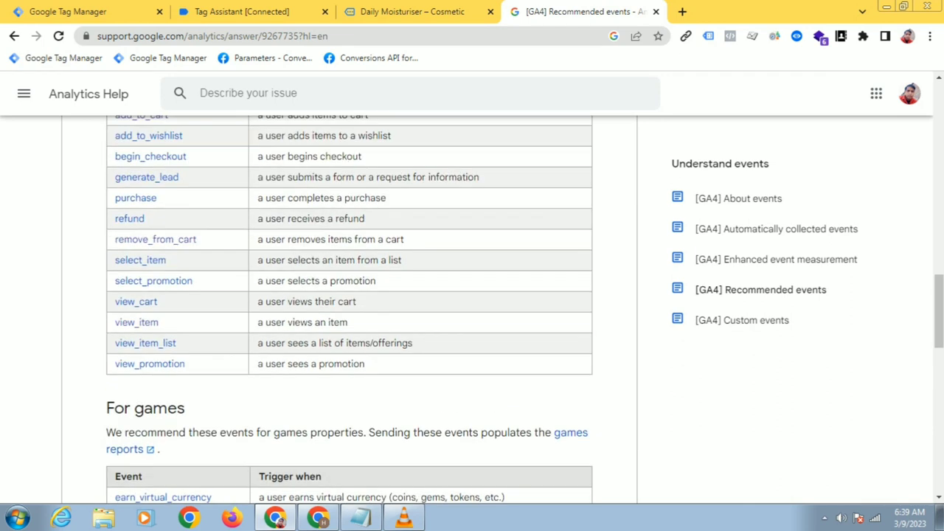
left_click(140, 260)
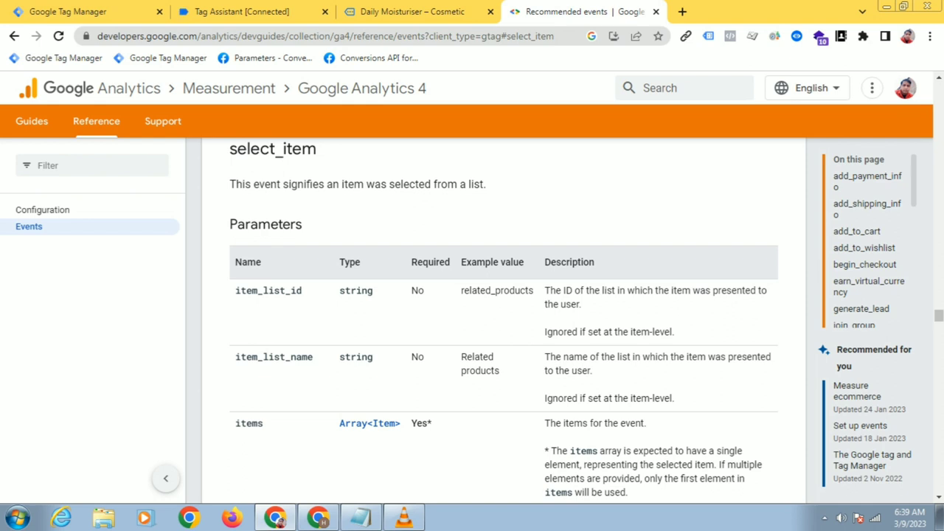
Step: Open the triggers list in Google Tag Manager and copy the event name select_item from the API call in Tag Assistant
left_click(68, 11)
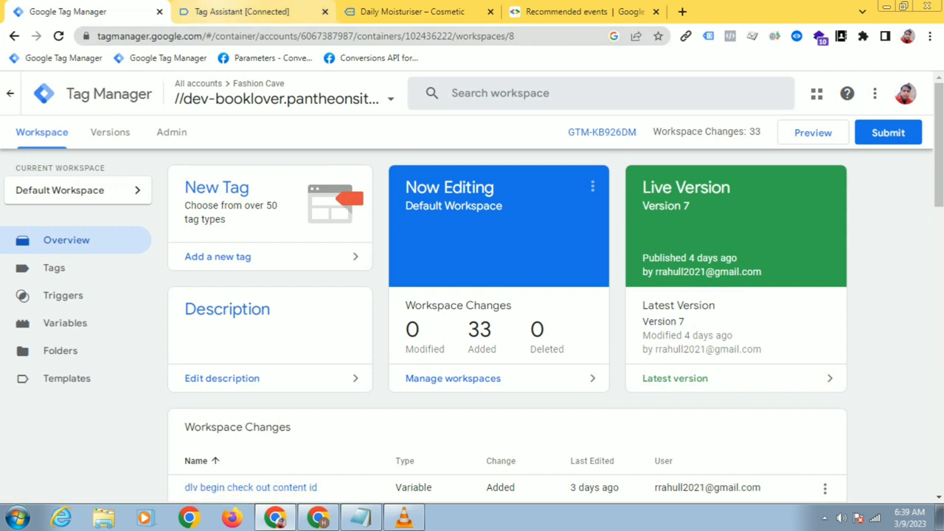
left_click(22, 296)
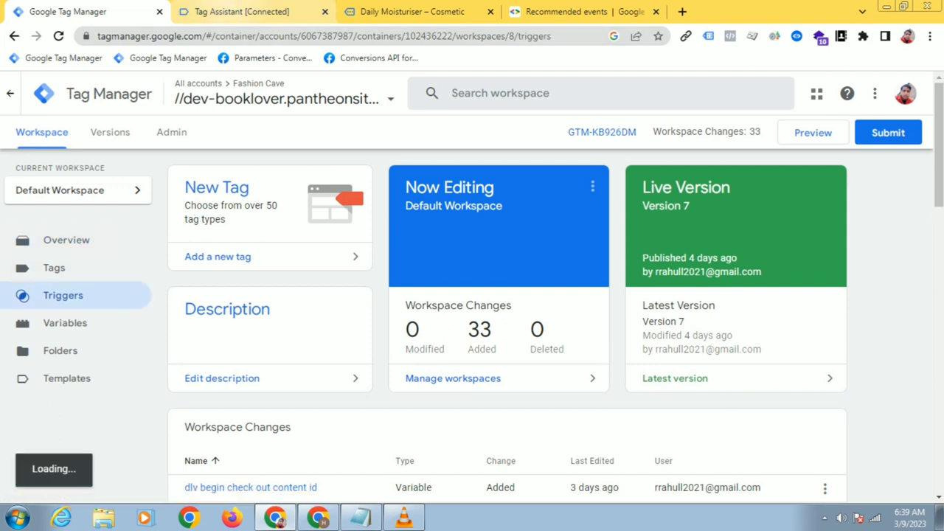
key("ctrl+2")
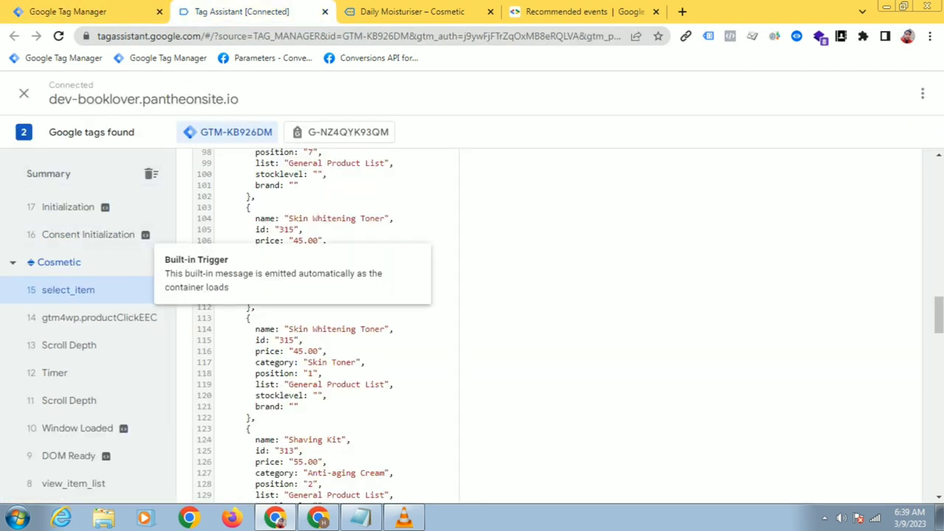
scroll(324, 324, "up", 15)
scroll(472, 258, "up", 1)
double_click(337, 256)
right_click(337, 257)
left_click(356, 265)
left_click(90, 12)
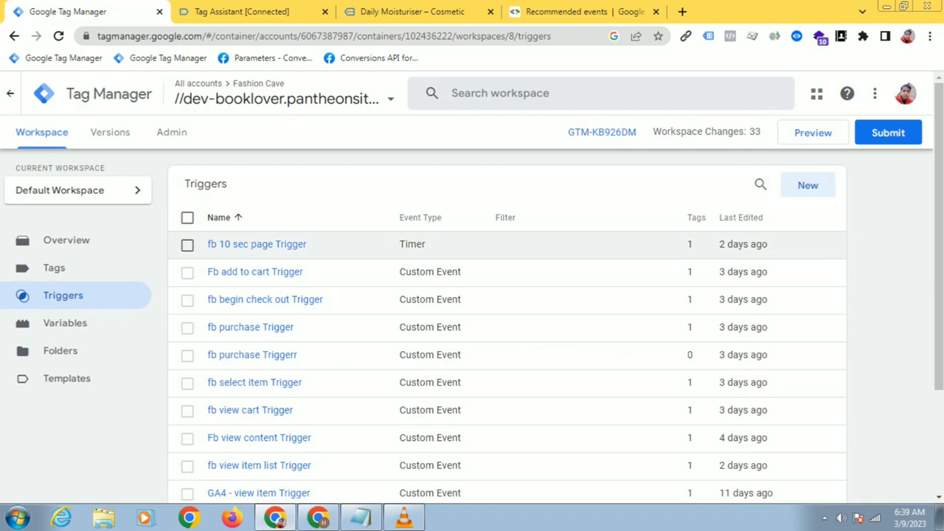
Step: Create a Custom Event trigger with the event name select_item
left_click(808, 185)
left_click(542, 235)
scroll(575, 296, "down", 2)
scroll(561, 305, "down", 3)
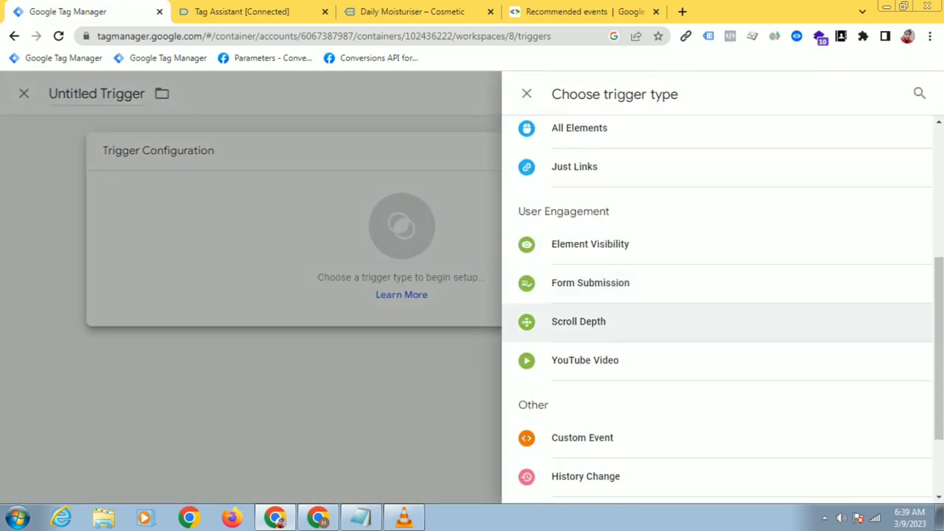
left_click(576, 366)
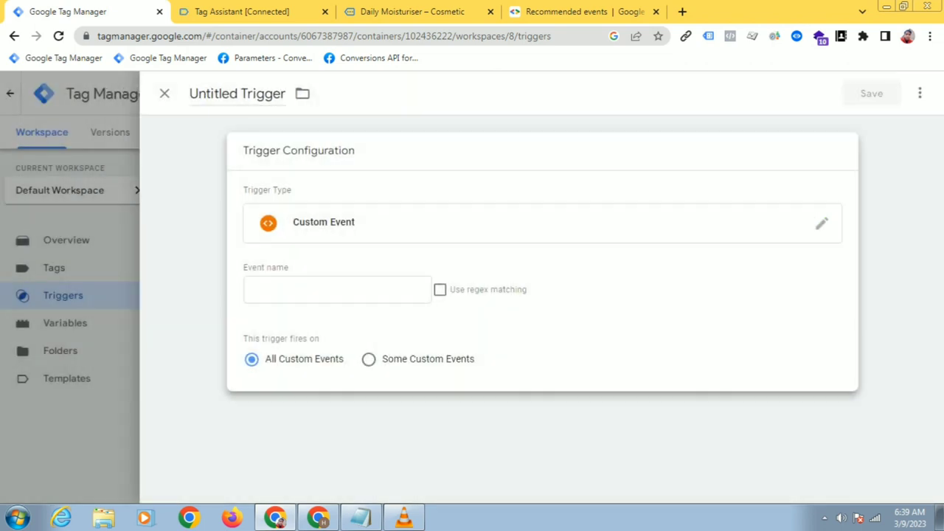
left_click(261, 291)
right_click(261, 298)
left_click(297, 381)
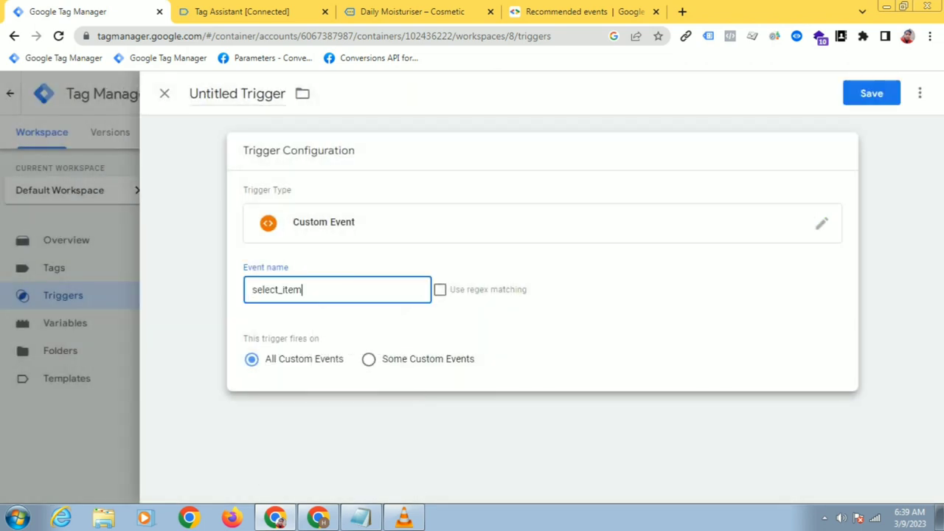
Step: Name the trigger "GA4 - select item Trigger" and save it
double_click(213, 93)
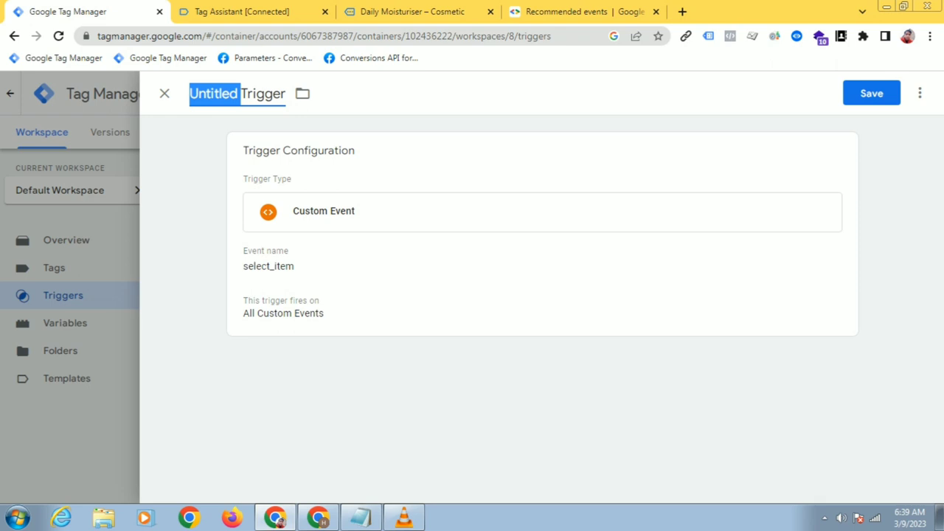
type("GA")
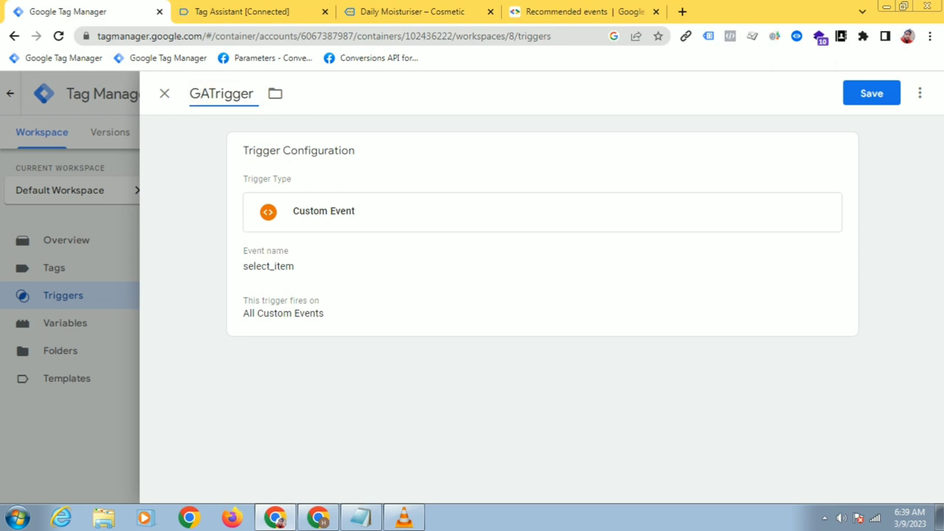
type("4")
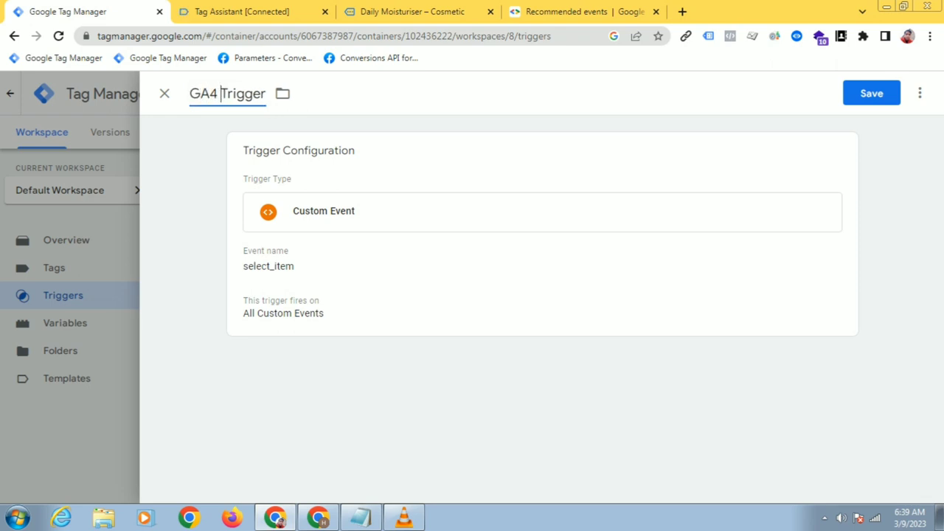
type(" -")
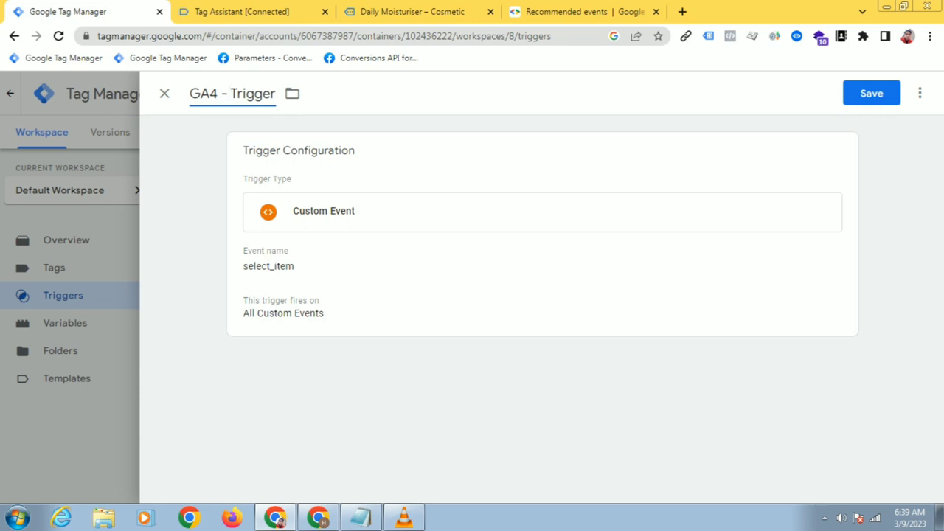
type(" se")
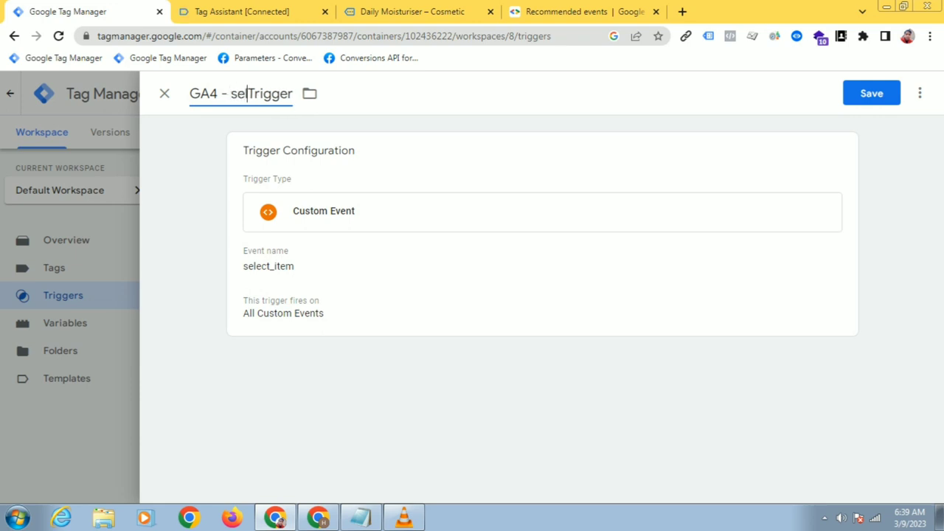
type("lect")
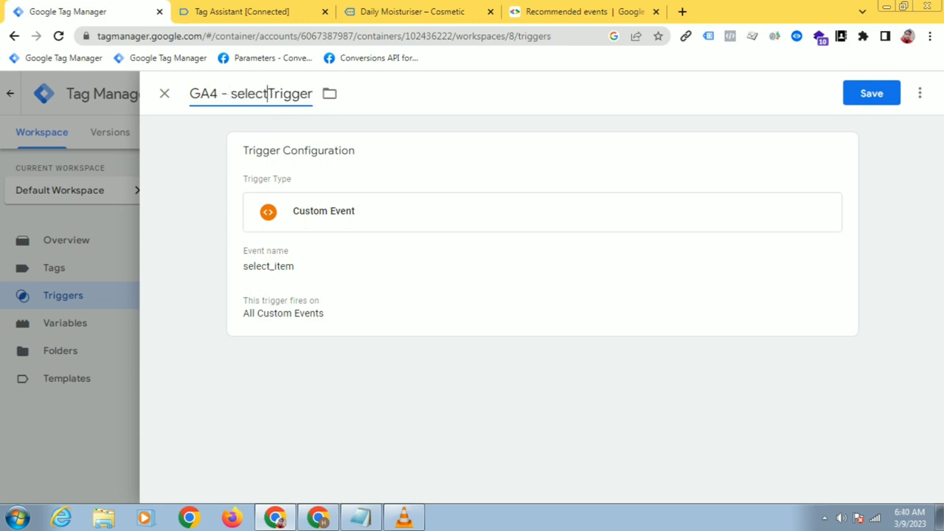
type(" item")
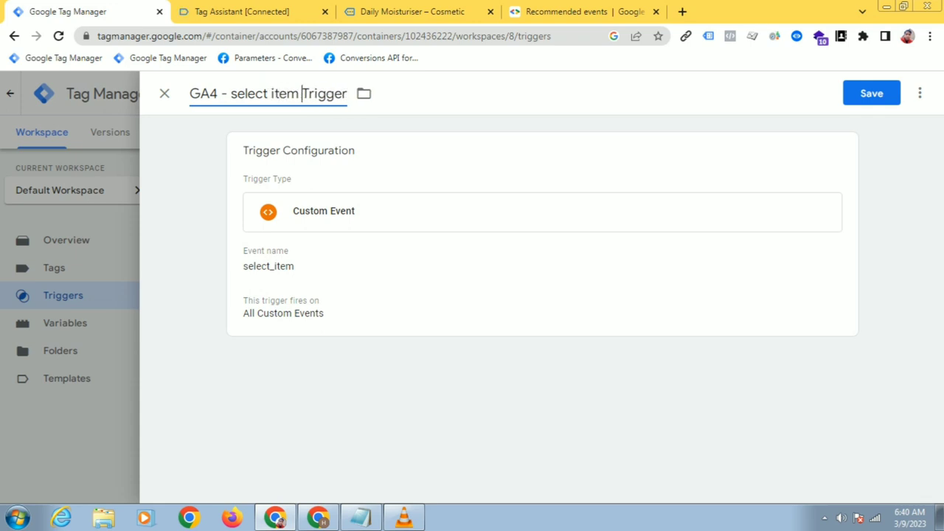
left_click(872, 93)
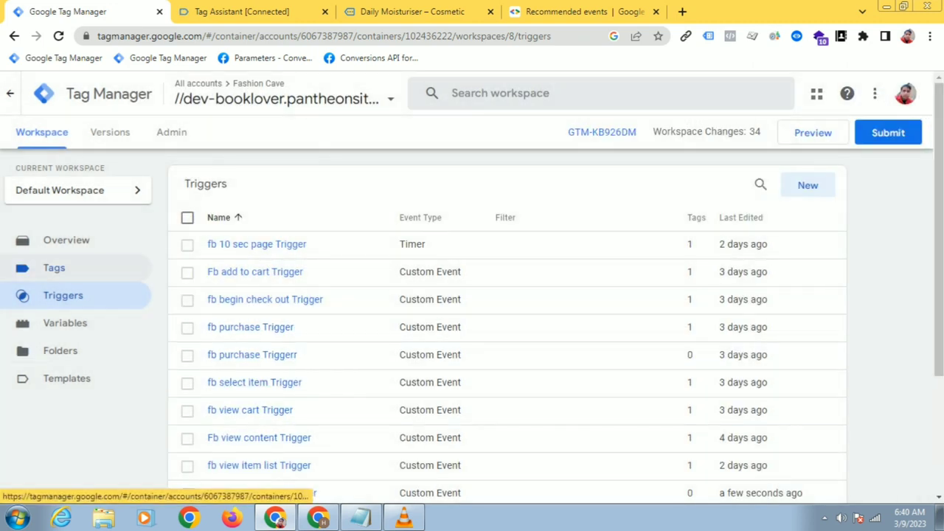
Step: Create a Google Analytics: GA4 Event tag that uses GA4 configuration Tag and the event name select_item
left_click(53, 267)
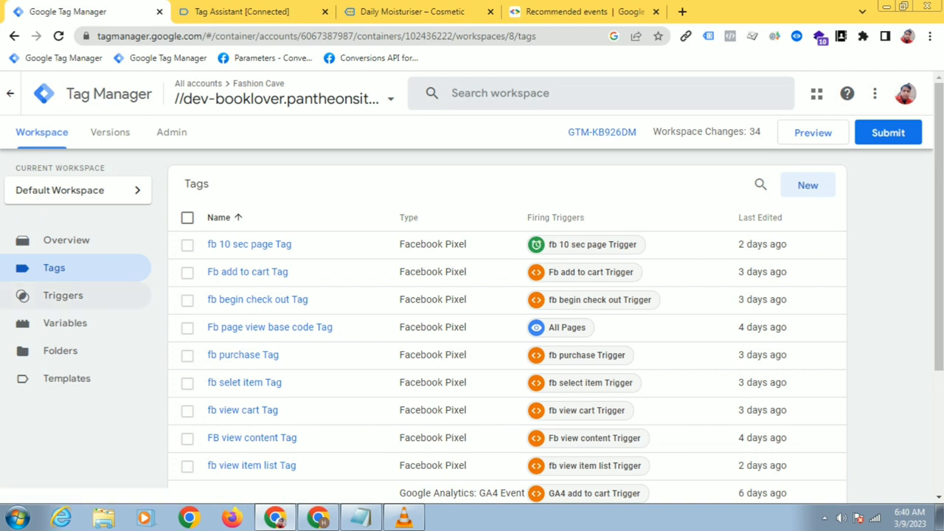
left_click(807, 185)
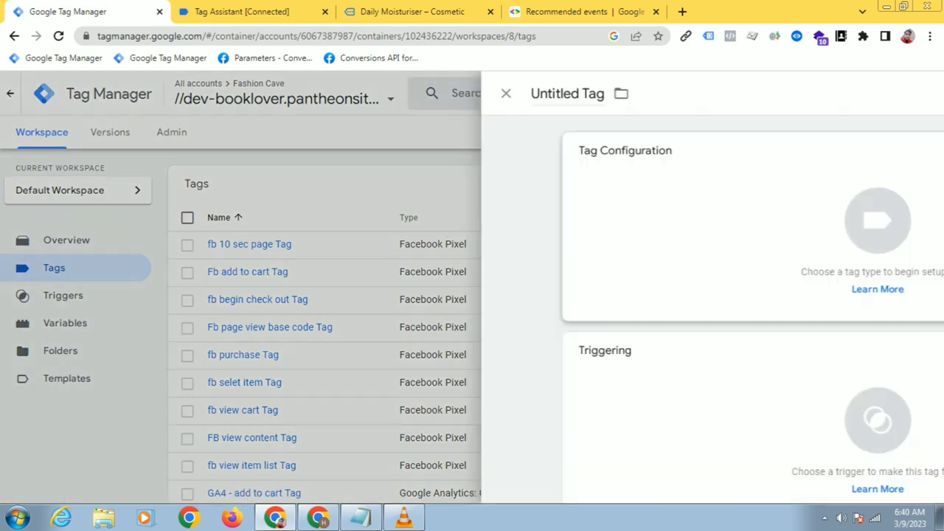
left_click(536, 221)
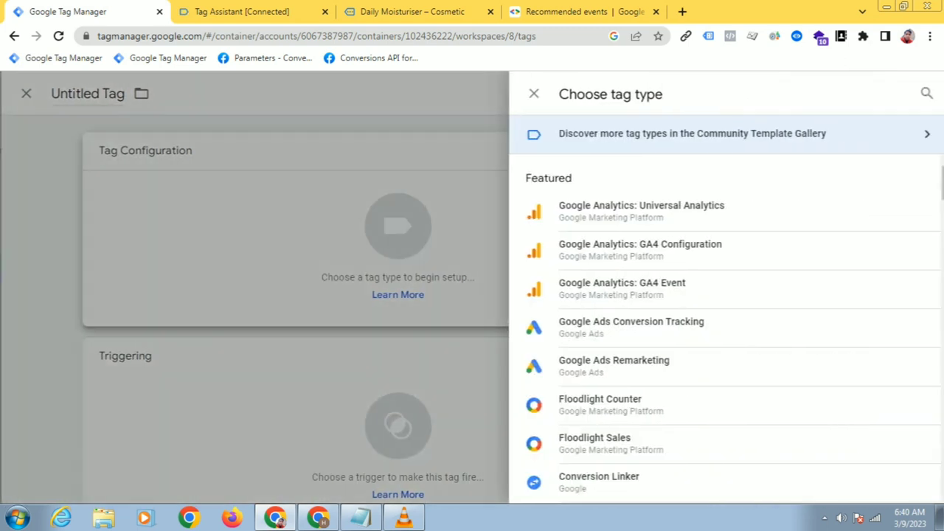
left_click(614, 288)
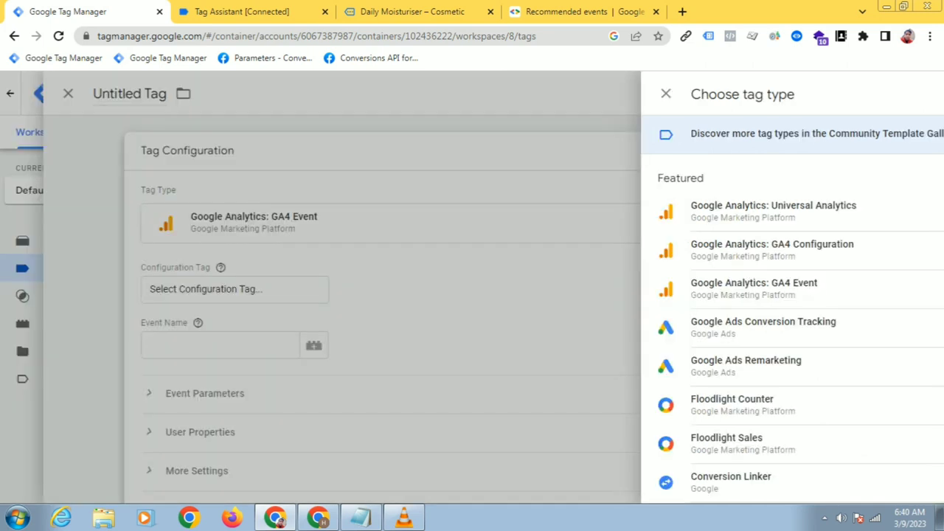
left_click(331, 289)
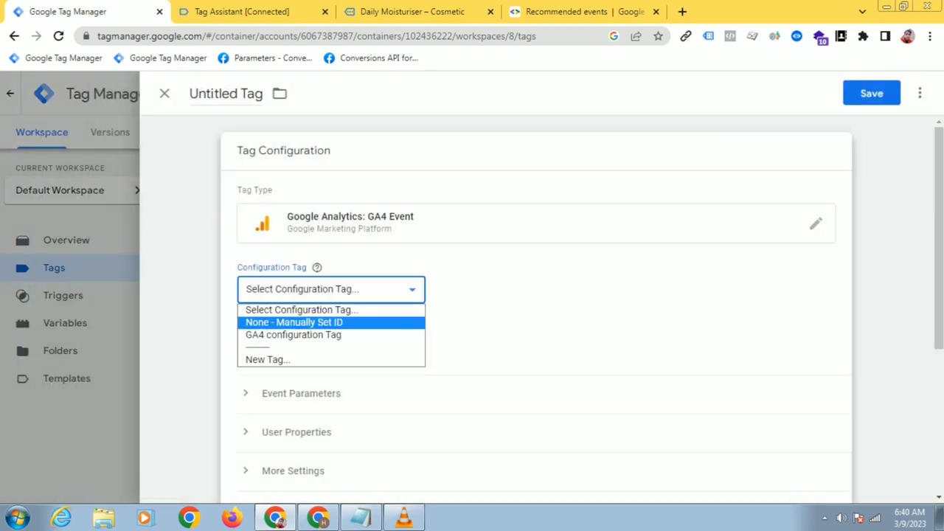
left_click(302, 335)
left_click(316, 345)
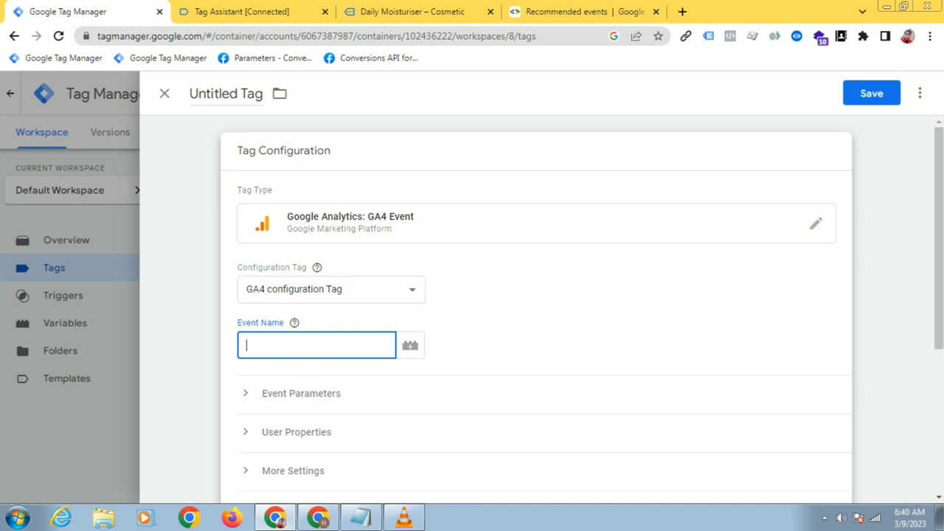
type("select_item")
Step: Add three empty event parameter rows to the tag
scroll(536, 310, "down", 1)
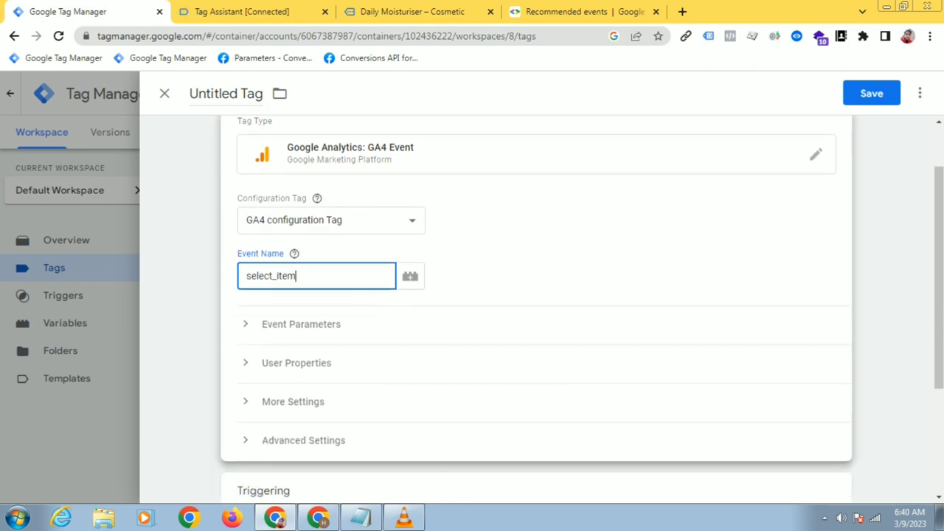
left_click(300, 324)
scroll(301, 325, "down", 1)
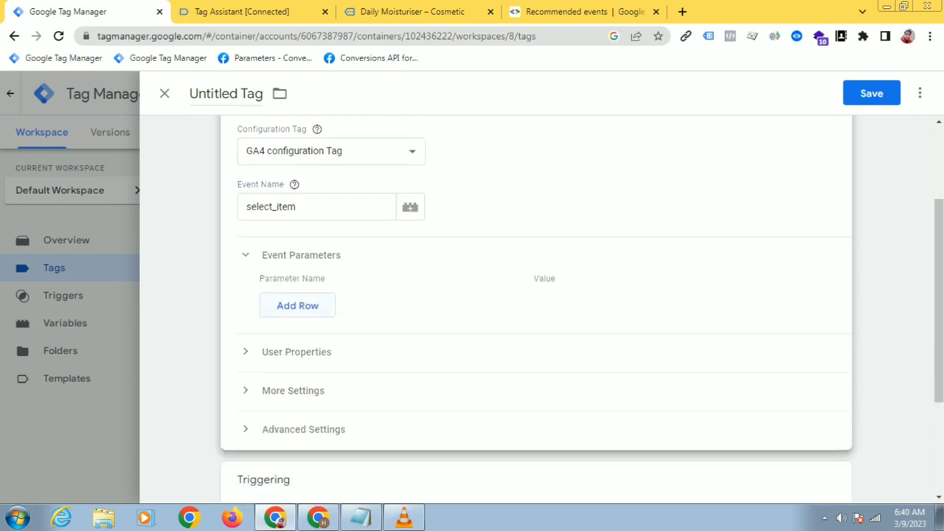
left_click(298, 306)
left_click(297, 338)
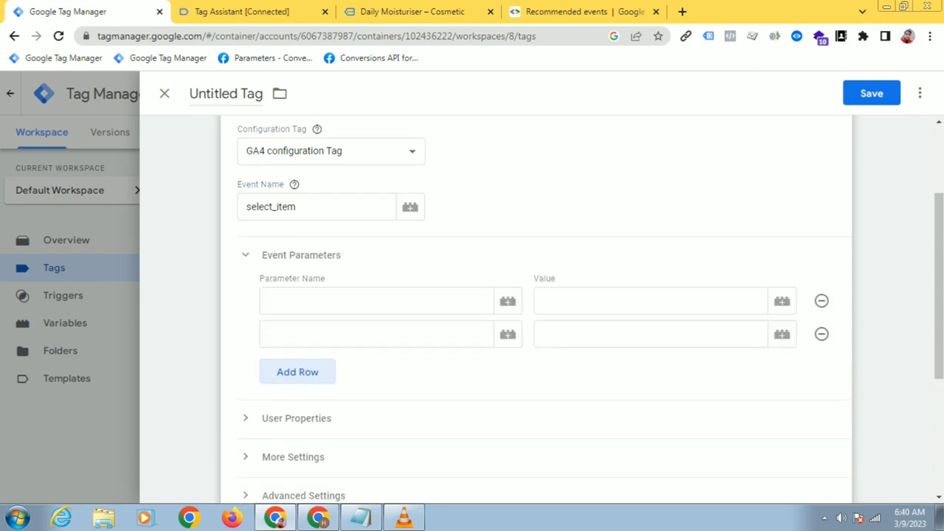
left_click(297, 372)
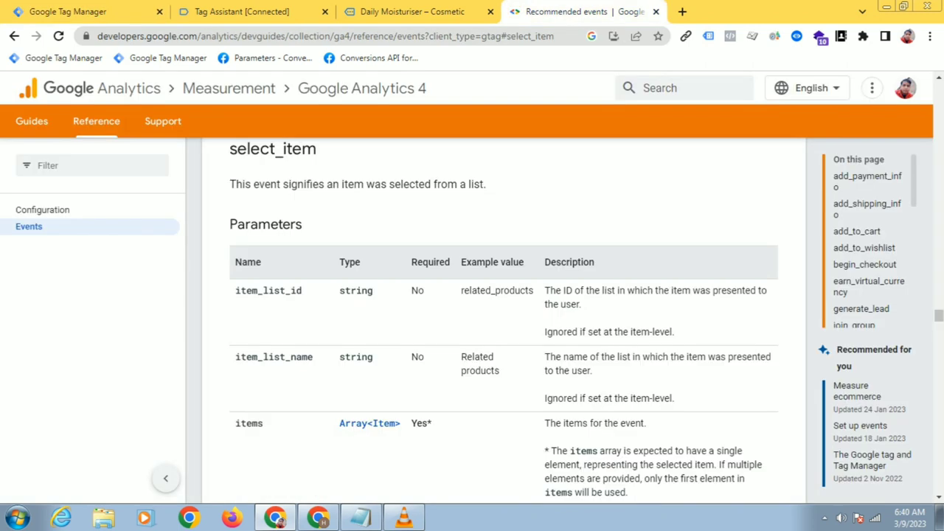
Step: Copy item_list_id from the select_item parameter reference and paste it as the first event parameter name
left_click_drag(302, 291, 236, 262)
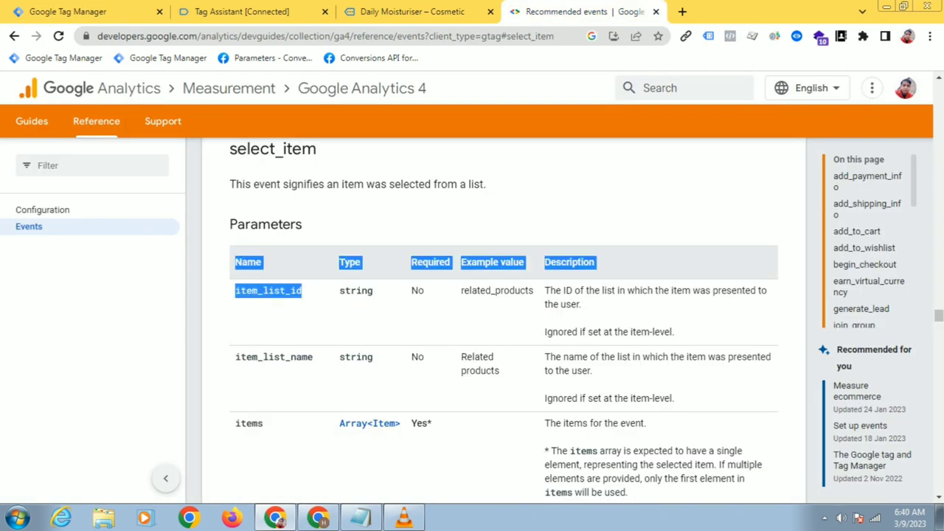
left_click(303, 291)
left_click_drag(302, 290, 235, 290)
right_click(261, 298)
left_click(278, 305)
left_click(67, 11)
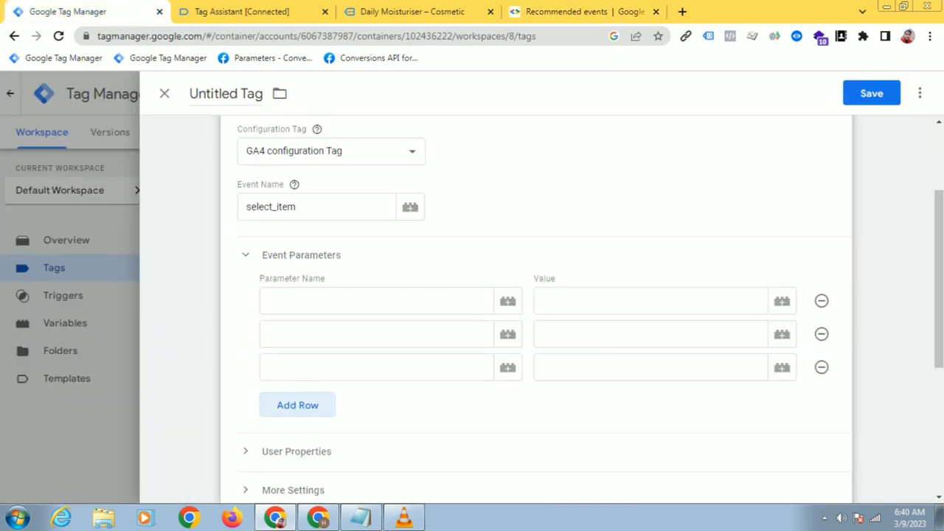
left_click(303, 301)
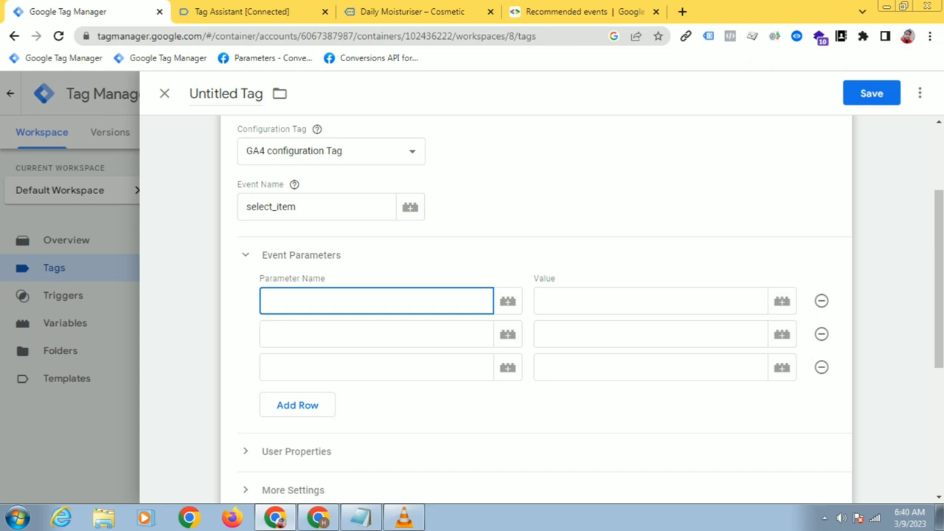
right_click(318, 306)
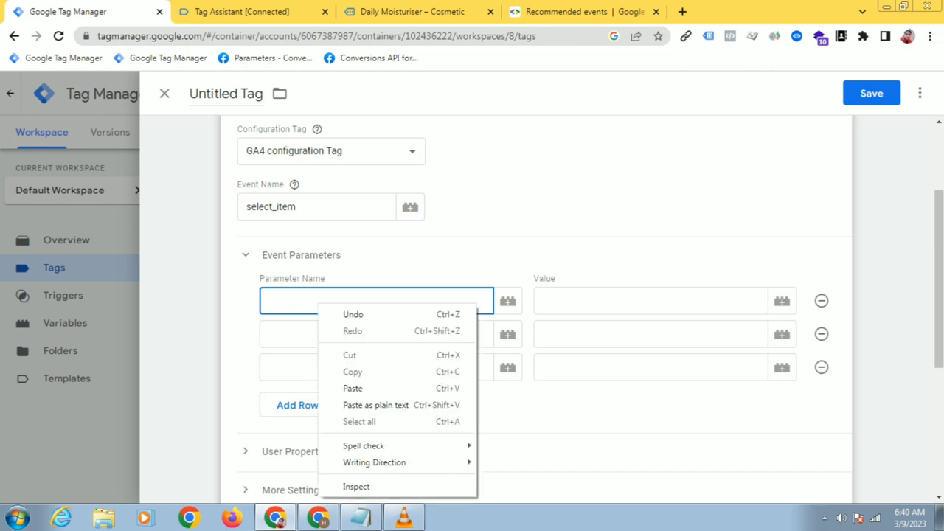
left_click(369, 388)
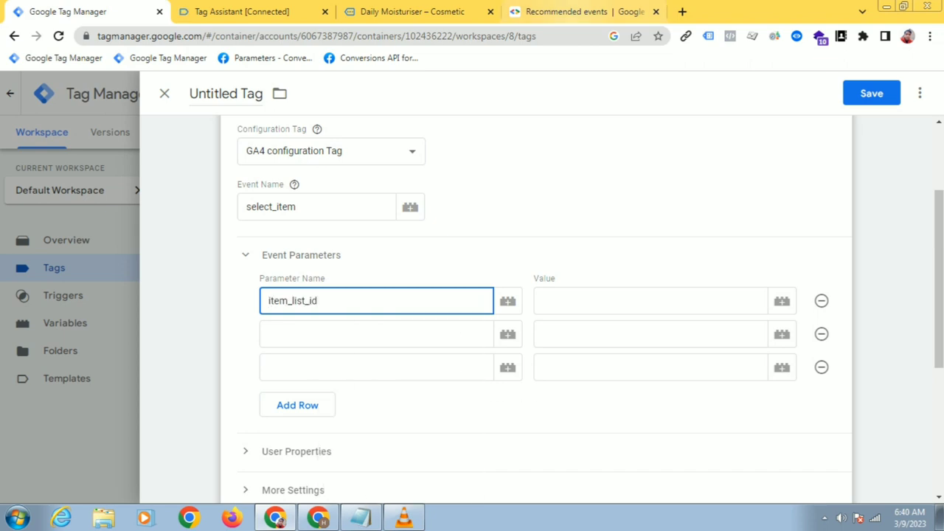
Step: Copy item_list_name from the select_item reference and paste it as the second event parameter name
left_click(575, 11)
left_click_drag(314, 357, 234, 357)
right_click(249, 360)
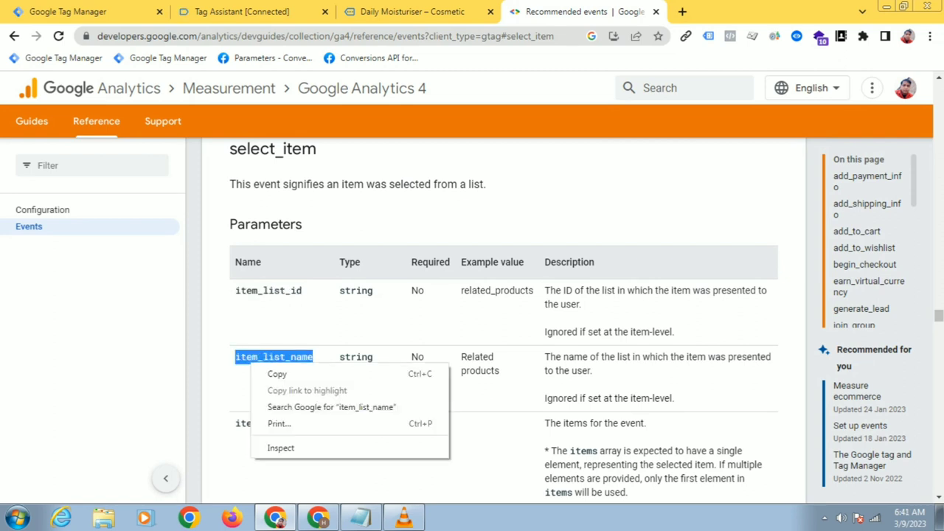
left_click(267, 372)
left_click(81, 12)
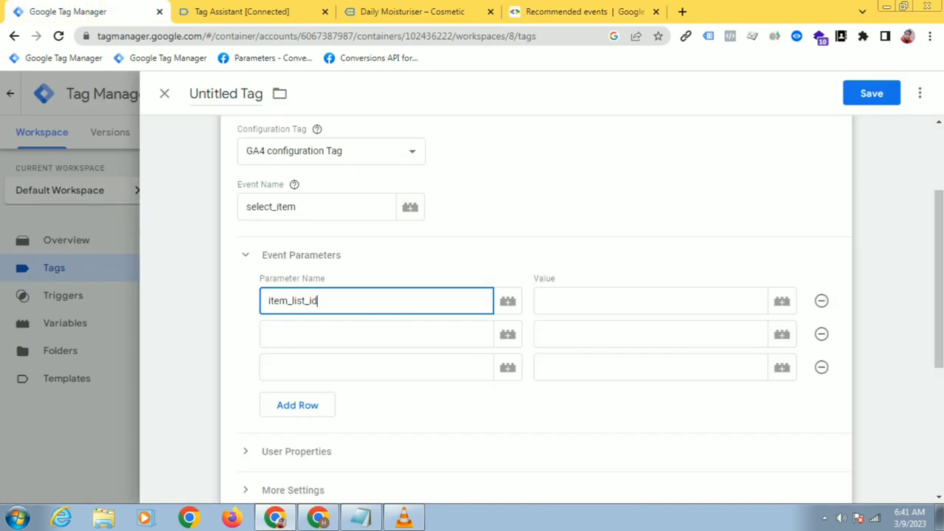
left_click(295, 333)
right_click(296, 324)
left_click(331, 235)
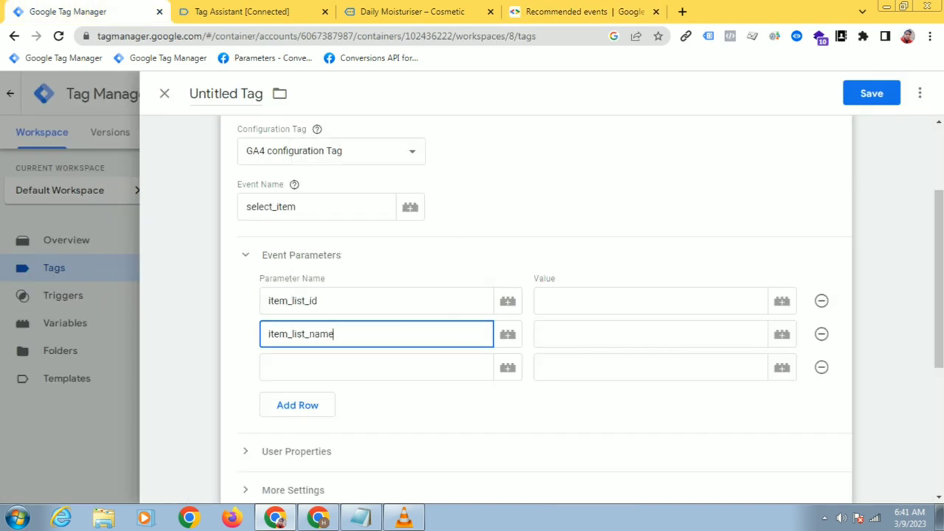
Step: Copy items from the select_item reference and paste it as the third event parameter name
left_click(310, 366)
left_click(582, 12)
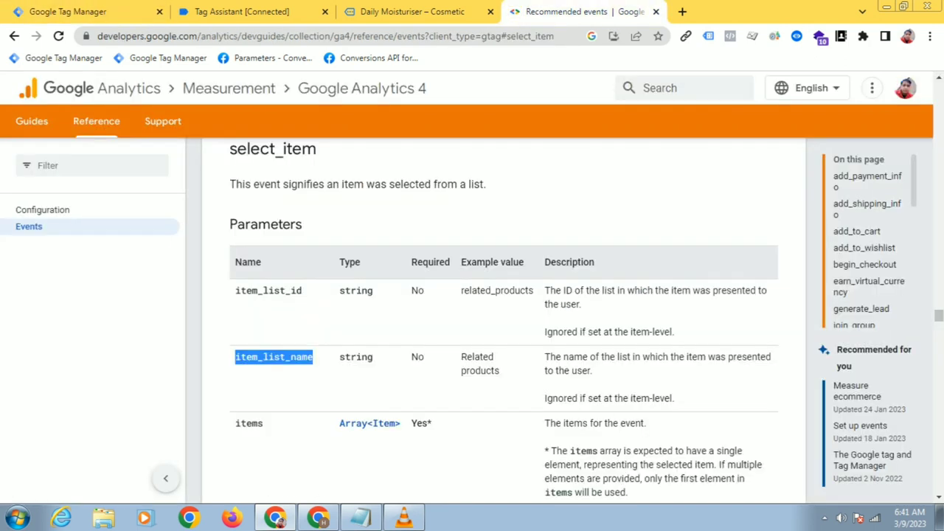
left_click_drag(264, 424, 234, 424)
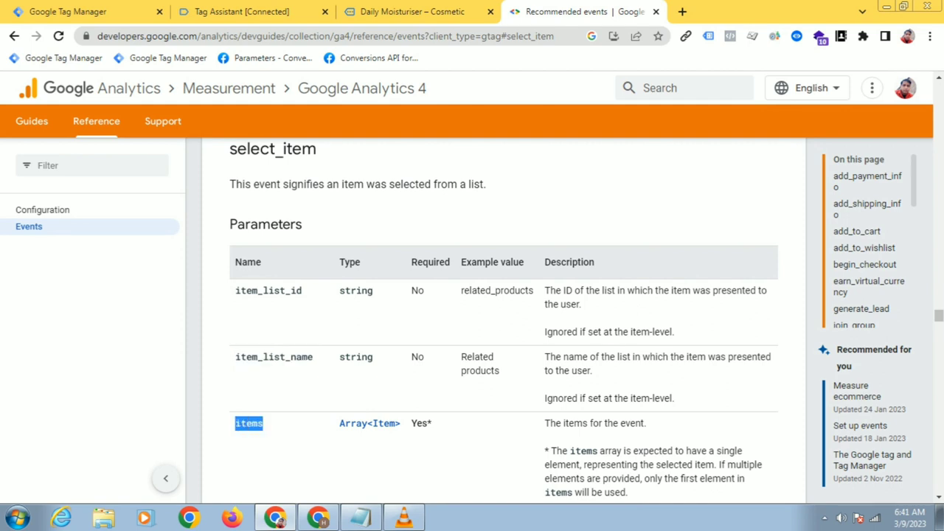
right_click(248, 423)
left_click(265, 342)
key("ctrl+1")
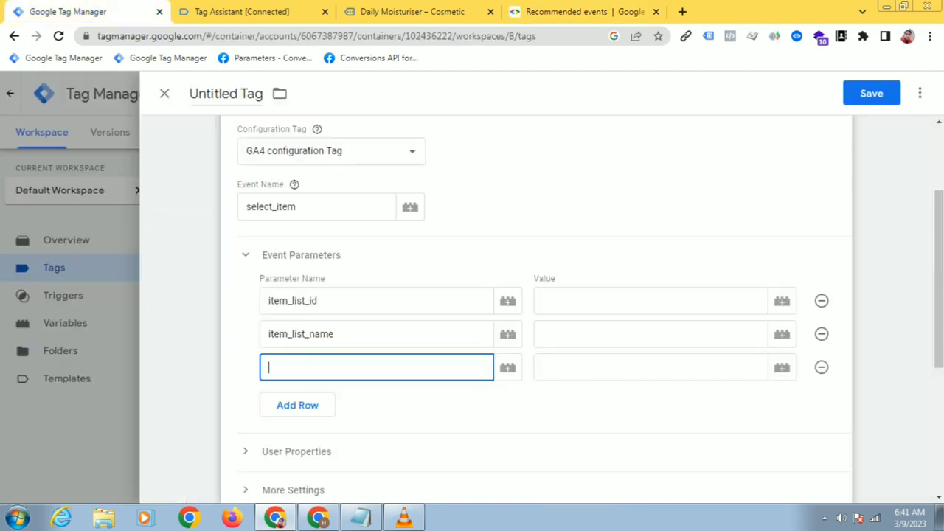
right_click(310, 368)
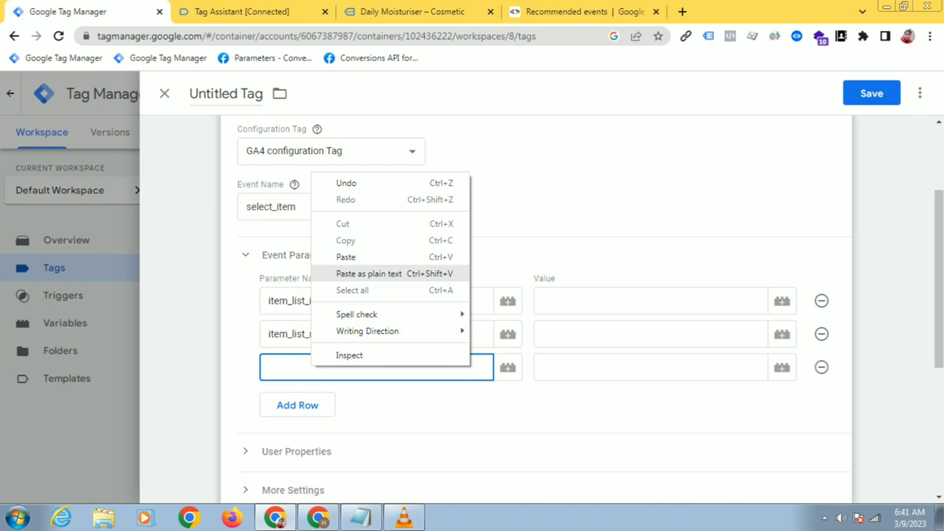
left_click(331, 256)
left_click(451, 408)
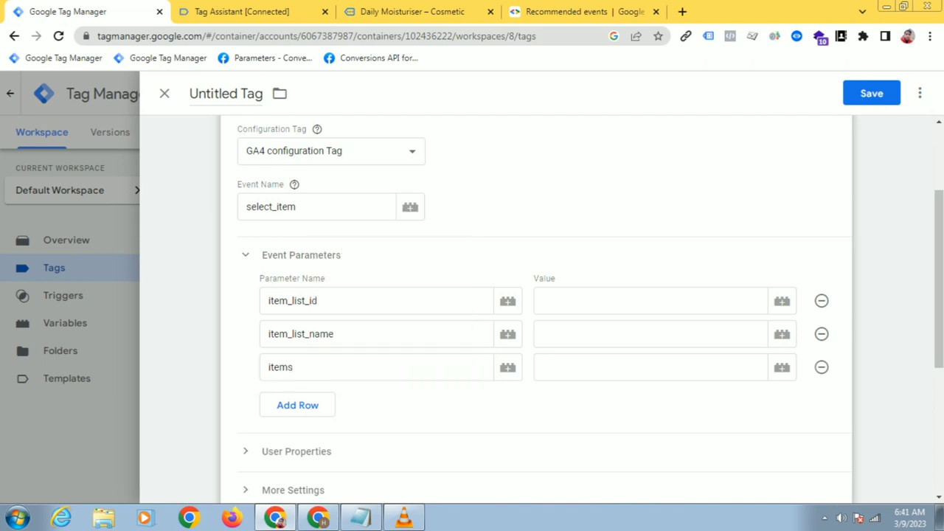
Step: Inspect the dlv ecommerce items variable for the items value, and switch to Tag Assistant to check the items array in the select_item data layer
left_click(782, 366)
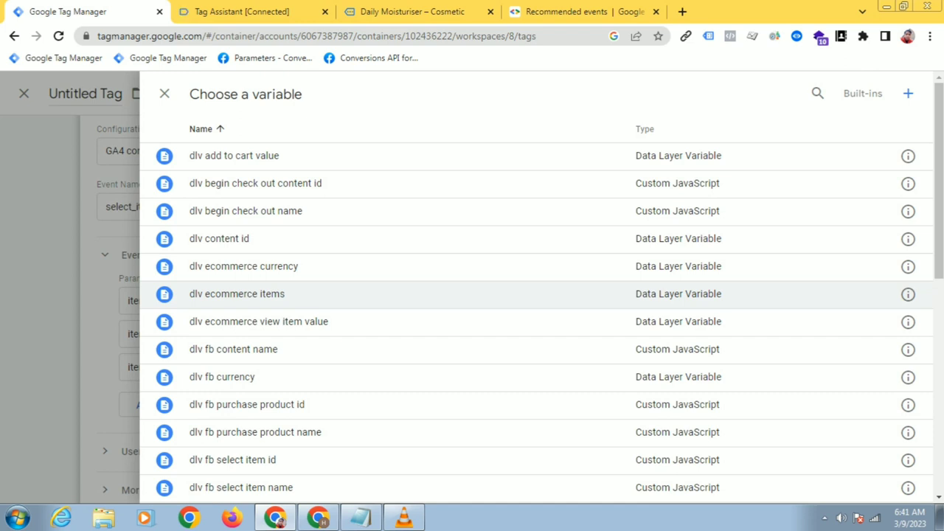
left_click(908, 293)
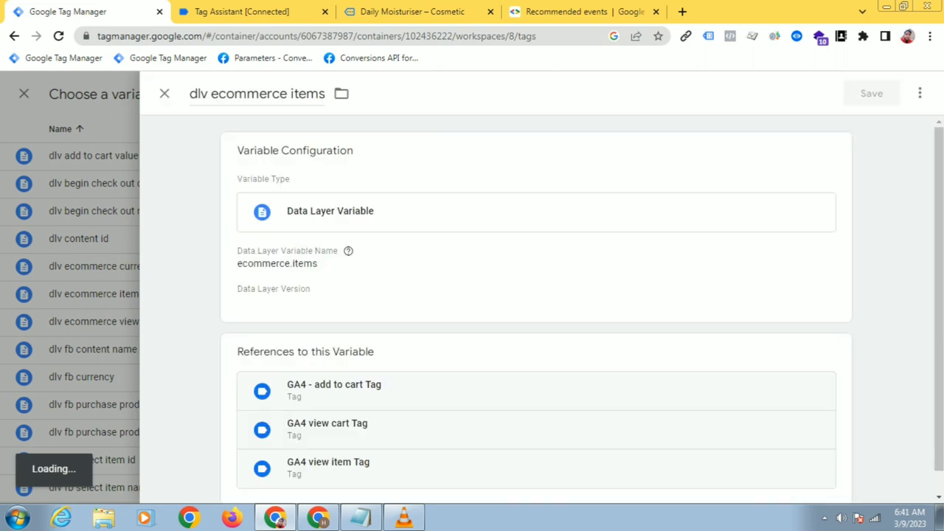
left_click(262, 10)
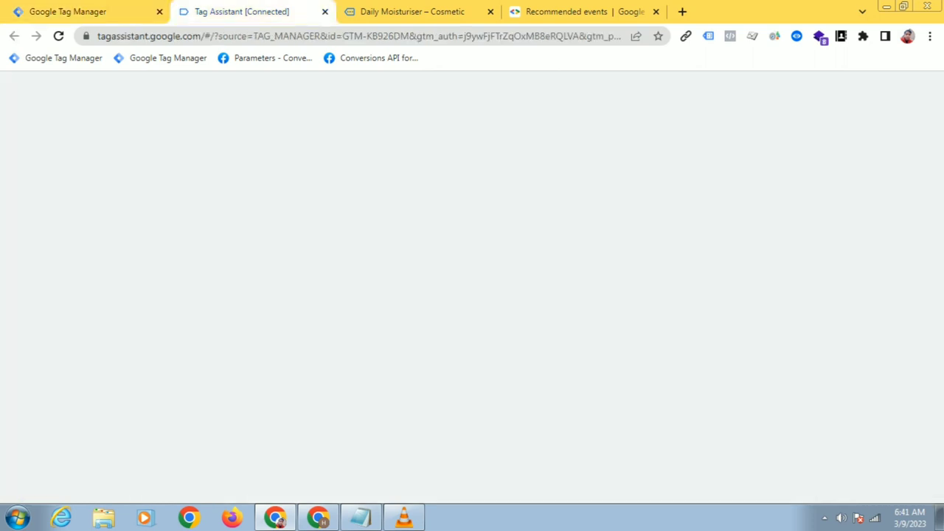
scroll(549, 324, "down", 2)
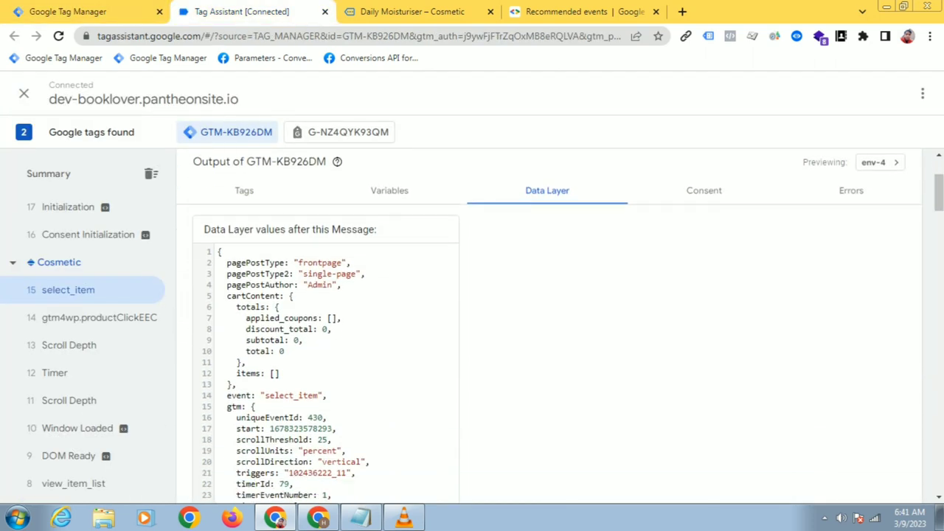
scroll(549, 324, "down", 2)
scroll(549, 324, "down", 5)
scroll(550, 325, "up", 3)
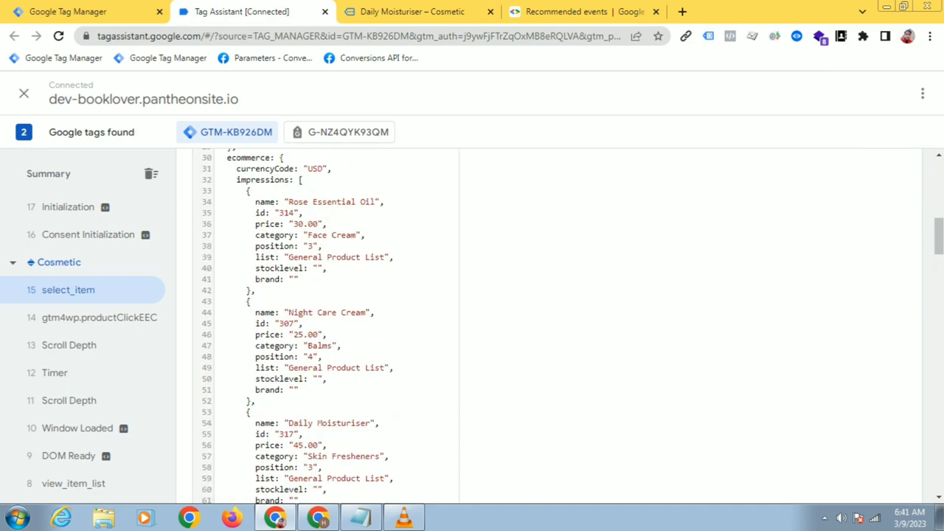
scroll(549, 324, "down", 10)
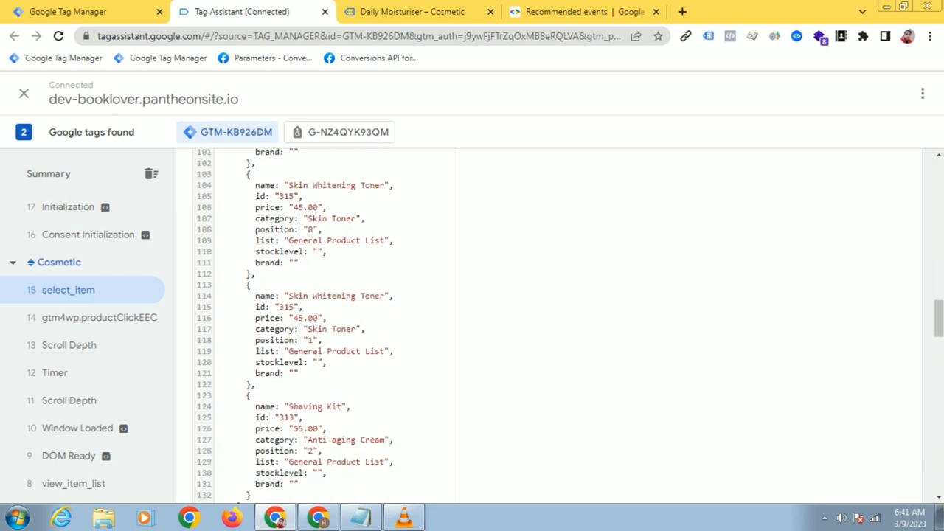
scroll(550, 325, "down", 4)
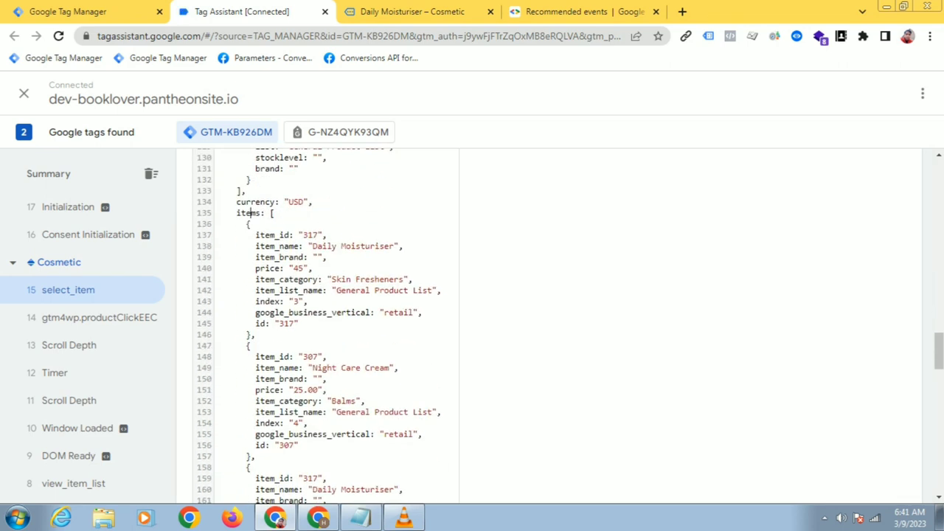
scroll(329, 474, "down", 5)
left_click_drag(255, 234, 418, 474)
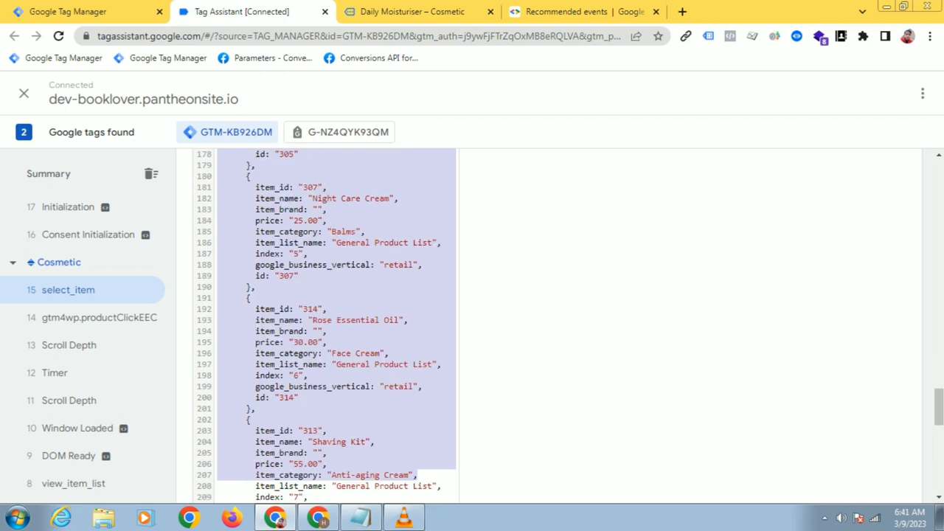
scroll(549, 325, "up", 6)
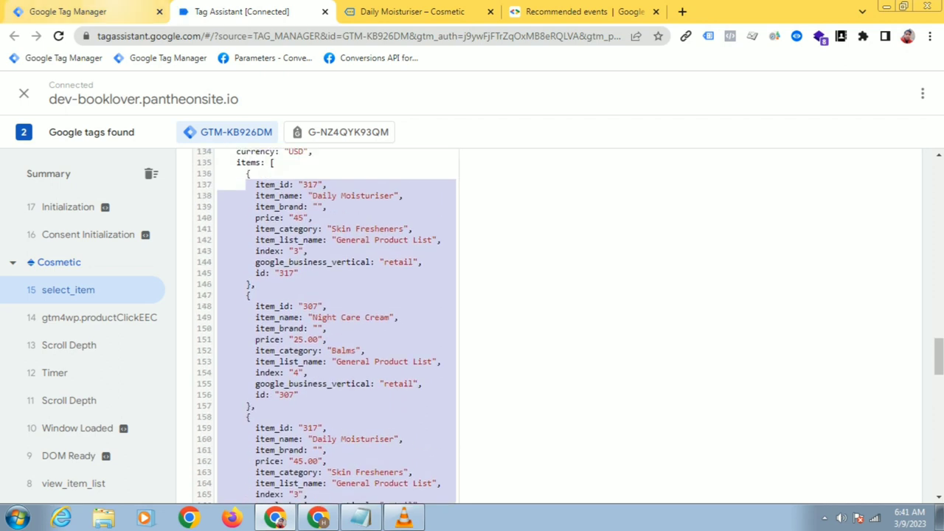
Step: Return to Tag Manager and set the items parameter's value to the dlv ecommerce items variable
left_click(96, 11)
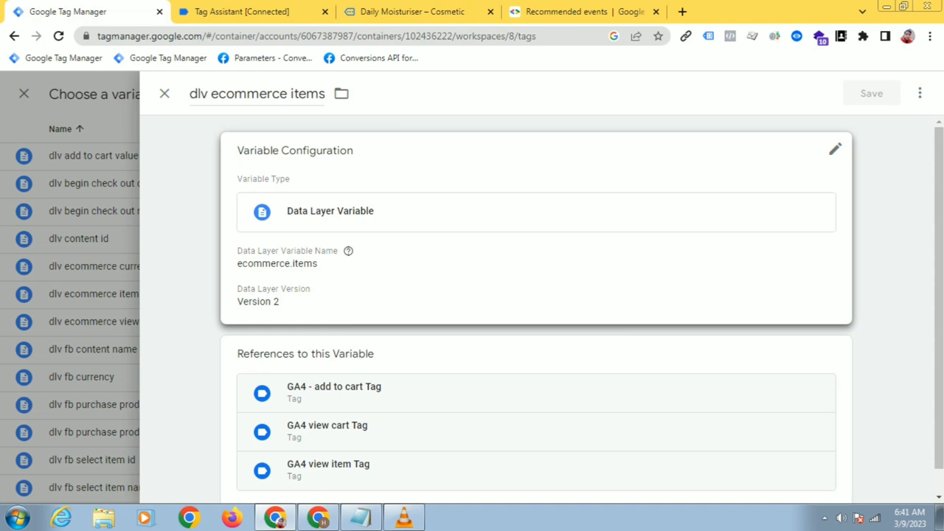
left_click(165, 93)
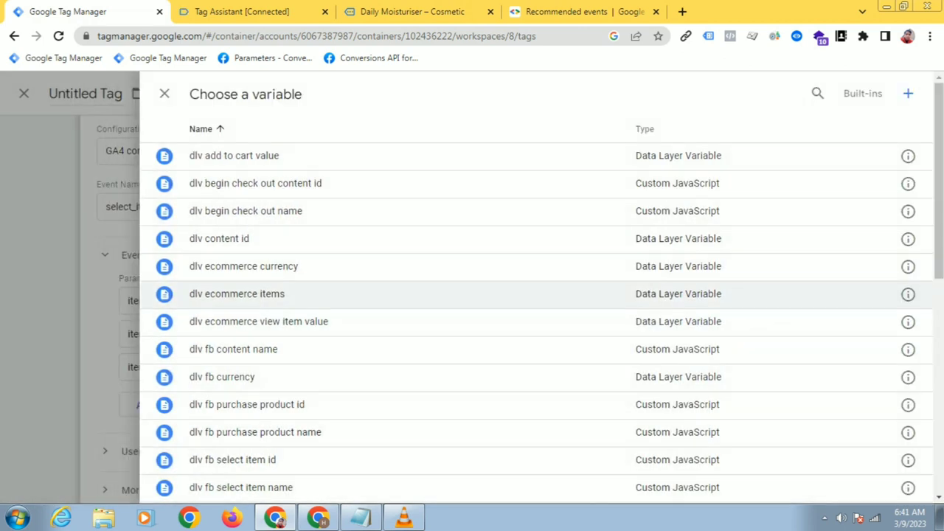
left_click(237, 294)
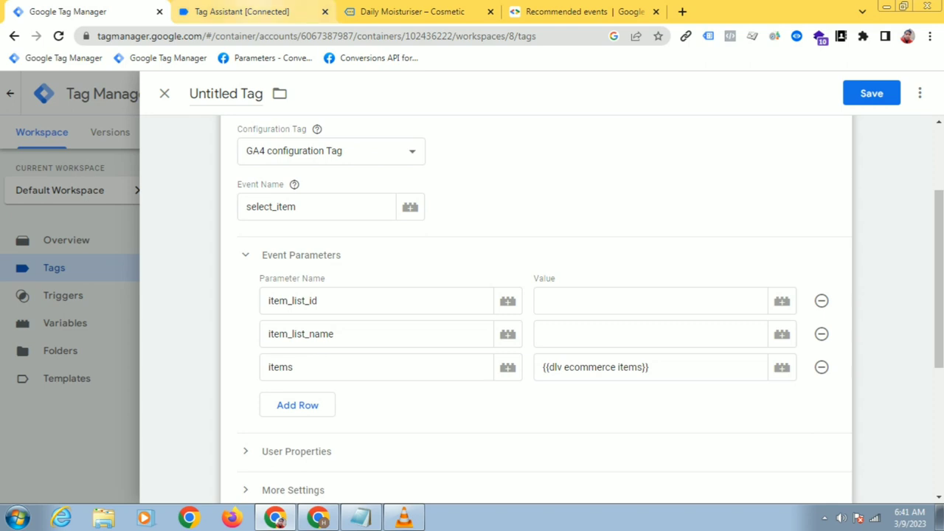
Step: Switch to Tag Assistant and compare the item_id values of the products in the select_item items array
left_click(239, 11)
left_click(299, 273)
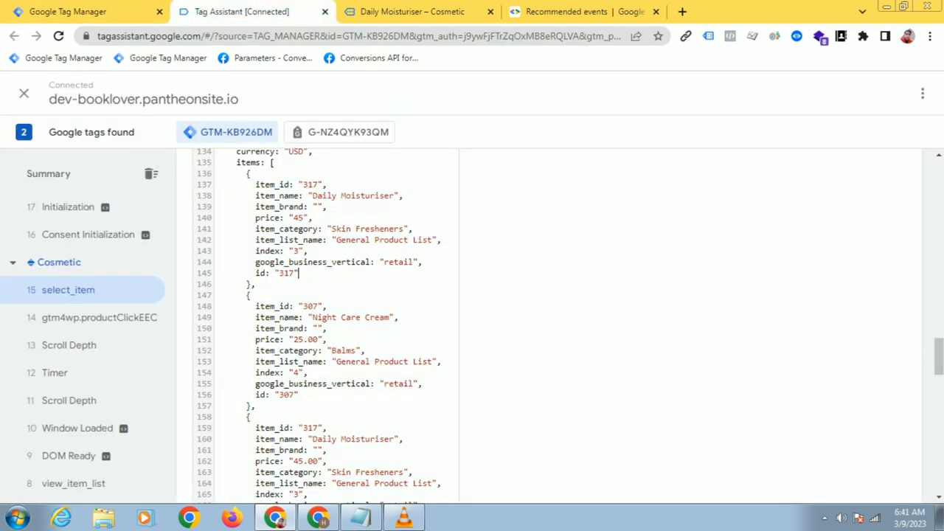
left_click_drag(247, 173, 442, 363)
left_click(321, 240)
left_click_drag(299, 184, 327, 184)
double_click(309, 185)
left_click_drag(255, 184, 255, 196)
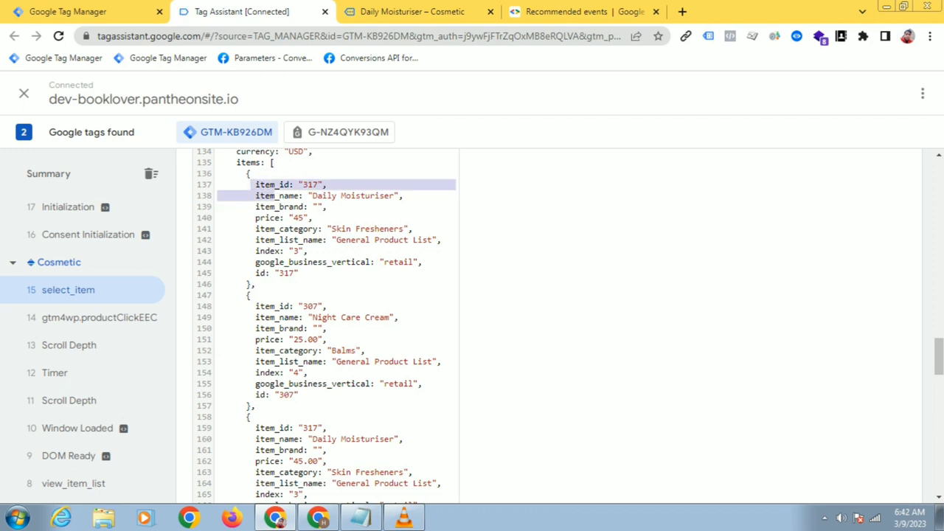
left_click_drag(299, 306, 323, 306)
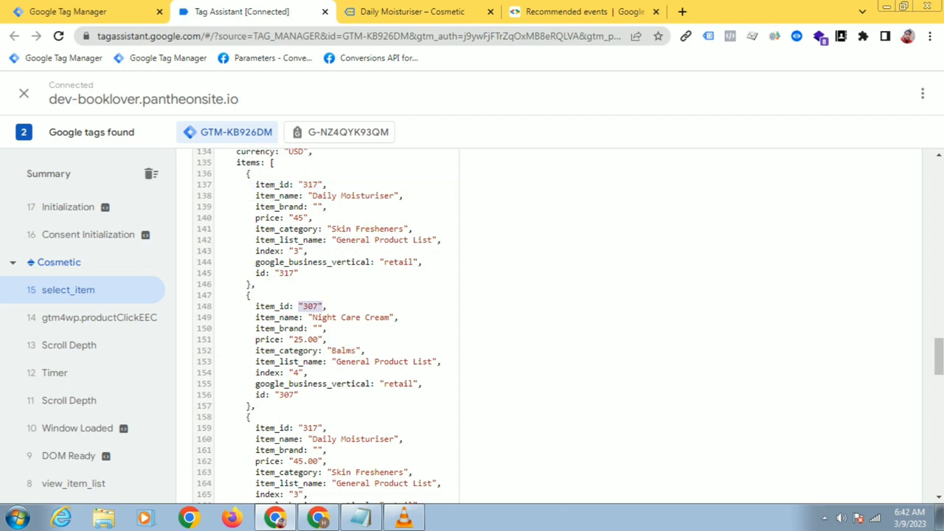
left_click_drag(298, 428, 326, 428)
scroll(326, 428, "down", 5)
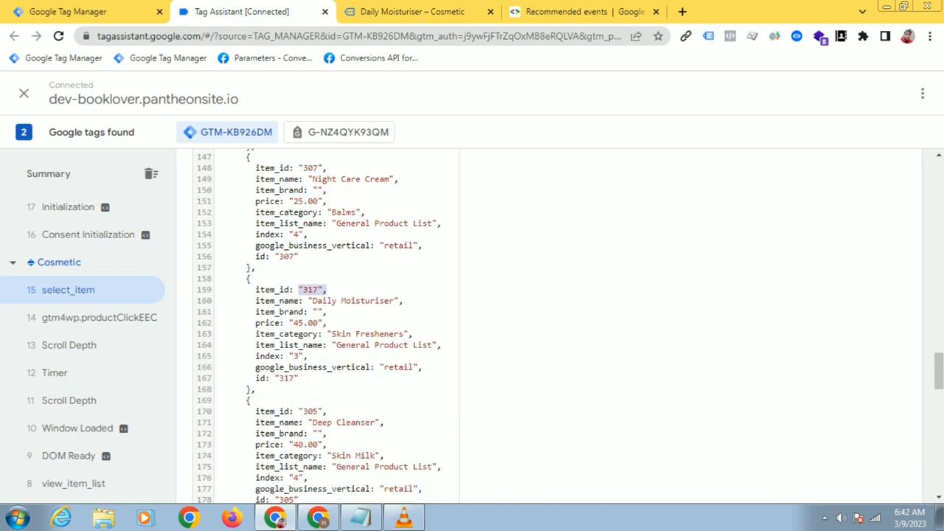
left_click_drag(304, 342, 327, 325)
scroll(327, 343, "down", 2)
scroll(326, 325, "down", 4)
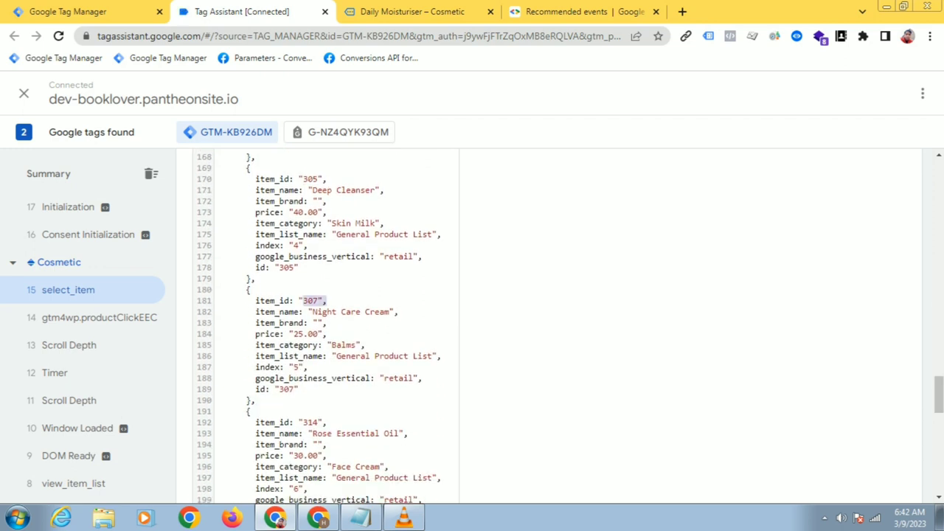
Step: Examine where the items array begins in the select_item data layer and the fields of its first product entry
scroll(326, 325, "up", 20)
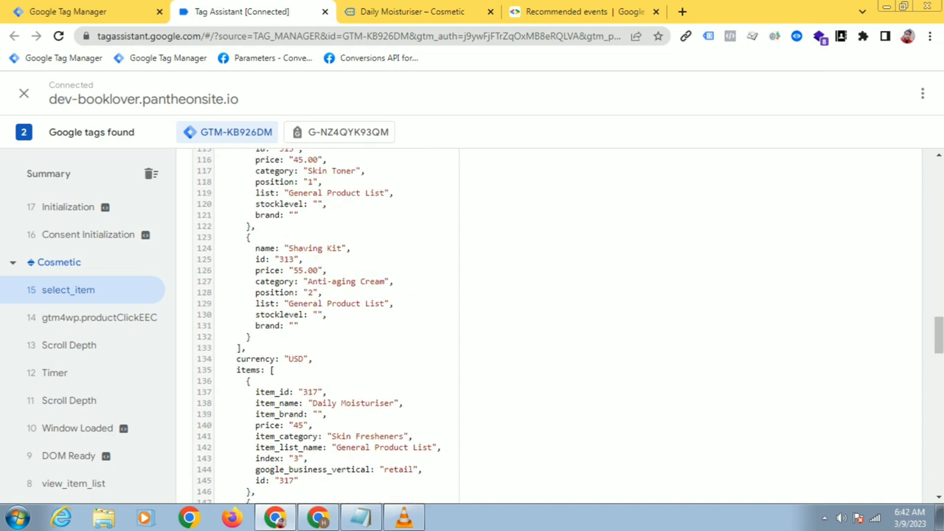
scroll(327, 325, "down", 5)
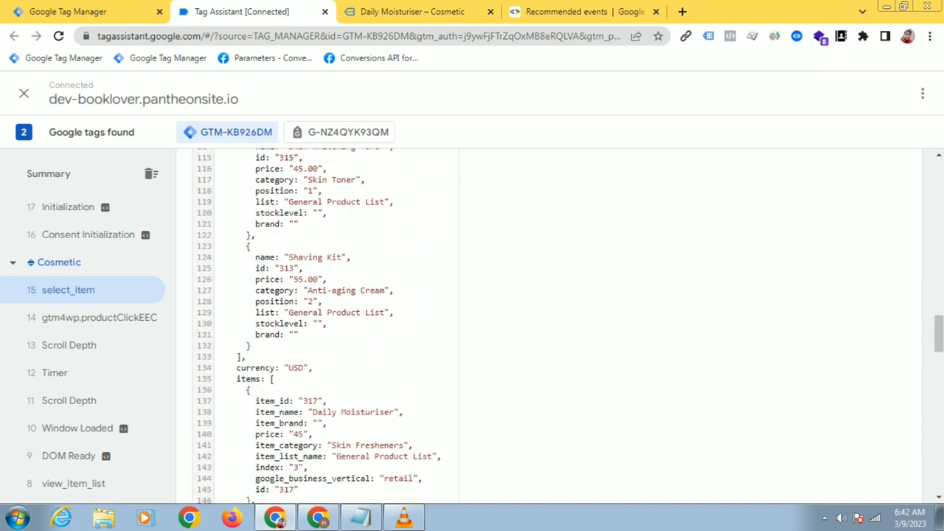
left_click_drag(247, 308, 255, 425)
left_click(266, 289)
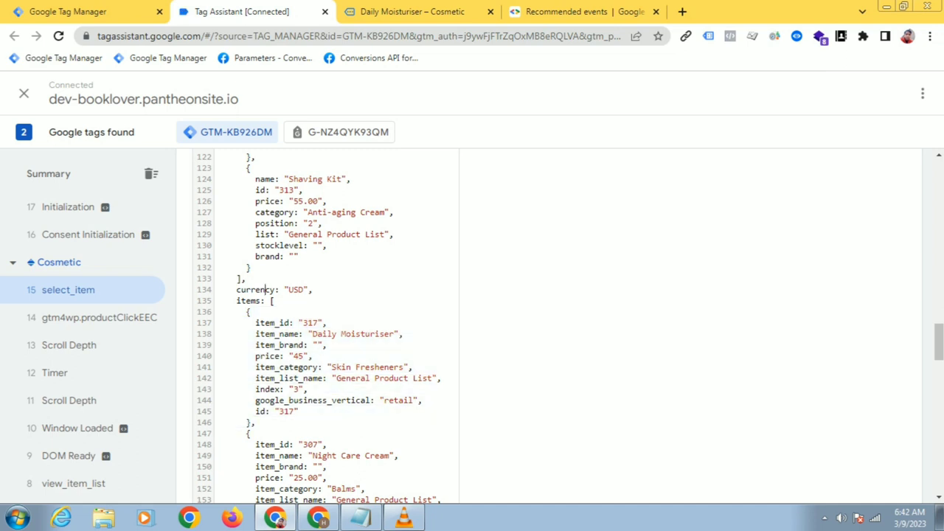
left_click_drag(252, 323, 323, 474)
scroll(359, 487, "down", 5)
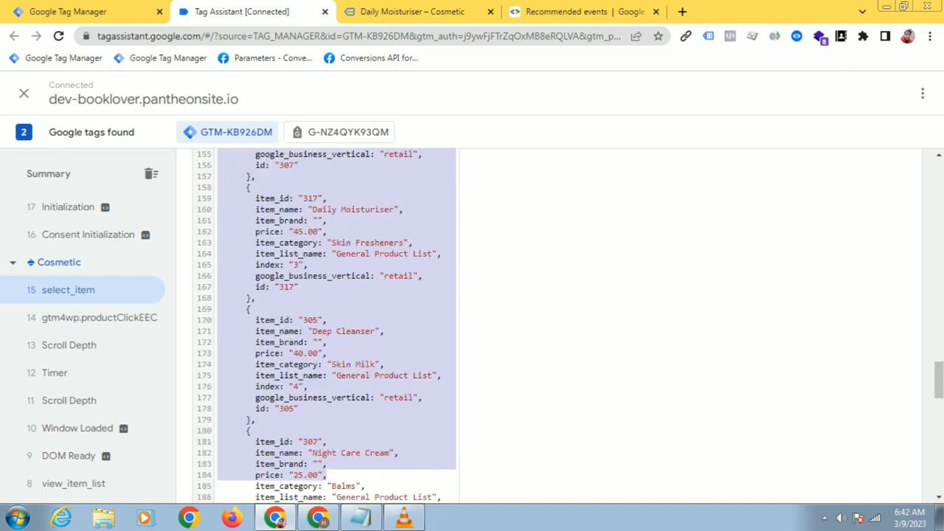
scroll(323, 474, "up", 5)
scroll(327, 324, "up", 1)
left_click_drag(275, 348, 227, 348)
scroll(228, 348, "down", 1)
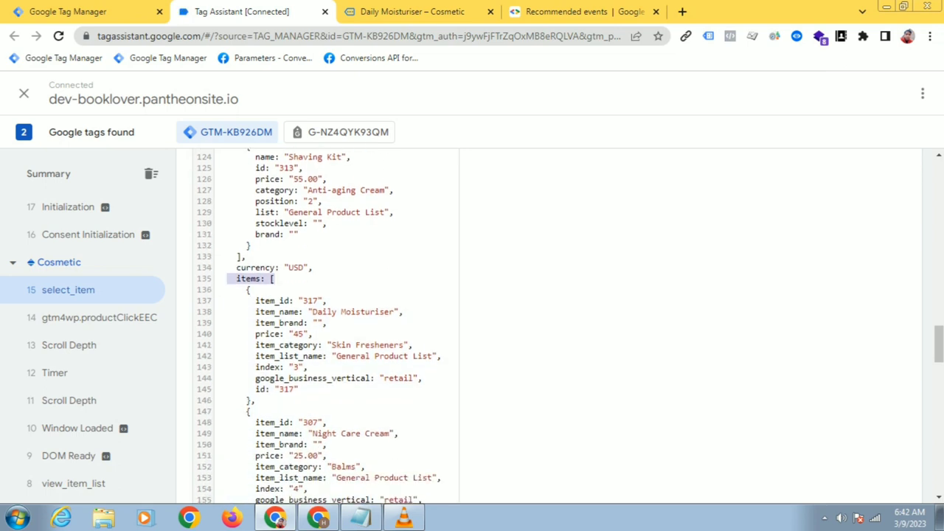
left_click_drag(255, 300, 255, 402)
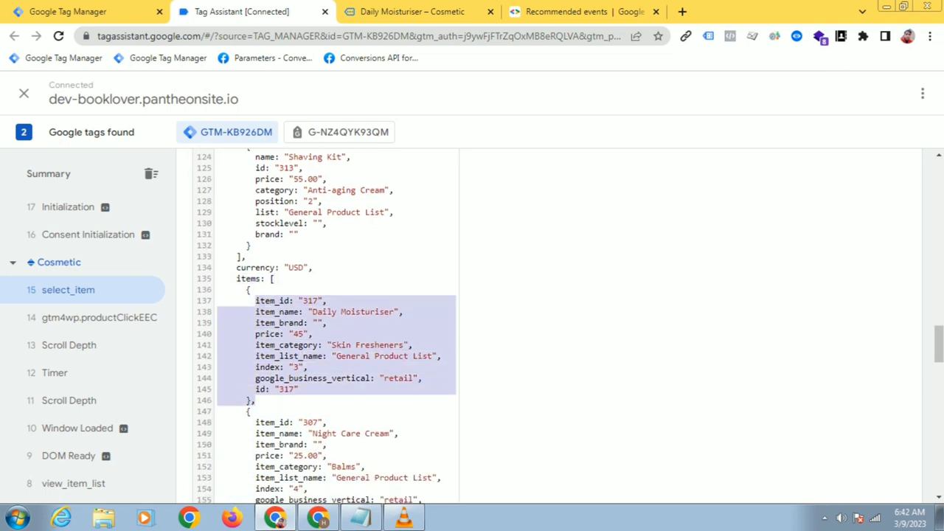
left_click_drag(264, 300, 327, 300)
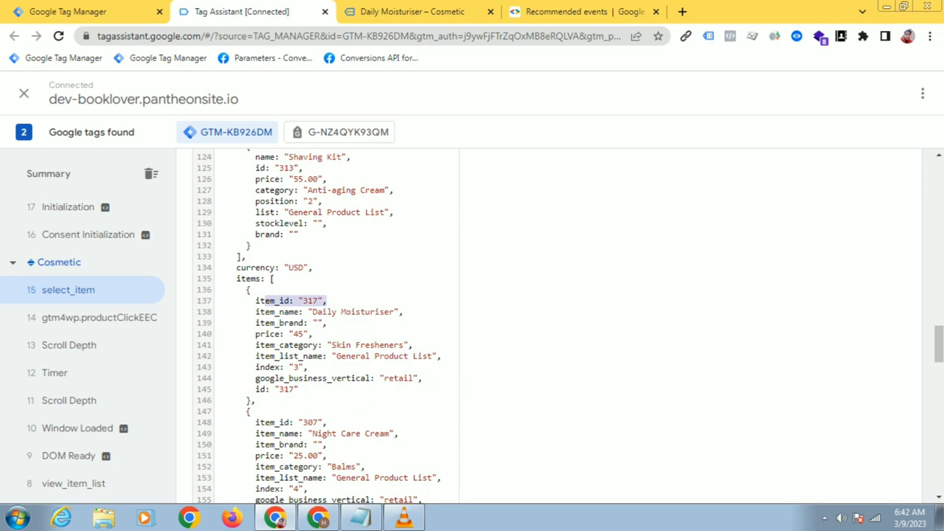
scroll(553, 324, "down", 3)
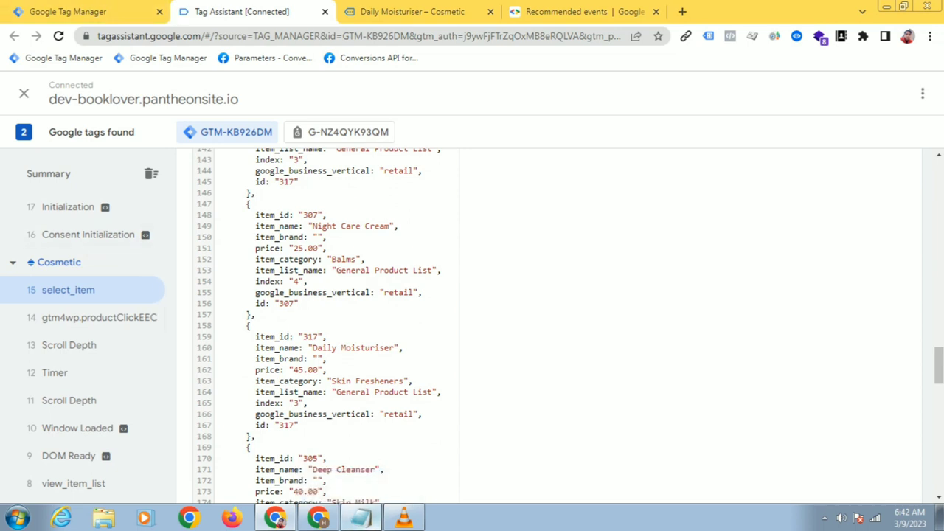
left_click(360, 518)
left_click(360, 518)
Step: Return to Tag Manager and create a new variable named "select item product" for the item_list_id value
left_click(68, 11)
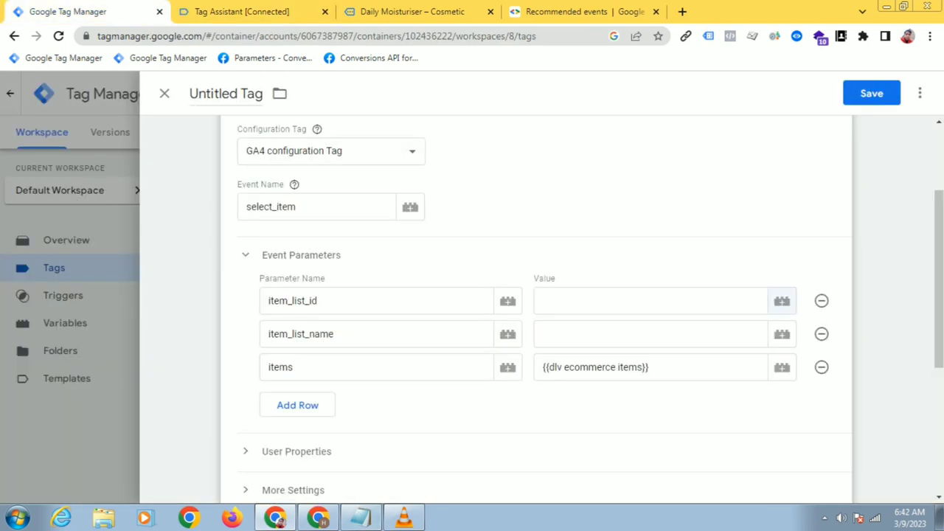
left_click(781, 301)
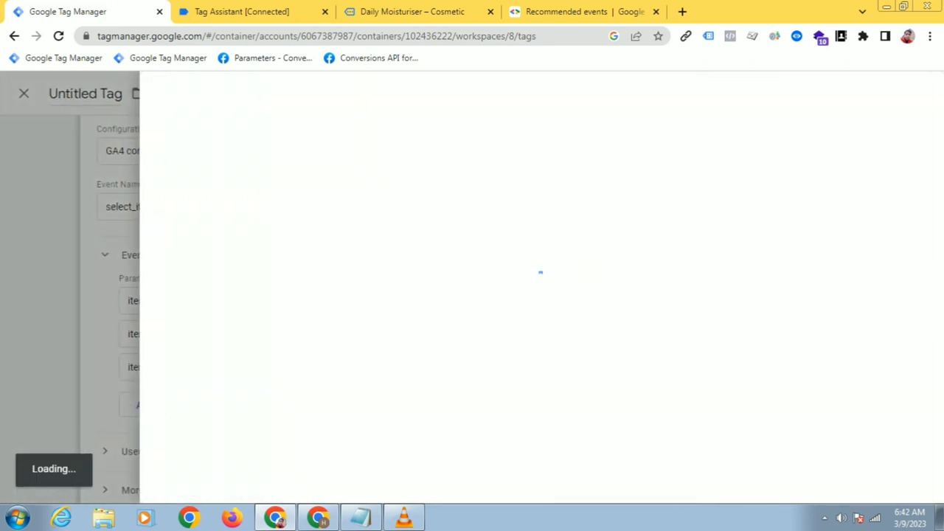
left_click(907, 92)
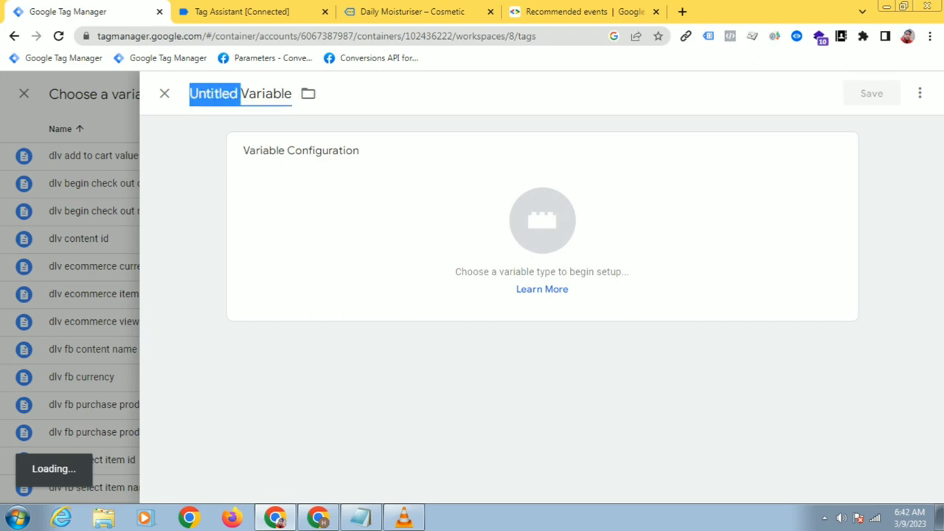
type("se")
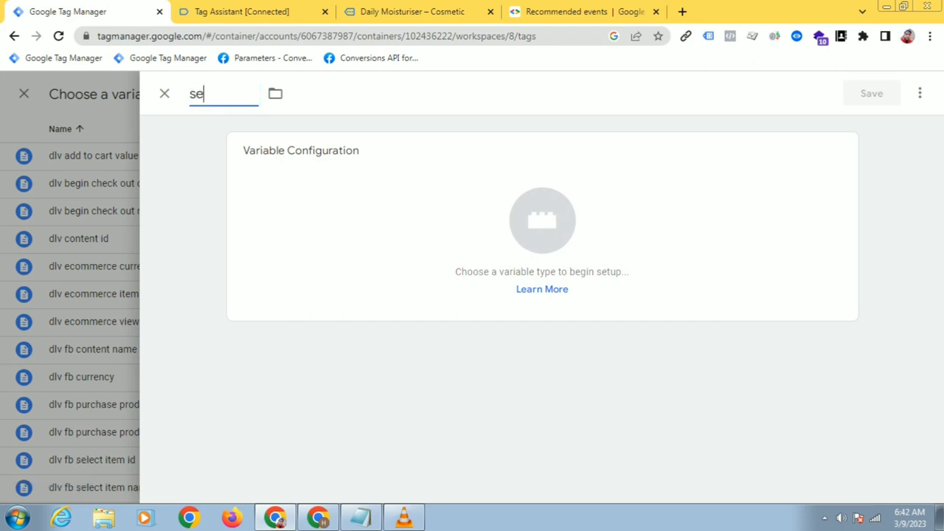
type("lect tem product")
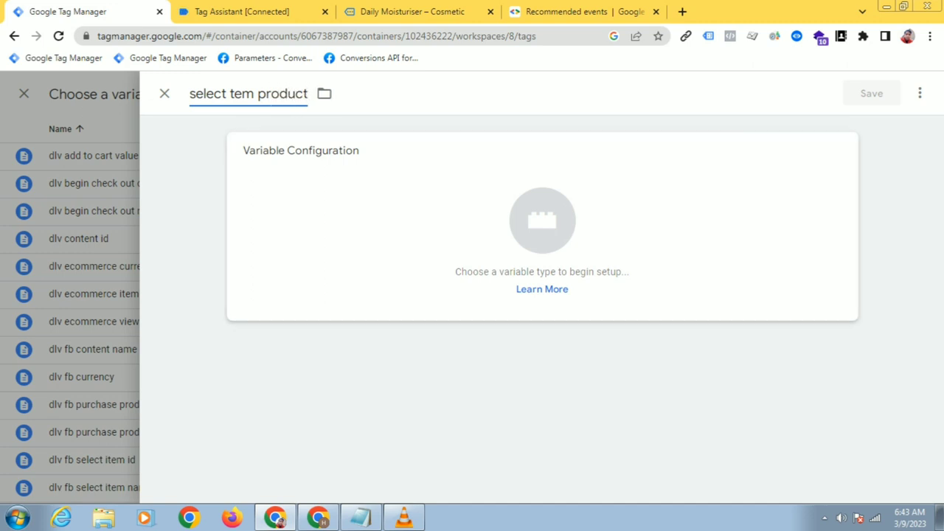
left_click(230, 94)
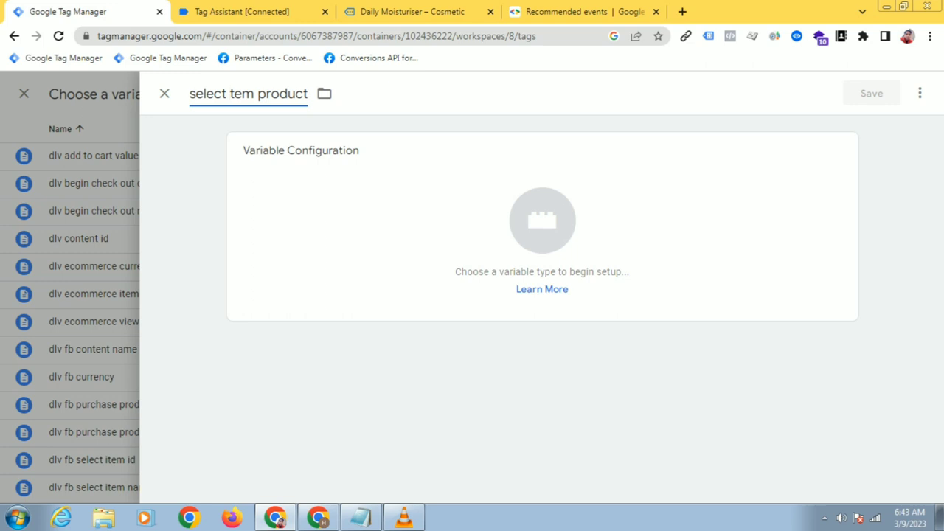
type("i")
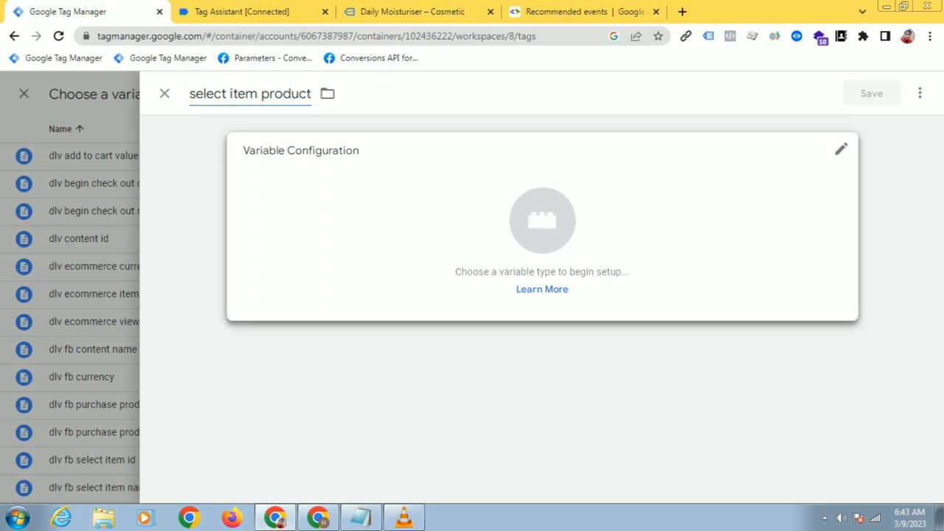
Step: Set the new variable's type to Data Layer Variable
left_click(542, 221)
scroll(723, 346, "down", 1)
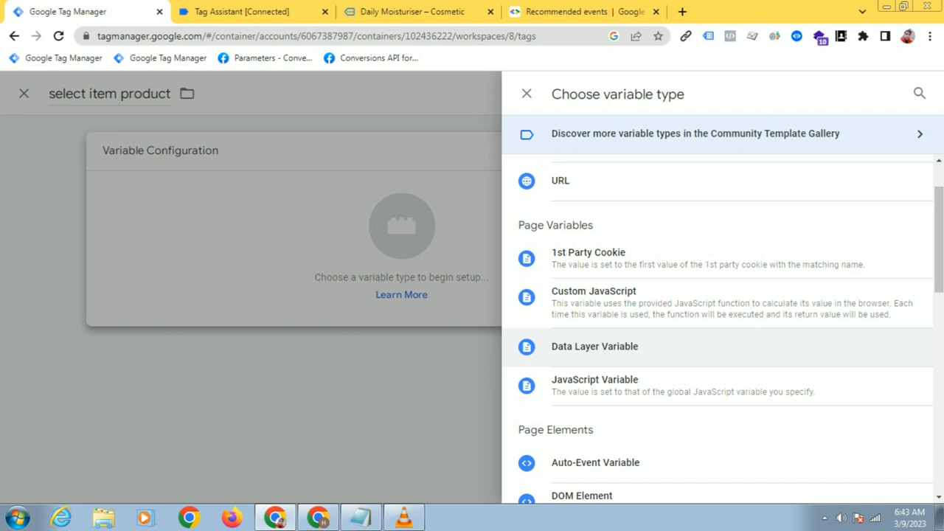
left_click(594, 346)
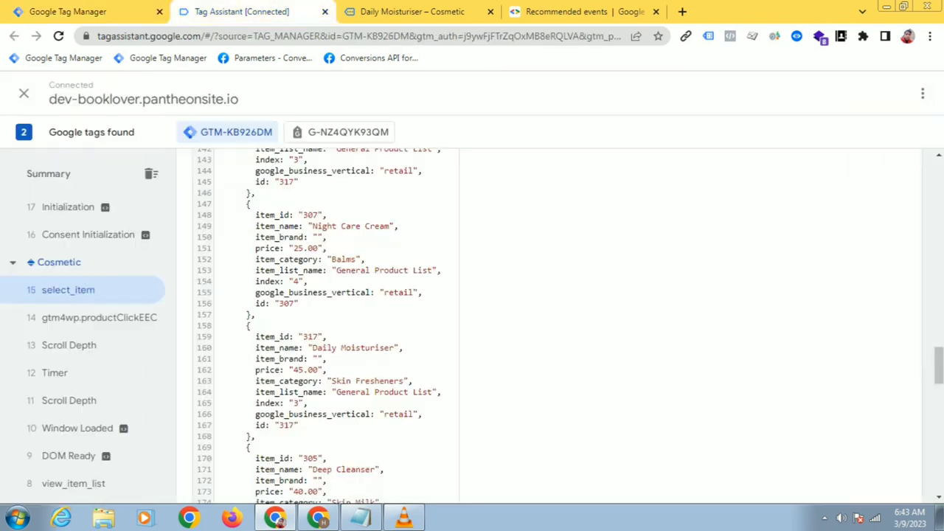
Step: Copy the ecommerce key from Tag Assistant's select_item data layer and enter "ecommerce." as the variable's Data Layer Variable Name in Tag Manager
left_click(291, 11)
scroll(550, 325, "up", 18)
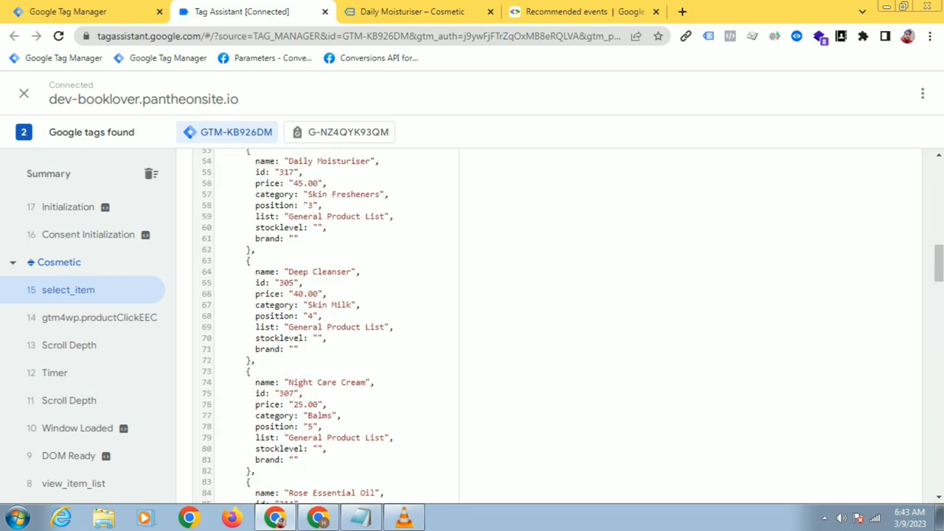
scroll(549, 324, "up", 1)
double_click(255, 292)
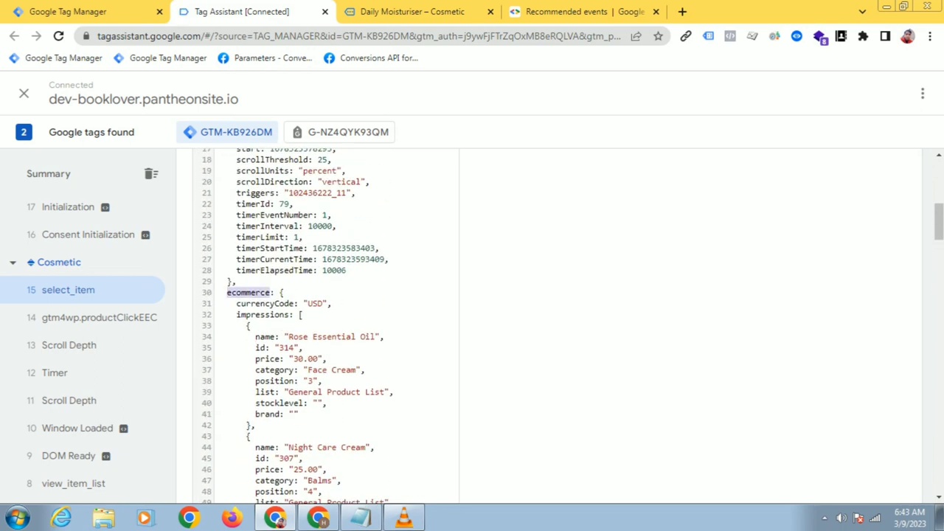
right_click(254, 293)
left_click(281, 301)
left_click(103, 12)
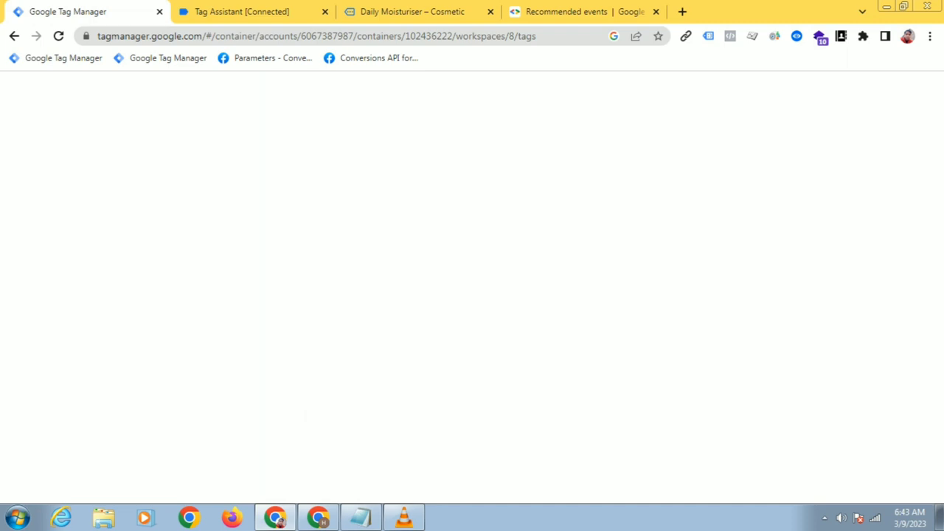
left_click(322, 290)
right_click(302, 292)
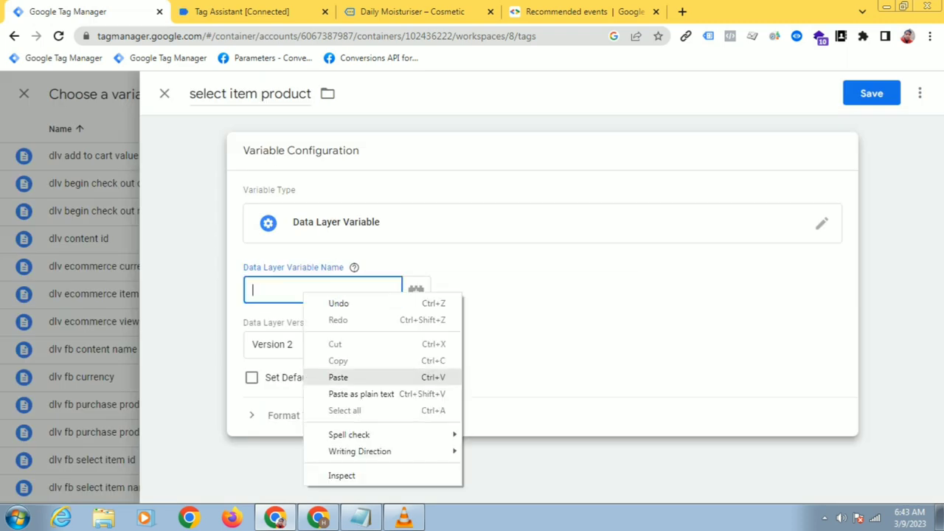
left_click(340, 377)
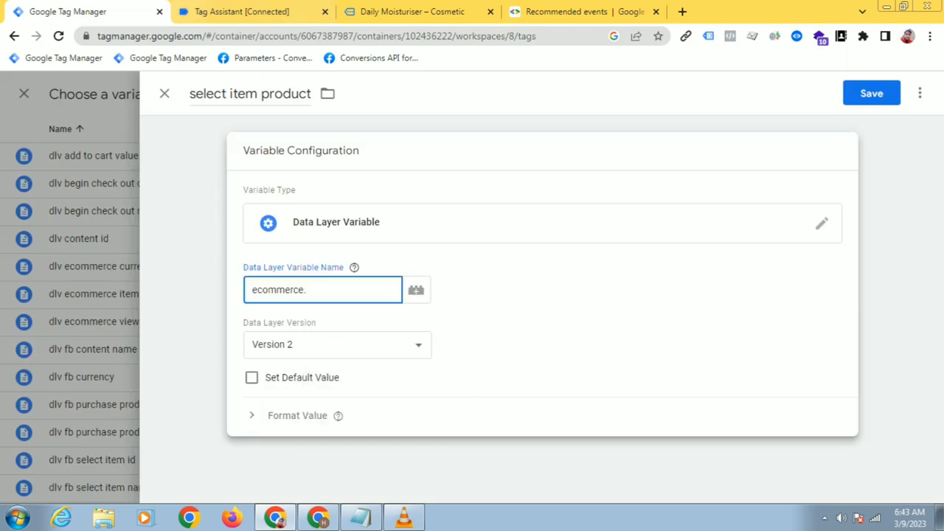
Step: Copy the items key from Tag Assistant, complete the Data Layer Variable Name as "ecommerce.items", and save the variable
left_click(244, 11)
scroll(390, 325, "down", 9)
scroll(545, 347, "down", 8)
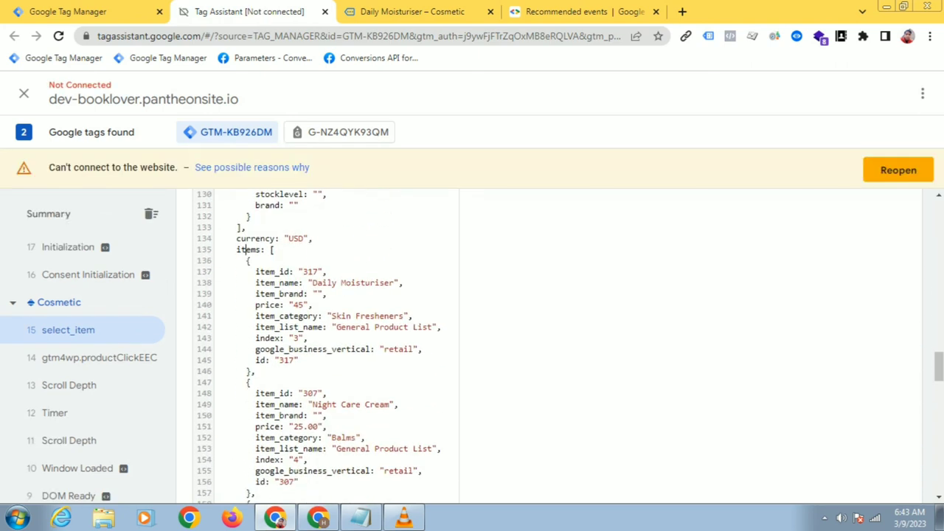
double_click(243, 250)
right_click(243, 249)
left_click(267, 257)
key("ctrl+shift+Tab")
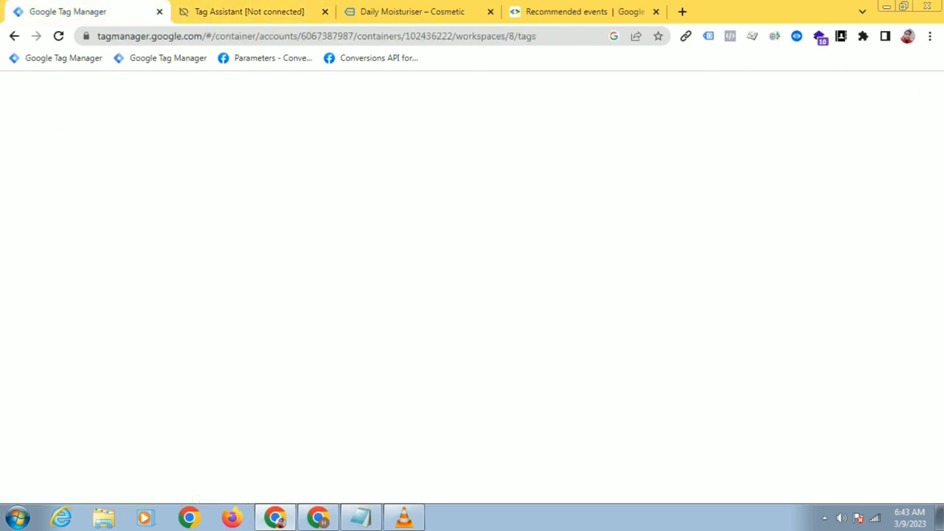
right_click(346, 293)
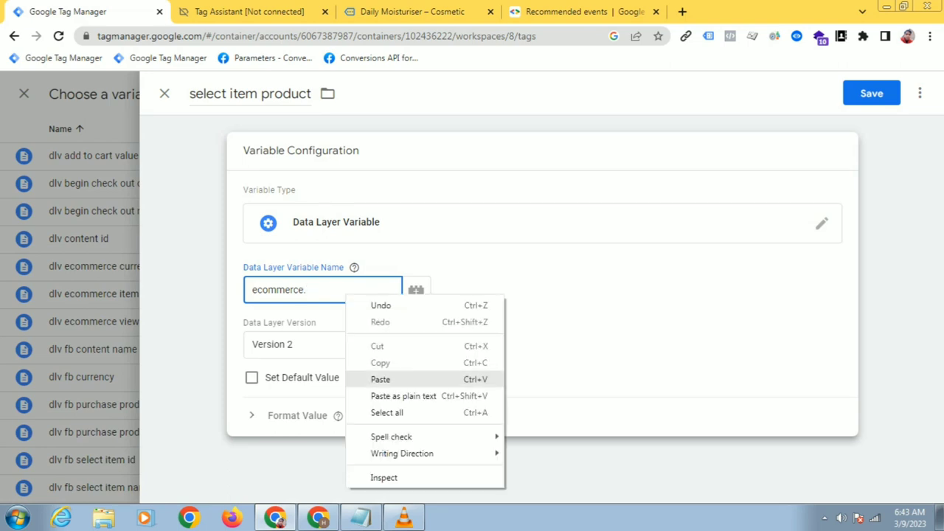
left_click(369, 379)
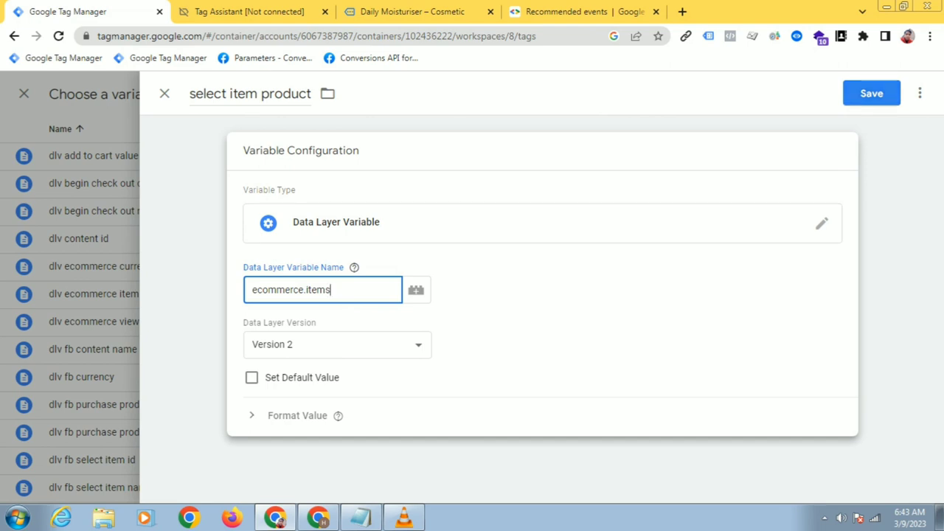
left_click(872, 94)
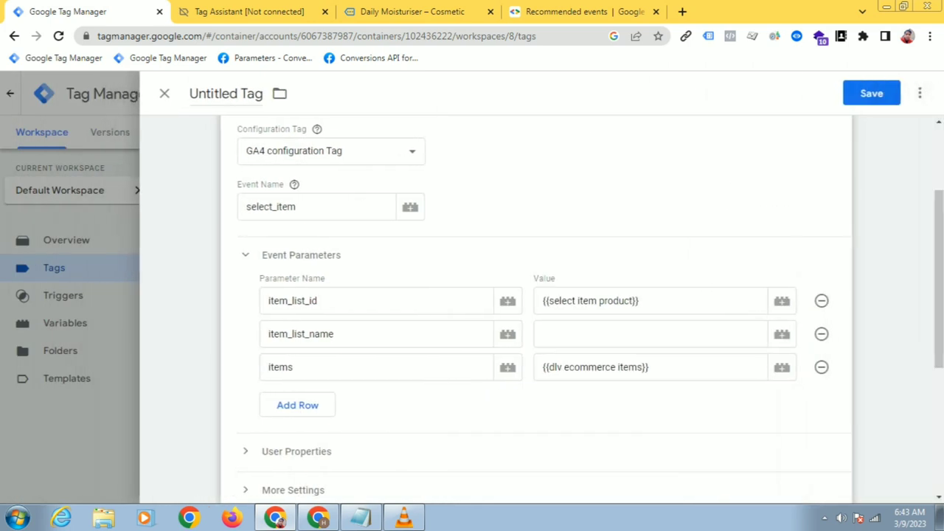
Step: Copy the variable name "select item product" from the item_list_id value and clear that value
left_click_drag(632, 301, 549, 301)
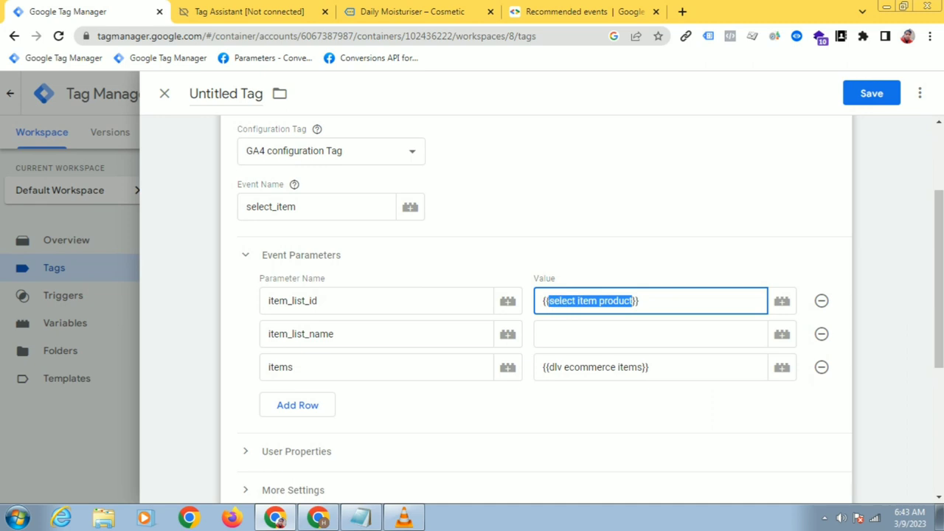
right_click(569, 301)
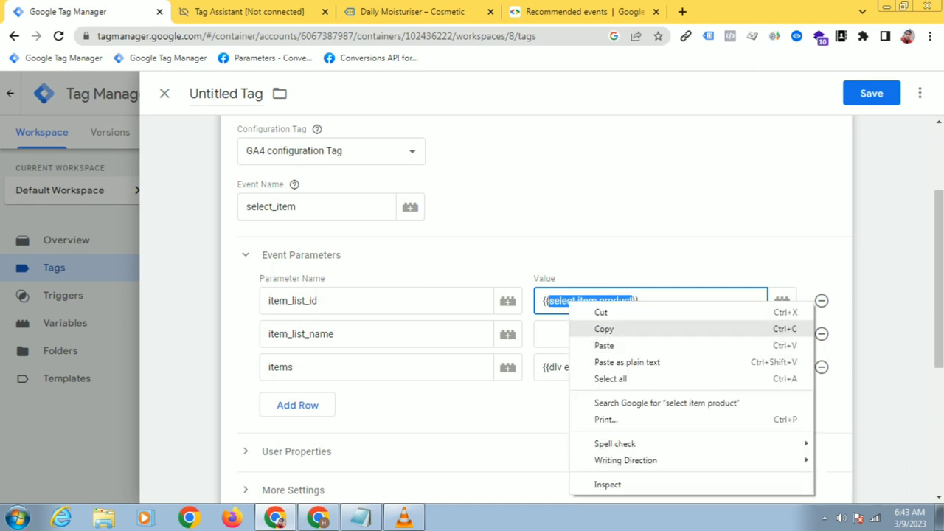
left_click(603, 328)
left_click_drag(638, 301, 543, 301)
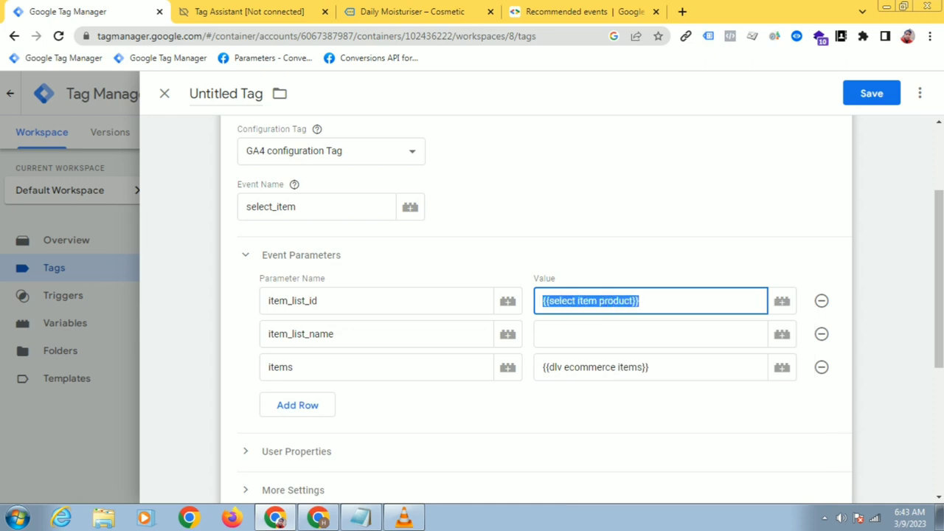
key("BackSpace")
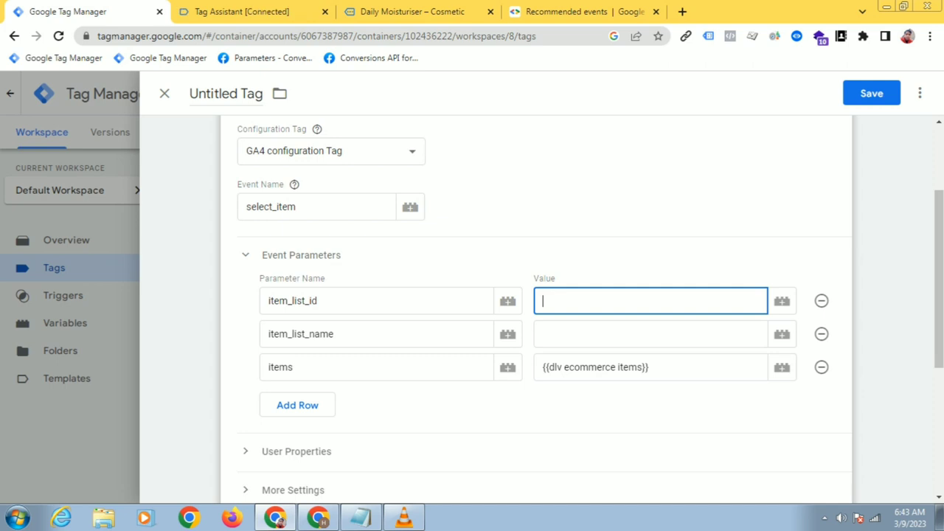
Step: Create a new variable for the item_list_id value and name it "dlv select item Id list"
left_click(781, 301)
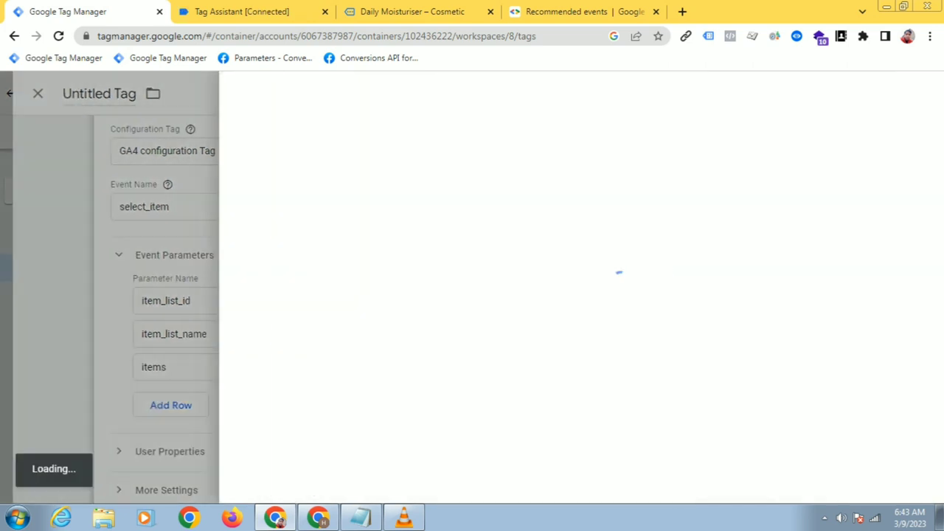
scroll(536, 266, "down", 1)
scroll(537, 266, "up", 1)
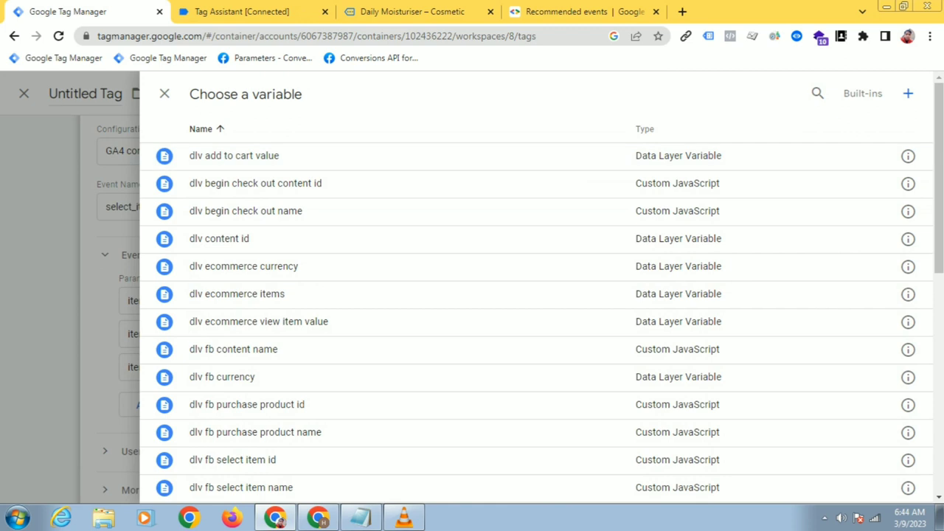
left_click(908, 93)
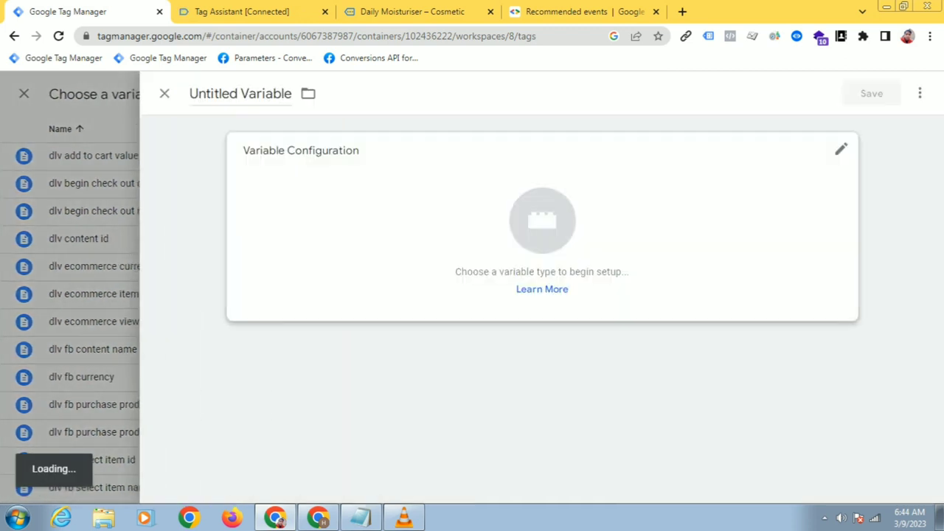
triple_click(221, 94)
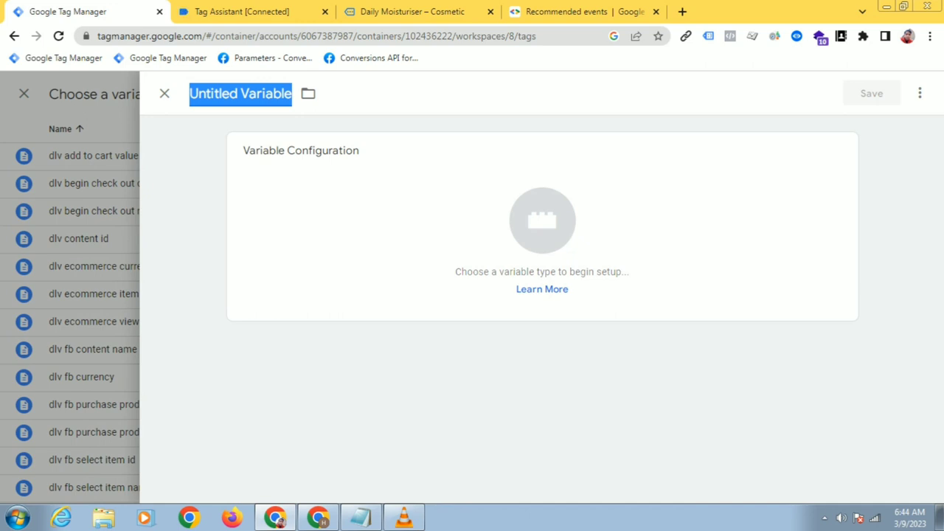
type("se")
key("BackSpace")
key("BackSpace")
type("g")
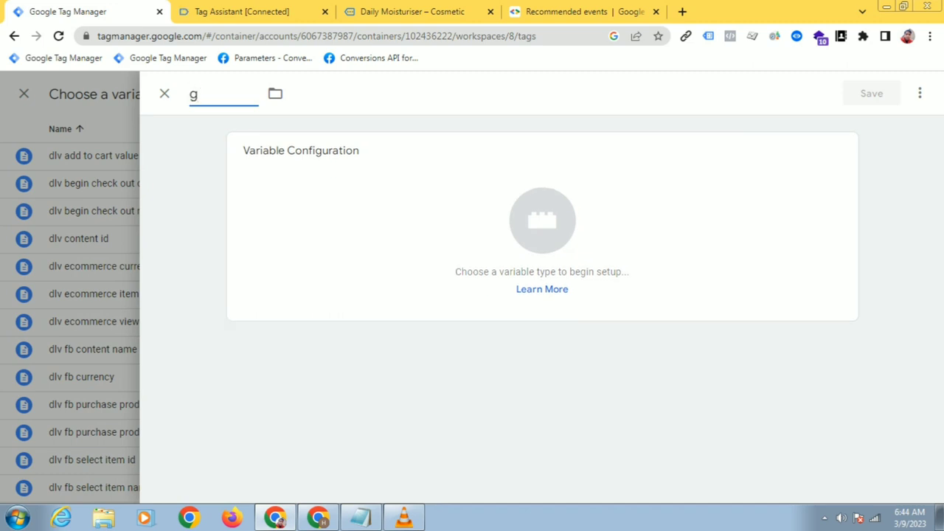
key("BackSpace")
type("dlv select ite")
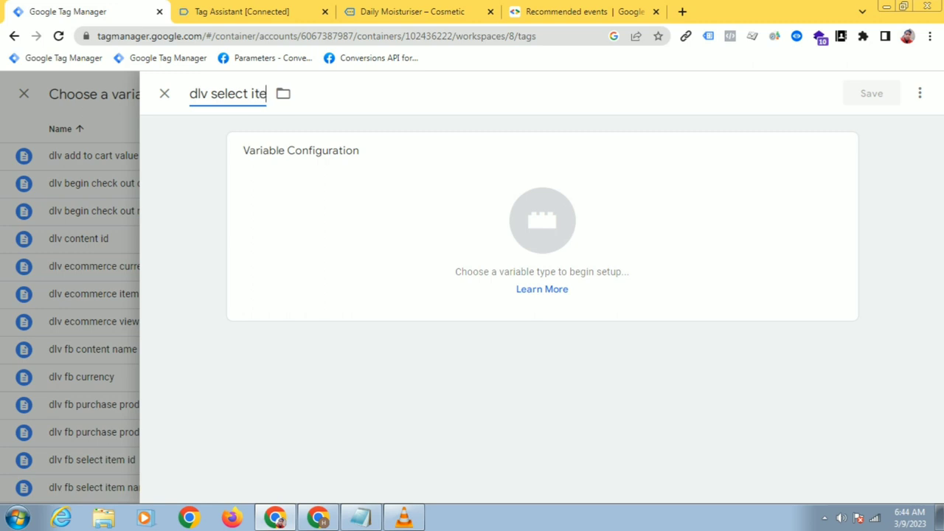
type("m lis")
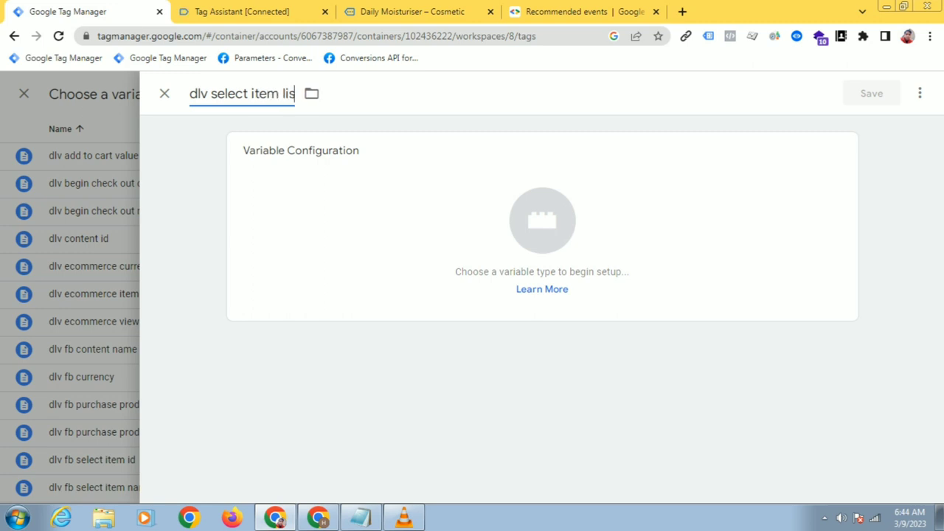
type("t i")
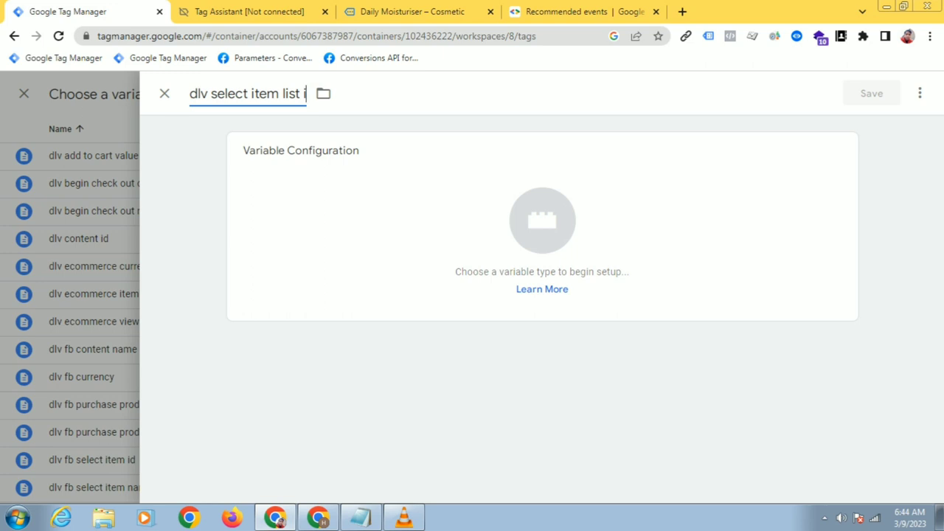
key("BackSpace")
key("BackSpace")
key("BackSpace")
key("BackSpace")
key("BackSpace")
key("BackSpace")
type("li")
key("BackSpace")
type("d list")
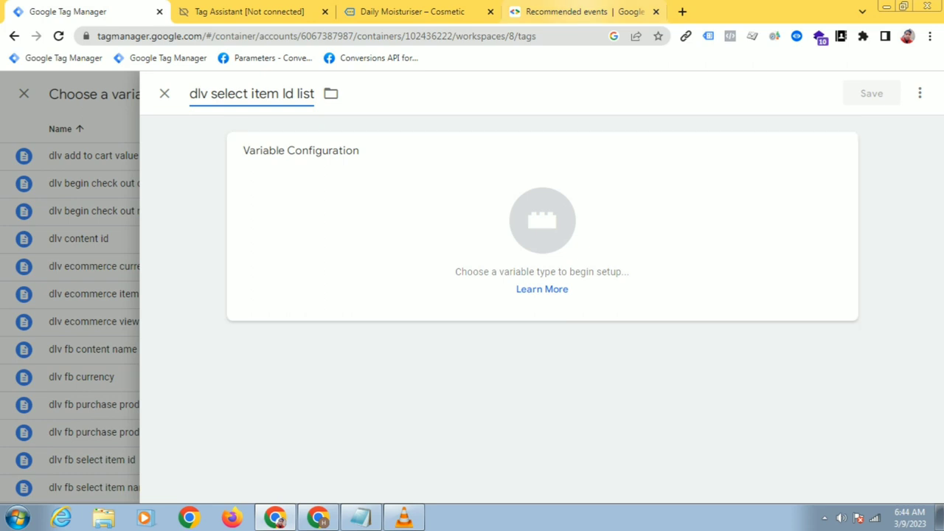
Step: Check the select_item parameters in the GA4 events reference and set the new variable's type to Custom JavaScript
left_click(575, 11)
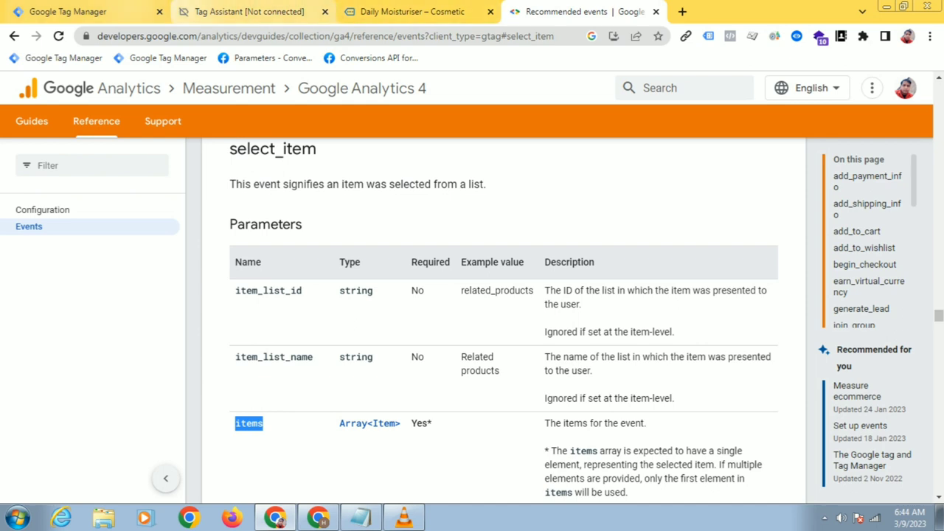
left_click(68, 11)
left_click(542, 225)
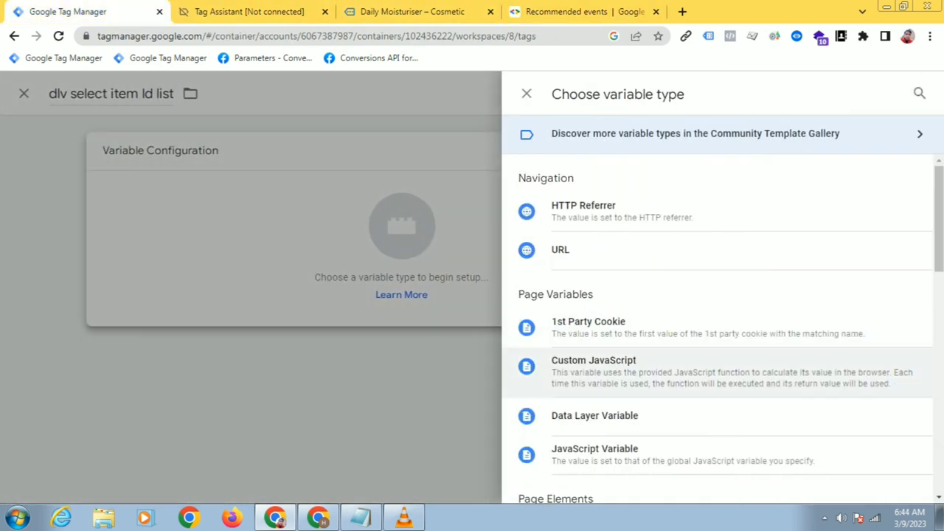
left_click(593, 366)
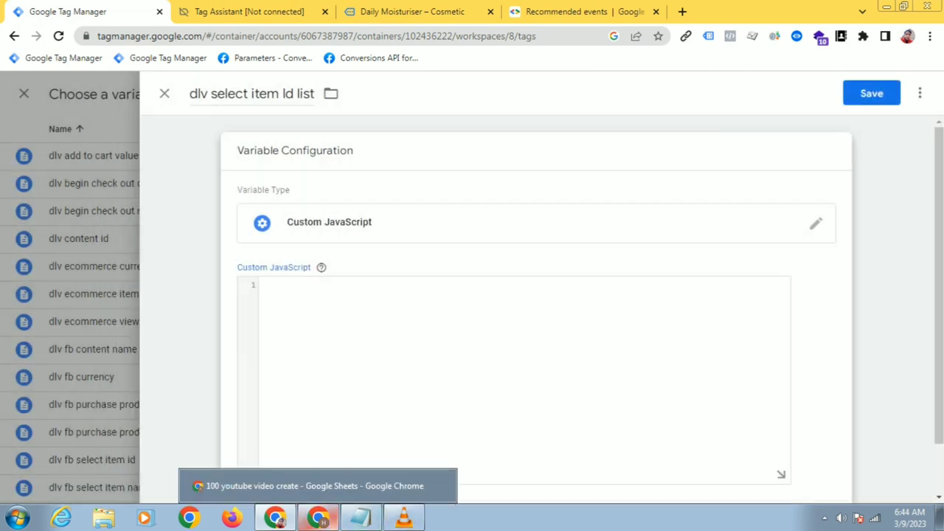
Step: Switch to the Notepad script and replace "fb select item product" in the var items line with "select item product"
left_click(360, 517)
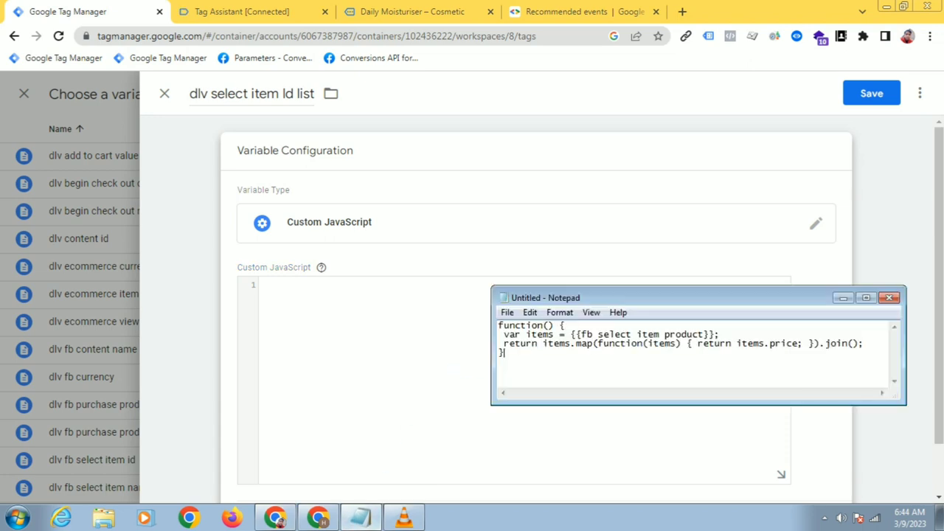
left_click_drag(581, 334, 705, 335)
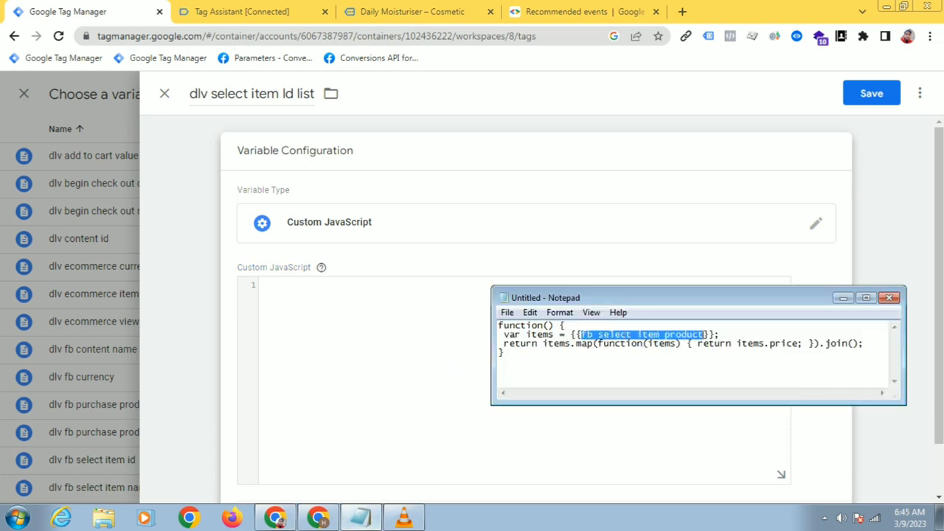
right_click(674, 338)
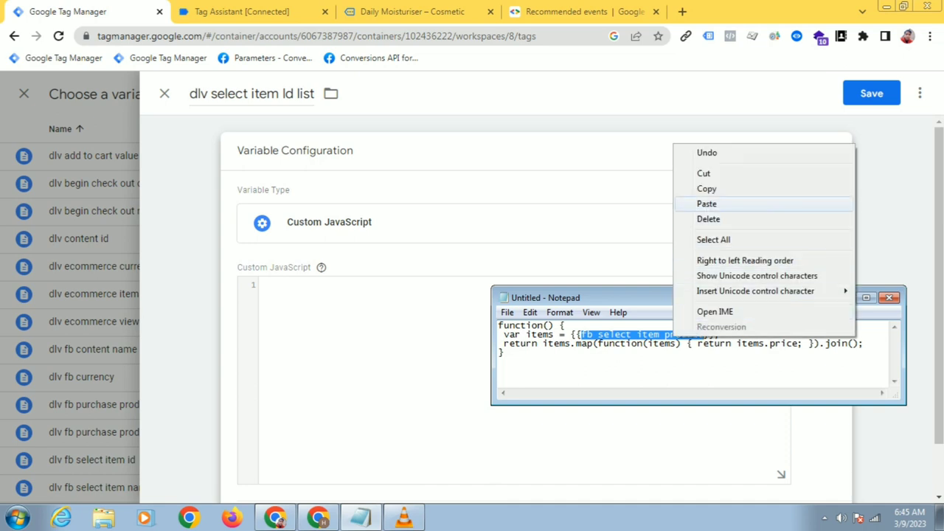
left_click(693, 203)
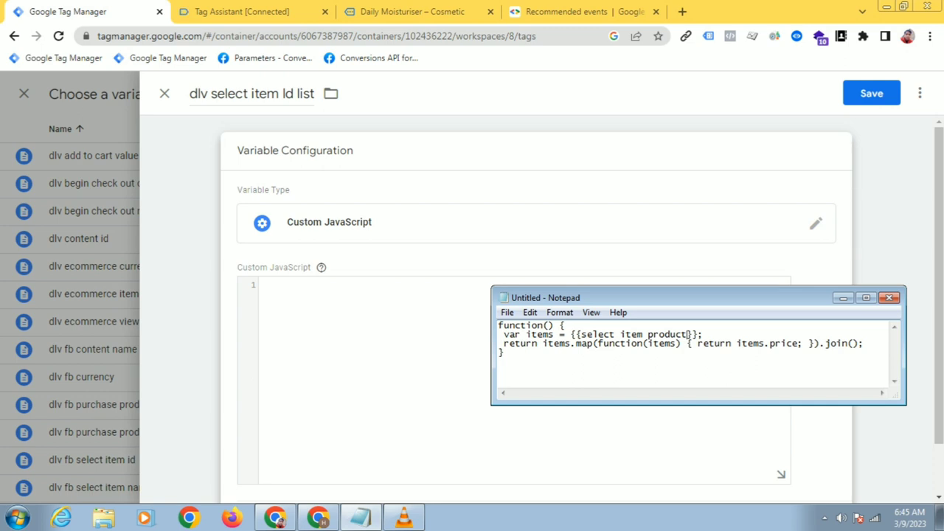
Step: Copy the item_id key of the first product in Tag Assistant's items array and return to Tag Manager
left_click(243, 11)
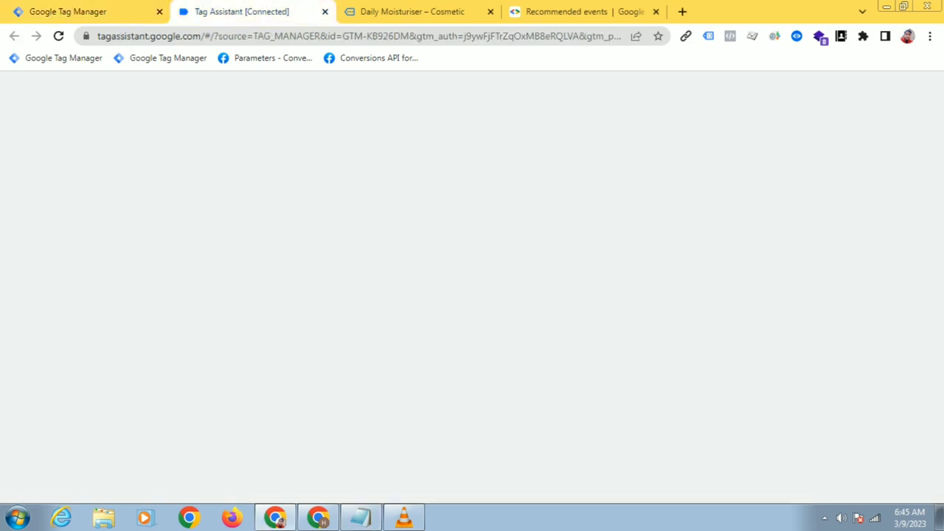
left_click_drag(291, 232, 256, 231)
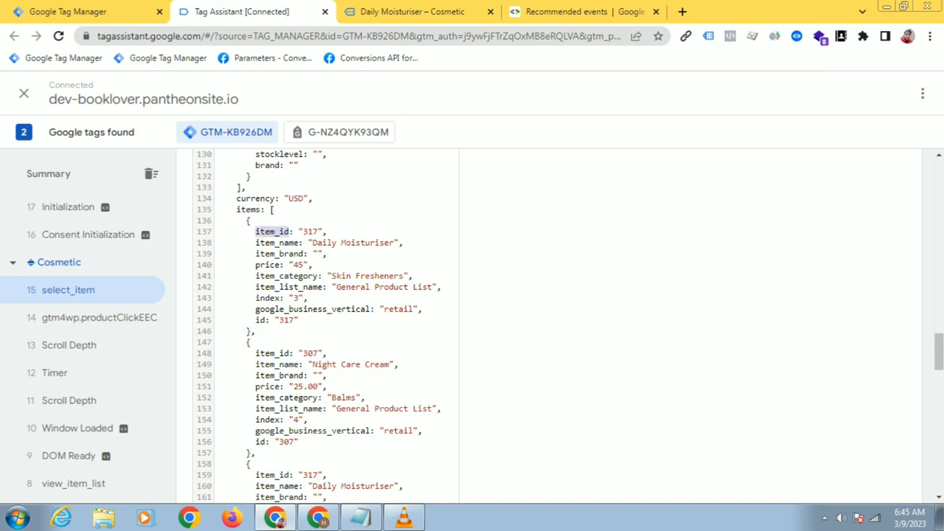
right_click(268, 233)
left_click(294, 242)
left_click(111, 11)
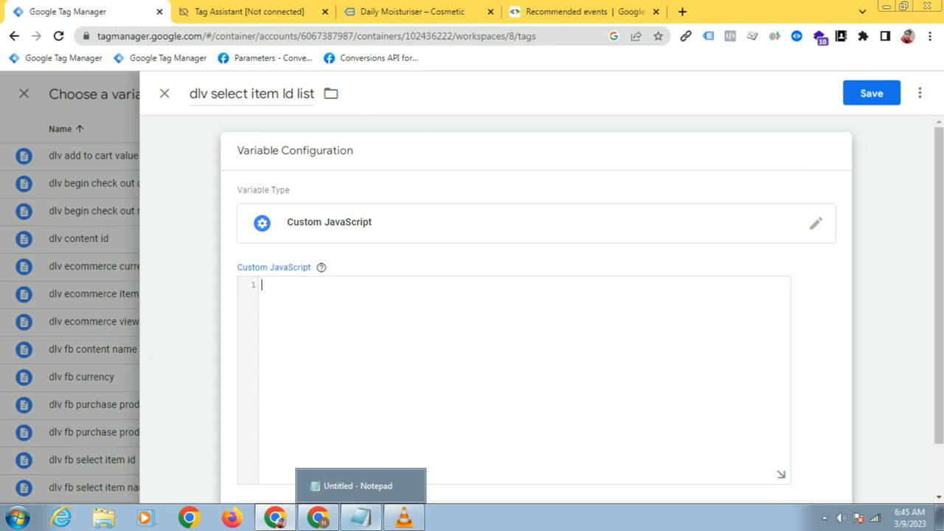
Step: Switch to the Notepad script and replace "price" with the copied item_id key in the return line
left_click(365, 521)
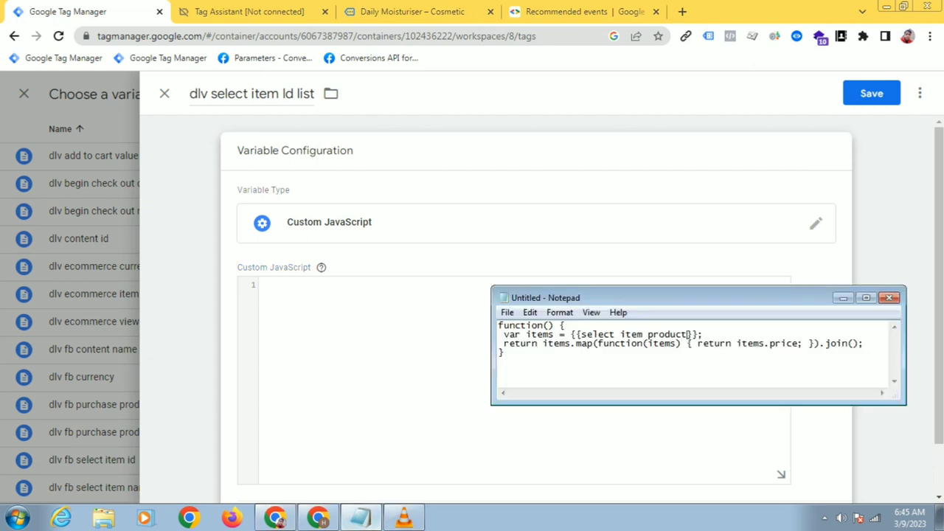
left_click_drag(769, 343, 799, 343)
right_click(783, 344)
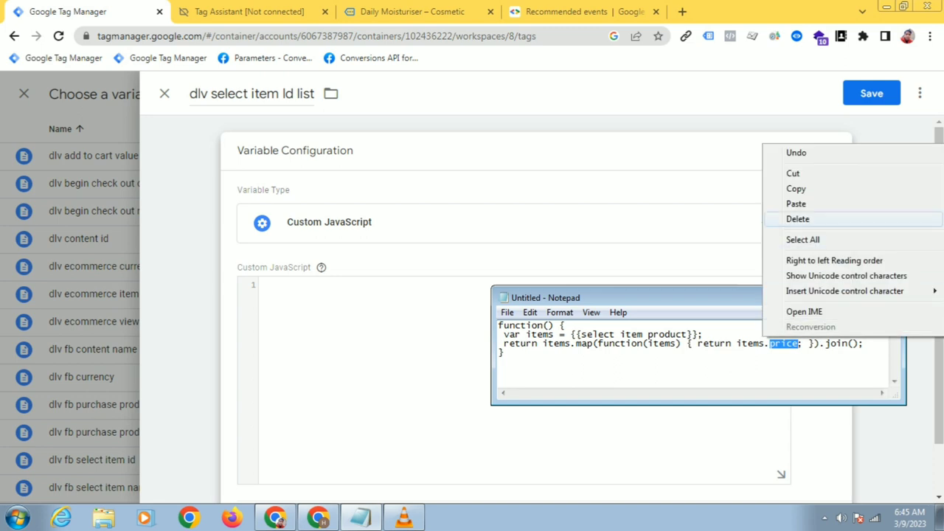
left_click(797, 204)
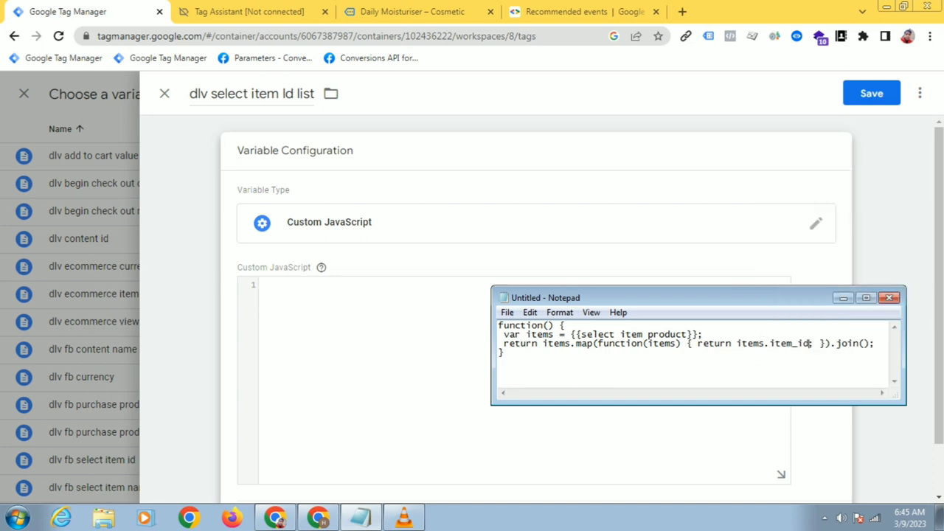
Step: Copy the whole Notepad script and paste it into the Custom JavaScript code of the "dlv select item Id list" variable
left_click_drag(505, 354, 498, 325)
right_click(519, 330)
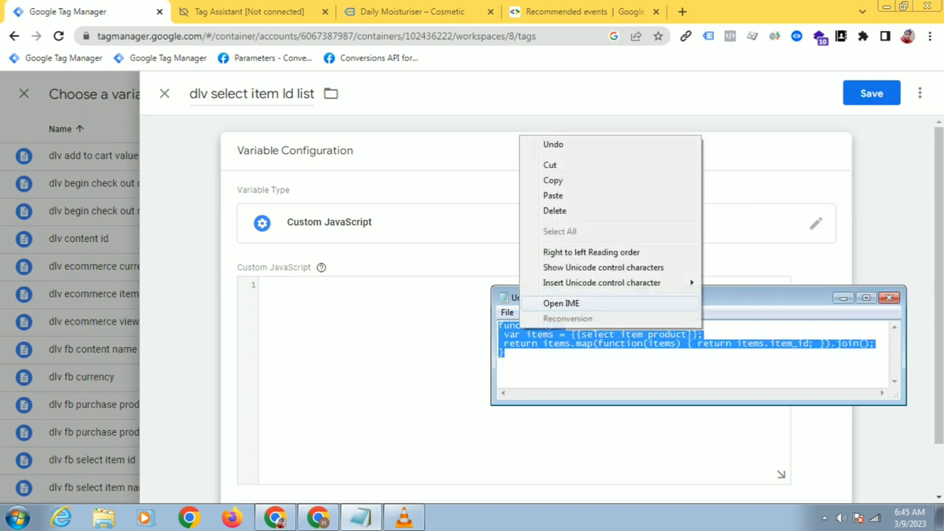
left_click(554, 181)
left_click(317, 293)
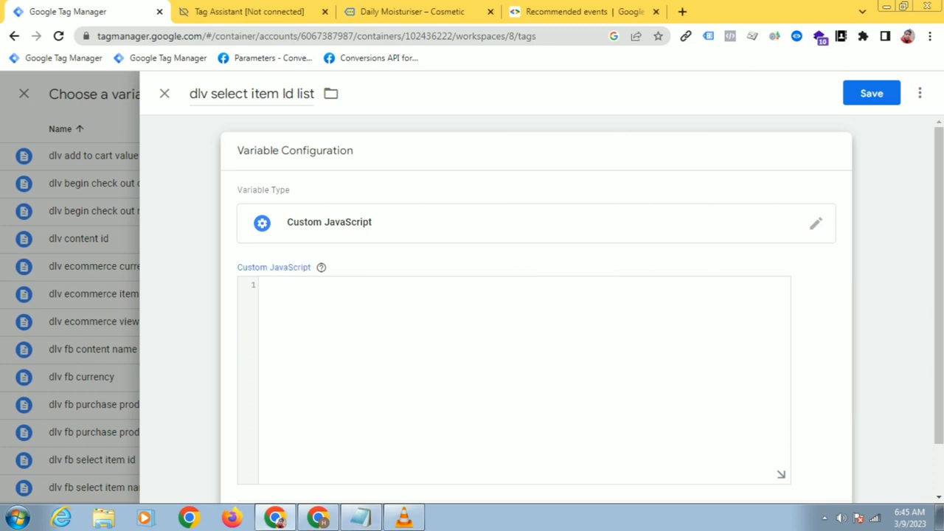
right_click(328, 294)
left_click(358, 377)
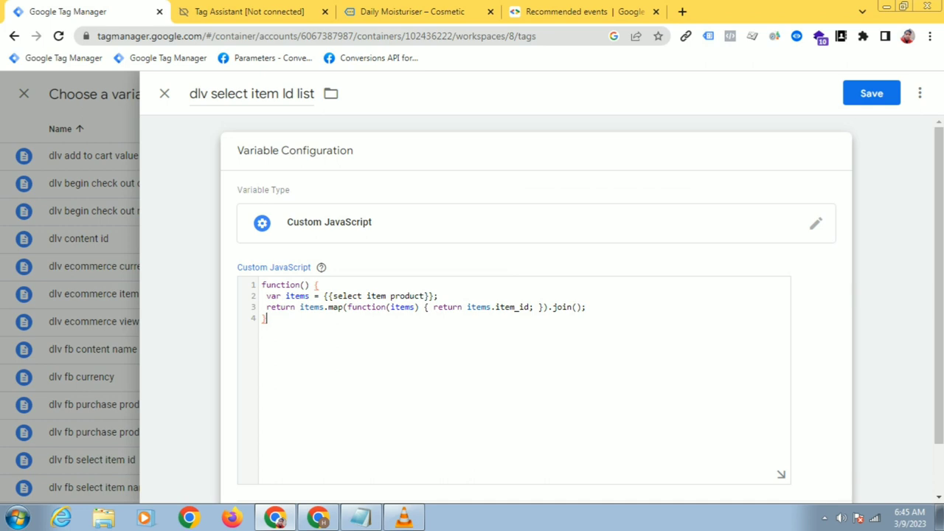
Step: Check the select item product reference and item_id key in the pasted script and save the variable
left_click_drag(332, 296, 424, 295)
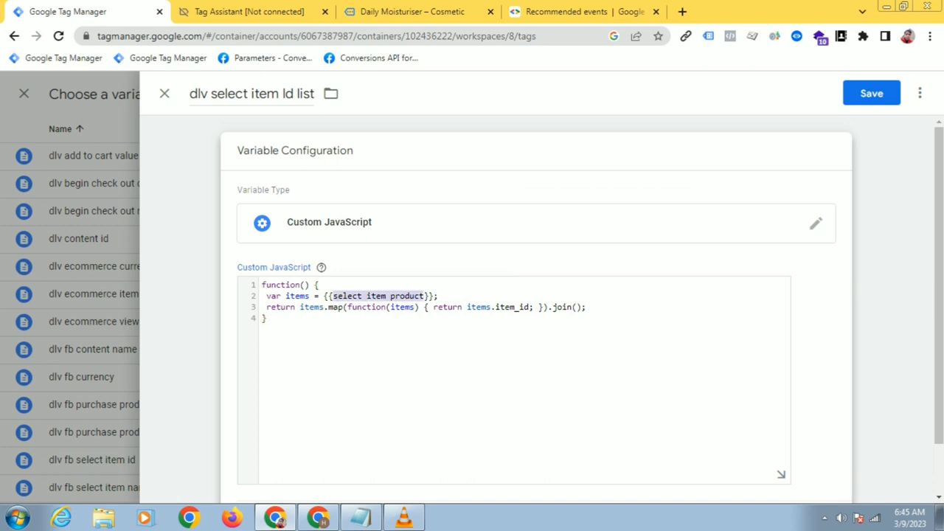
left_click(387, 295)
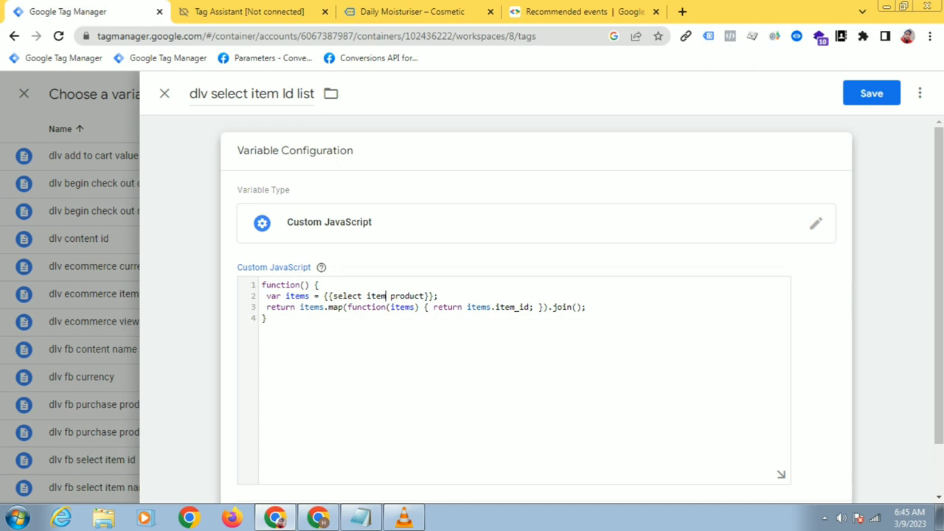
left_click_drag(409, 296, 389, 306)
left_click(386, 296)
left_click_drag(496, 306, 528, 316)
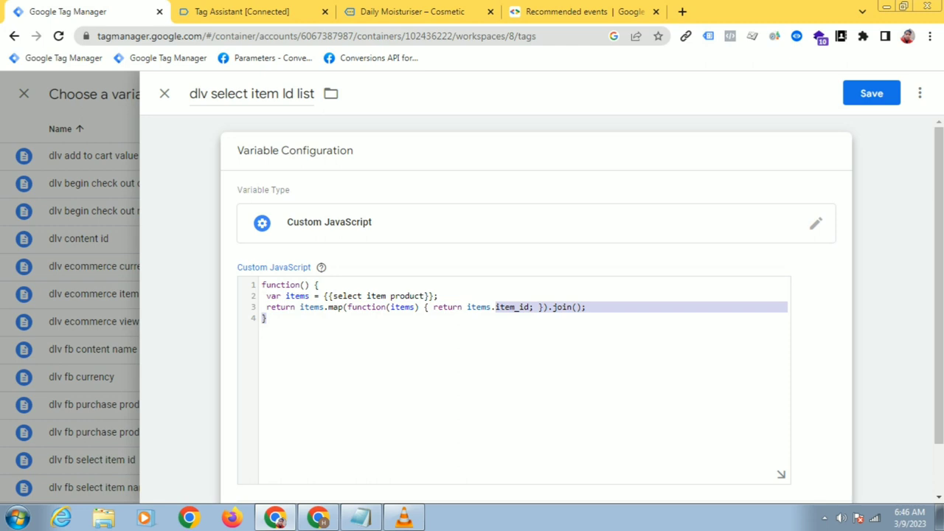
left_click(524, 309)
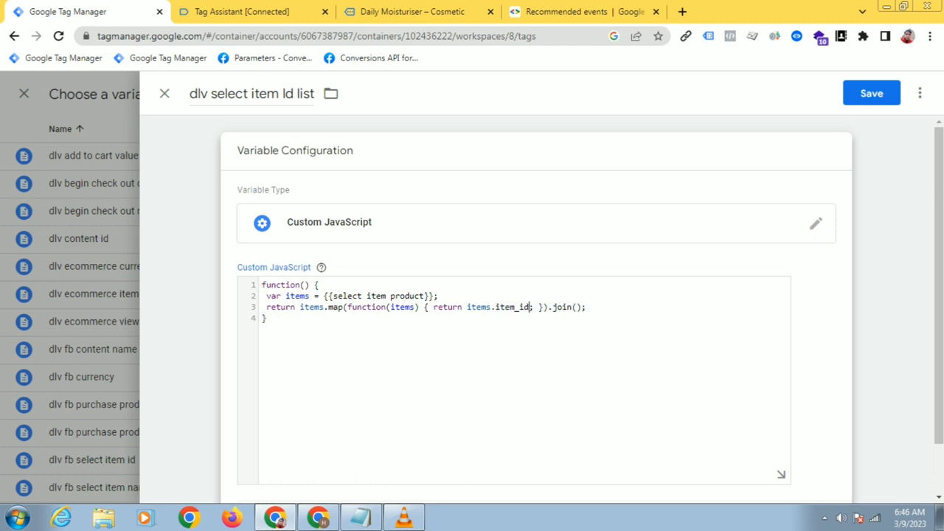
key("ctrl+a")
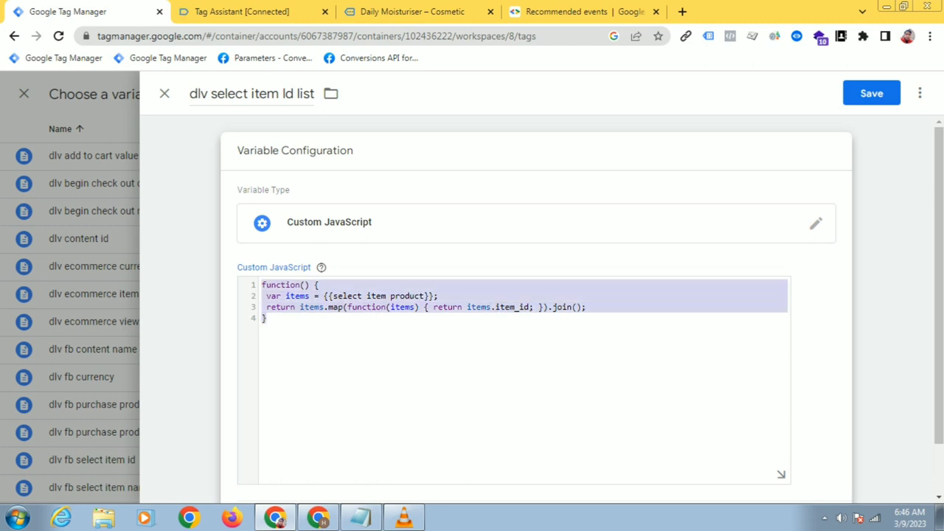
left_click(496, 308)
left_click_drag(496, 307, 525, 307)
left_click(266, 318)
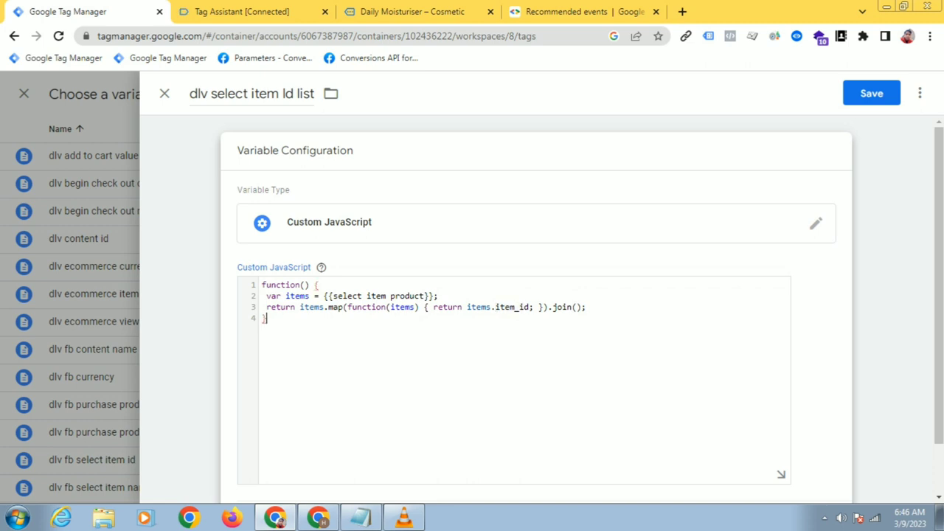
left_click(871, 93)
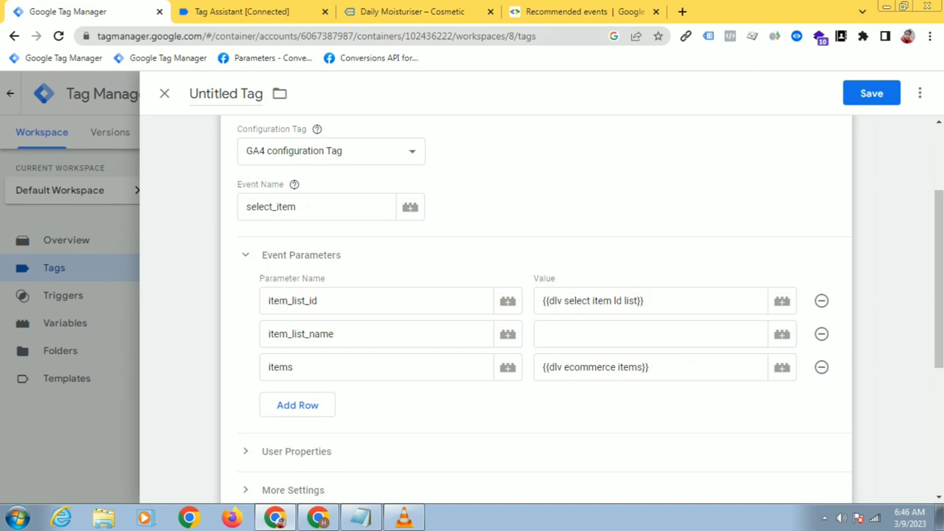
Step: Switch to Tag Assistant and copy the item_name key of the first product in the items array
left_click(242, 12)
left_click(274, 232)
double_click(275, 232)
right_click(280, 232)
left_click(302, 241)
double_click(276, 243)
right_click(282, 242)
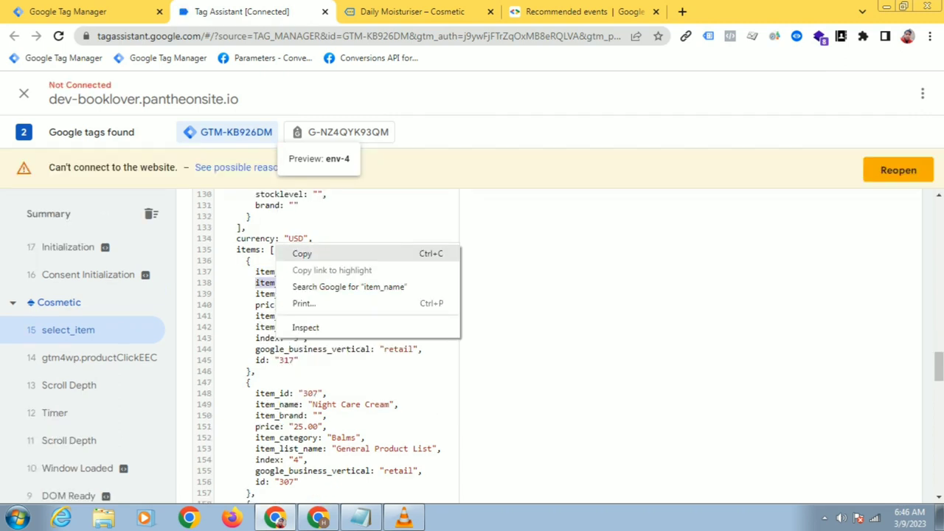
left_click(299, 253)
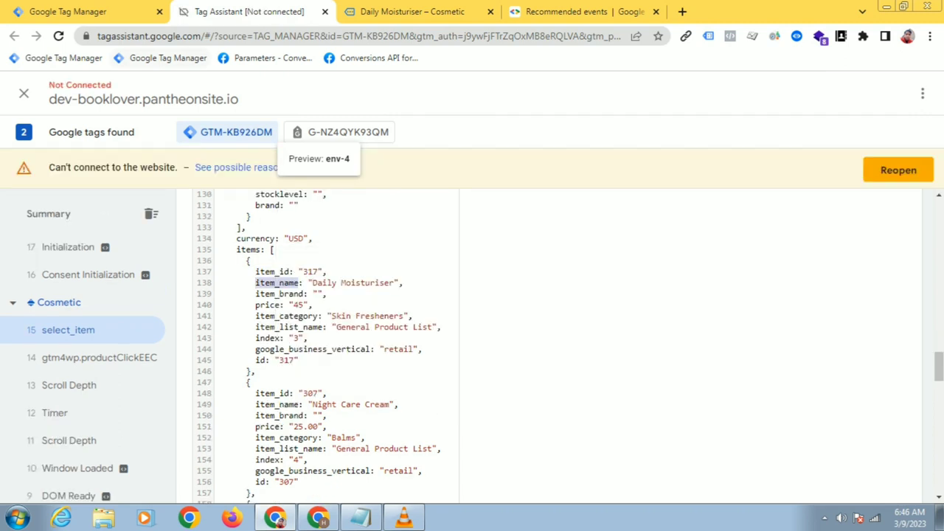
Step: Switch to the Notepad script and replace item_id with the copied item_name key in the return line
left_click(361, 518)
left_click(705, 334)
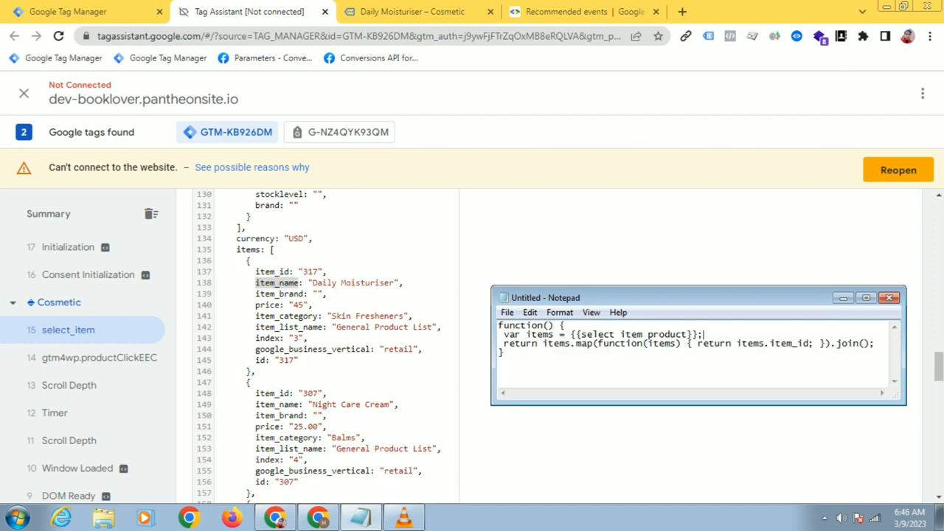
left_click_drag(769, 343, 811, 344)
right_click(800, 343)
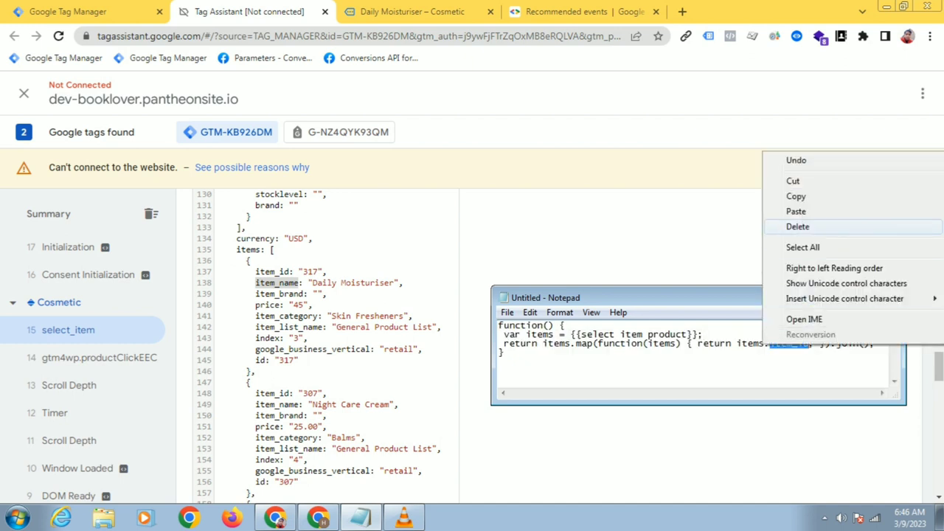
left_click(796, 211)
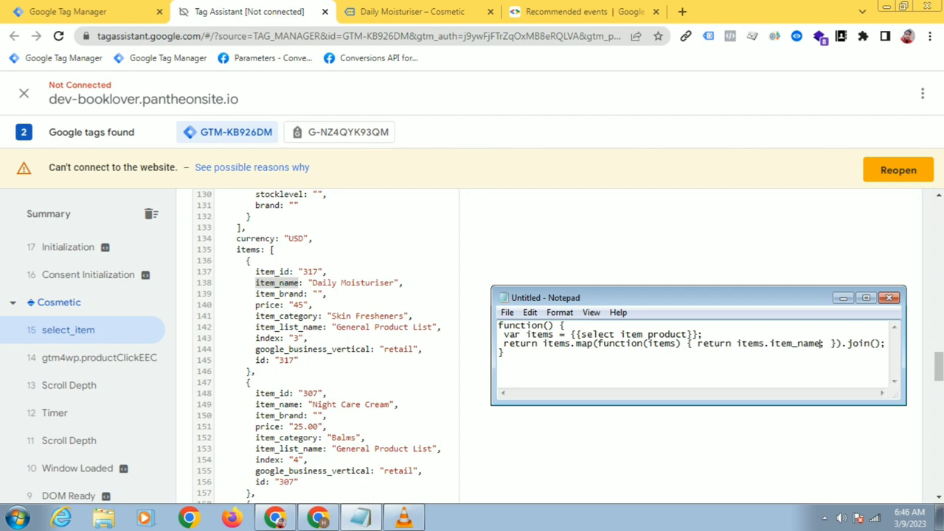
Step: Copy the whole updated Notepad script and return to Tag Manager
key("ctrl+a")
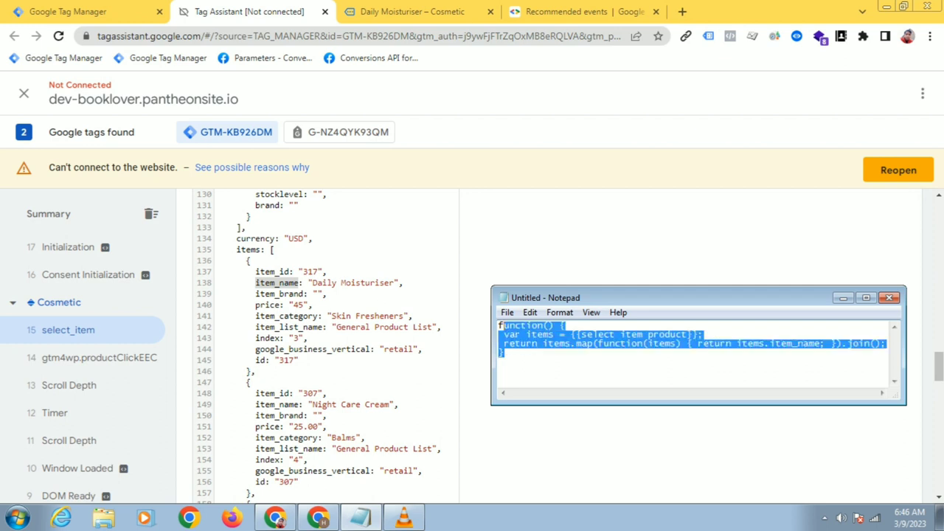
right_click(534, 336)
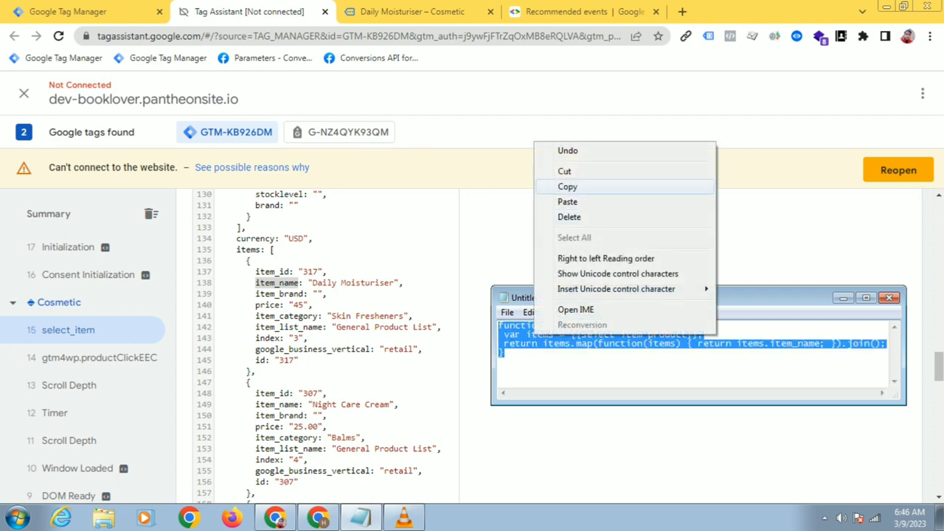
left_click(567, 187)
left_click(67, 11)
Step: Create a new variable for the item_list_name value and name it "dlv select item name list"
left_click(650, 334)
left_click(782, 334)
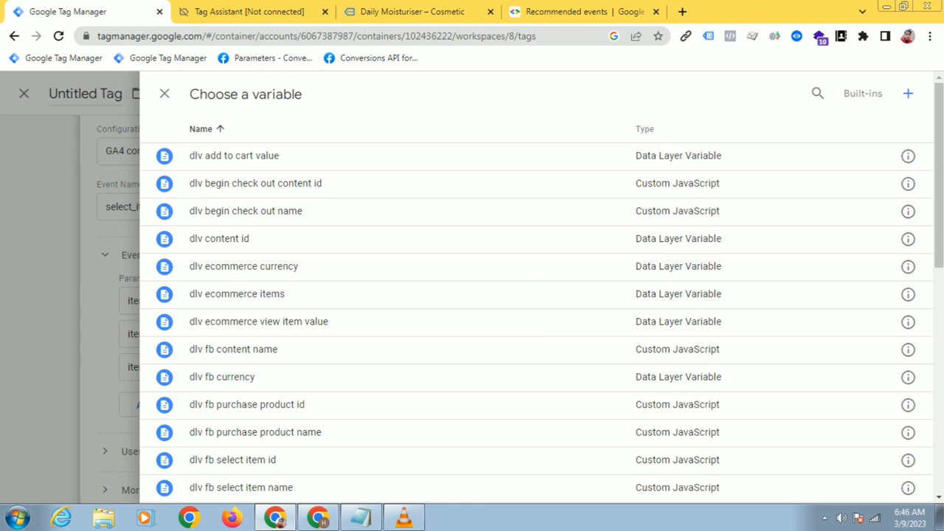
left_click(908, 94)
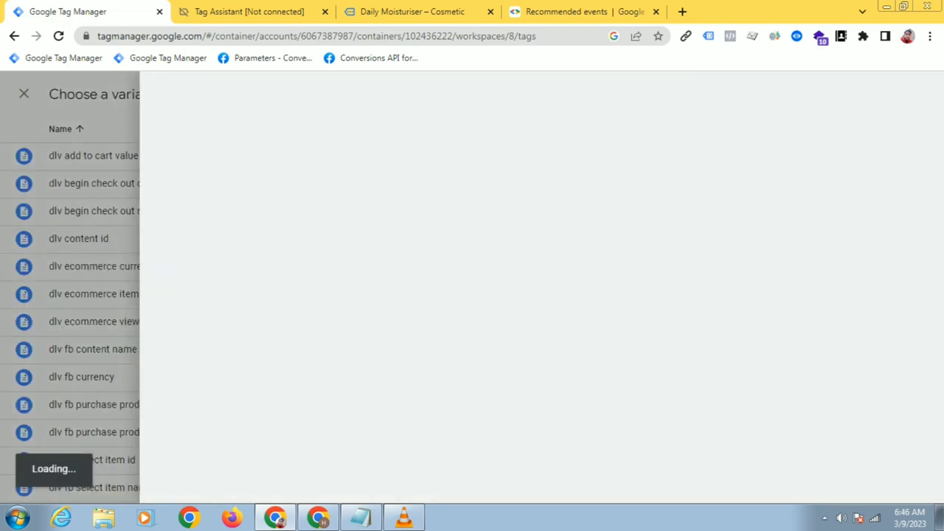
left_click(229, 94)
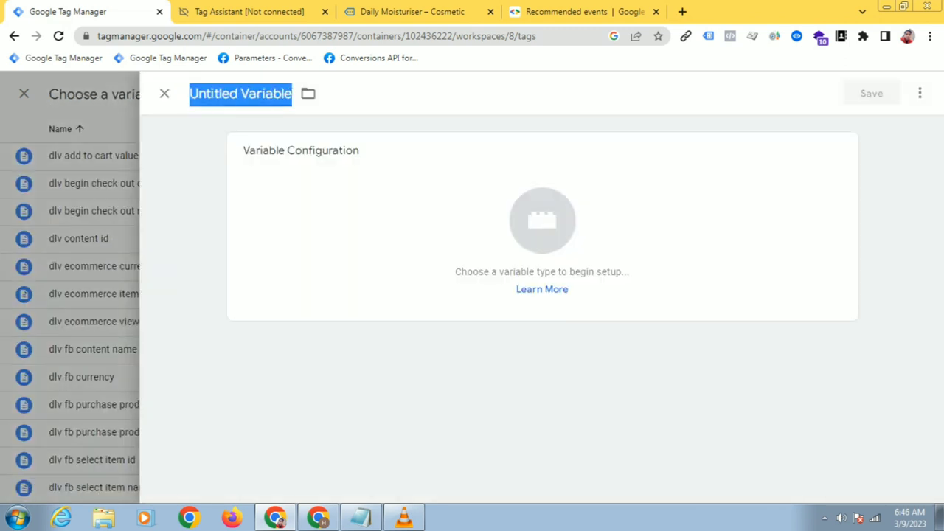
type("dl")
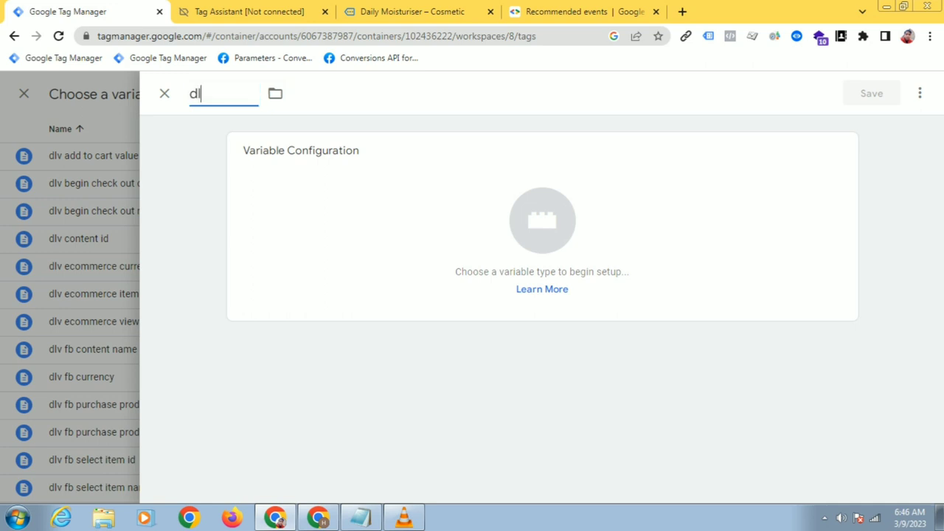
type("v sele")
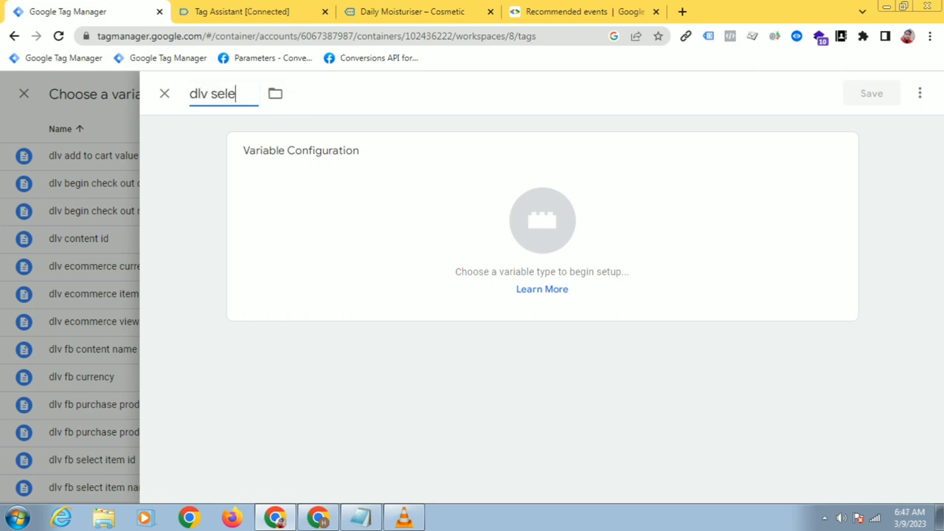
type("ct item")
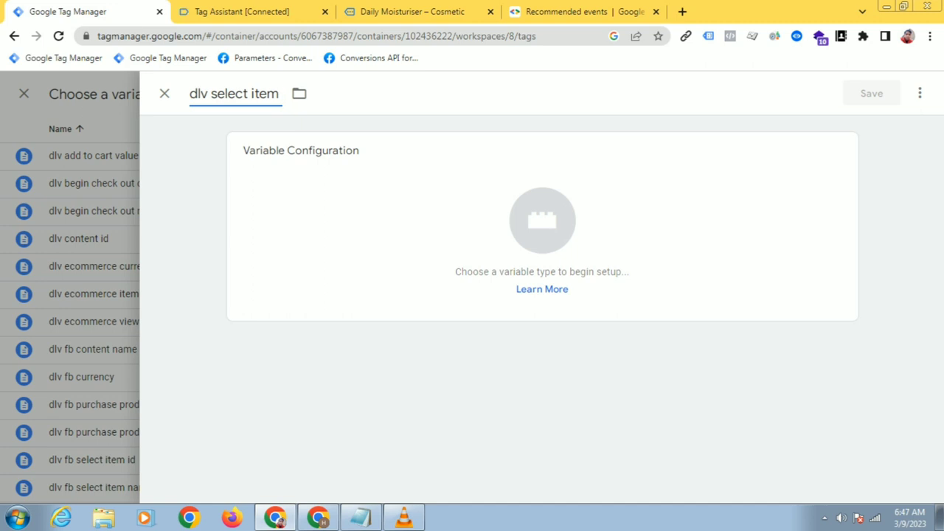
type(" nam")
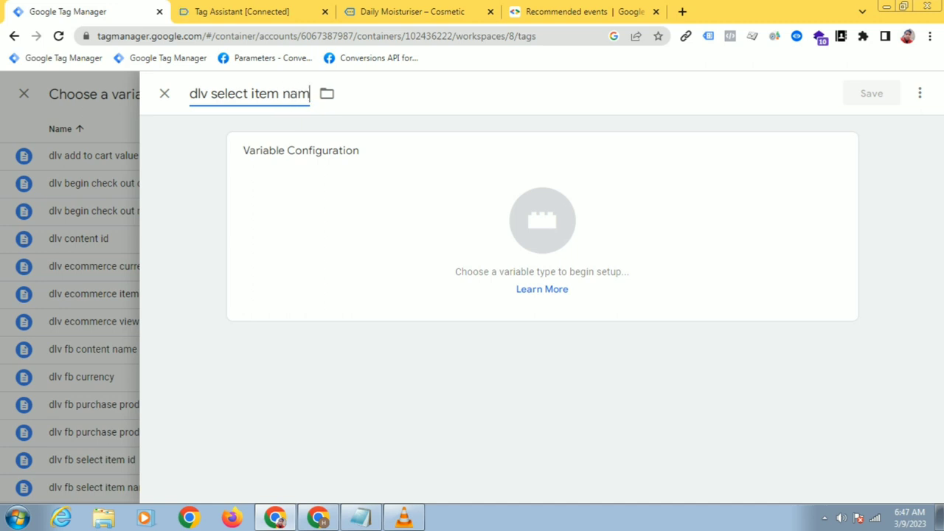
type("e list")
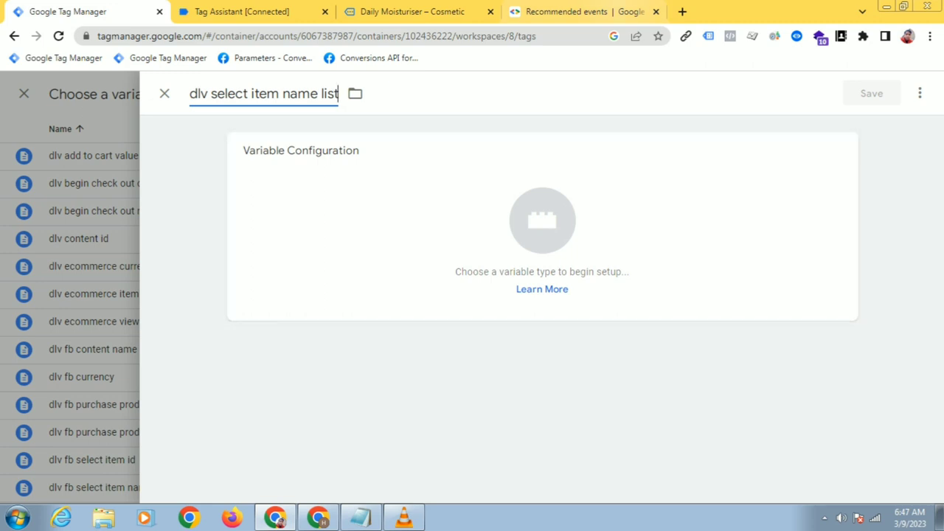
Step: Check the item_list_name parameter in the GA4 events reference and set the new variable's type to Custom JavaScript
left_click(614, 12)
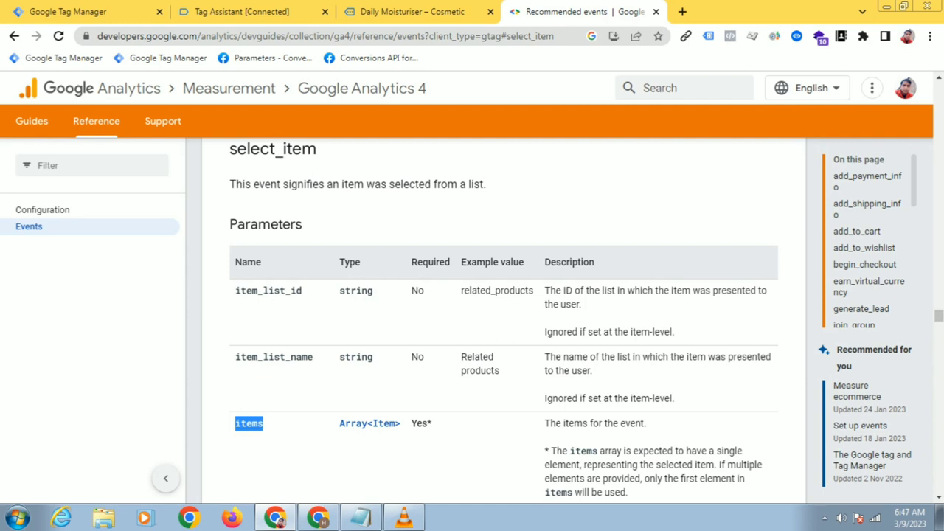
left_click(73, 11)
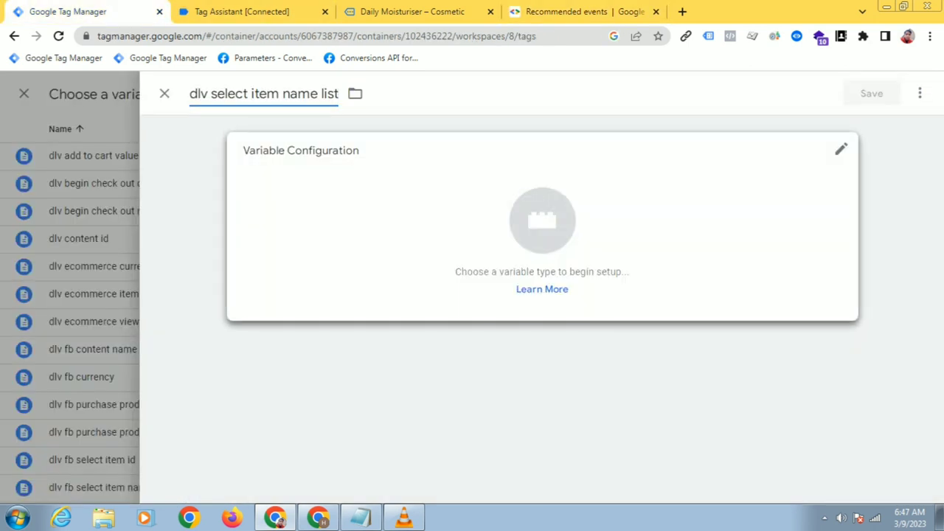
left_click(544, 258)
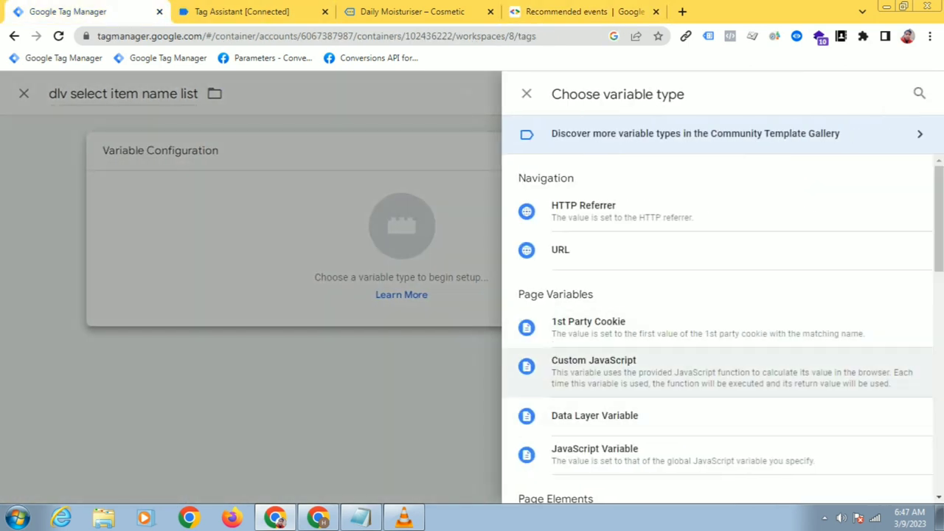
left_click(593, 369)
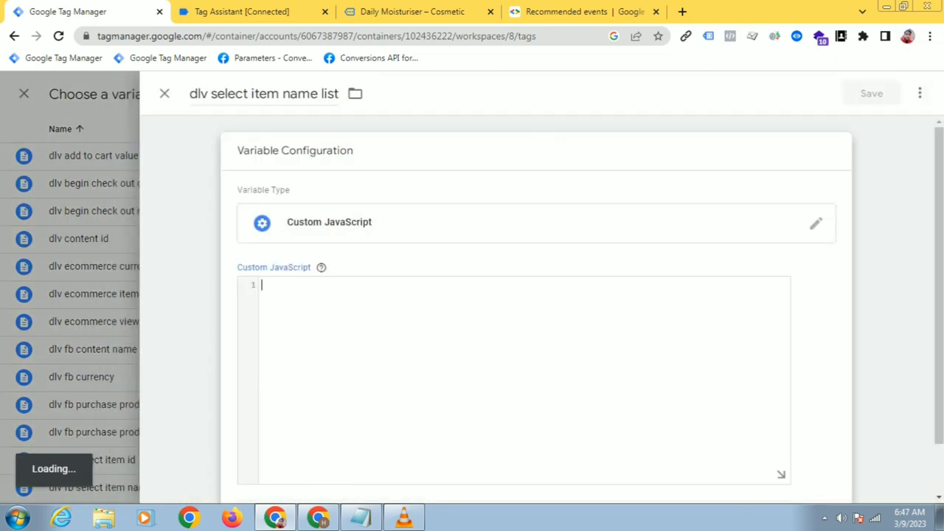
Step: Paste the item_name script into the variable's Custom JavaScript code and check its item_name and select item product references
right_click(291, 287)
left_click(324, 371)
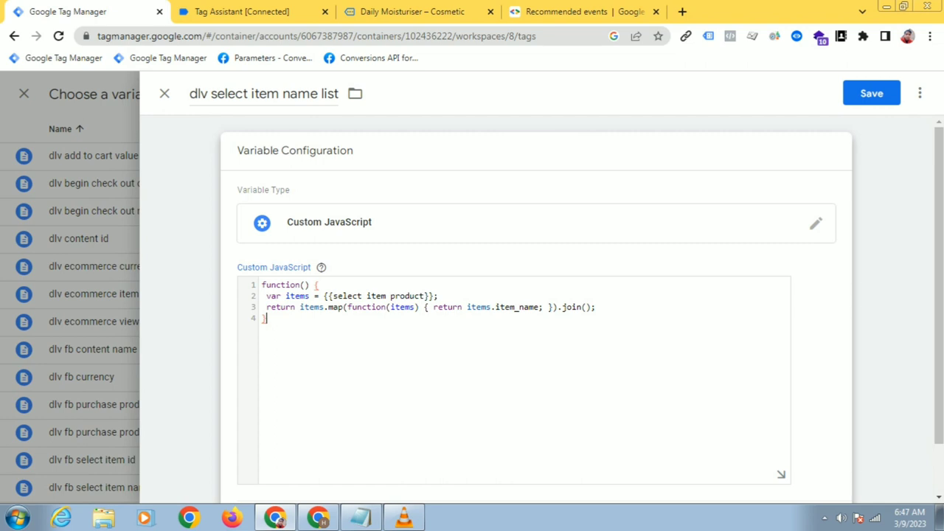
left_click_drag(495, 307, 537, 307)
left_click(267, 319)
left_click_drag(333, 295, 424, 296)
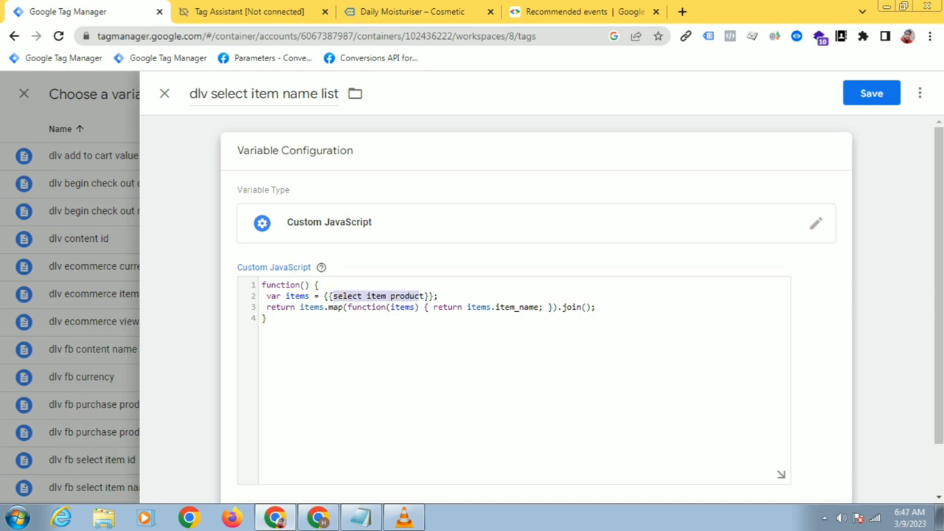
left_click(385, 296)
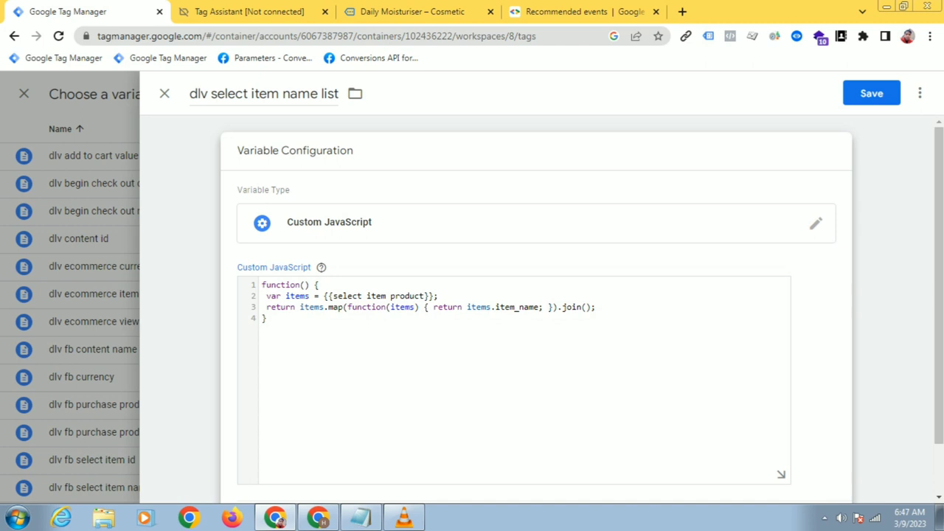
Step: Check the select item product and item_name references in the item_list_name script and save the variable
left_click_drag(424, 295, 334, 296)
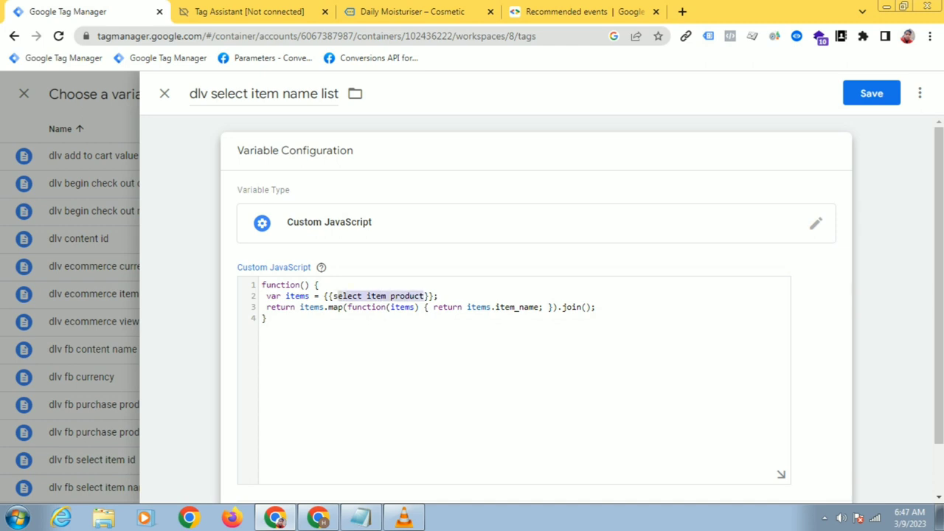
left_click(267, 317)
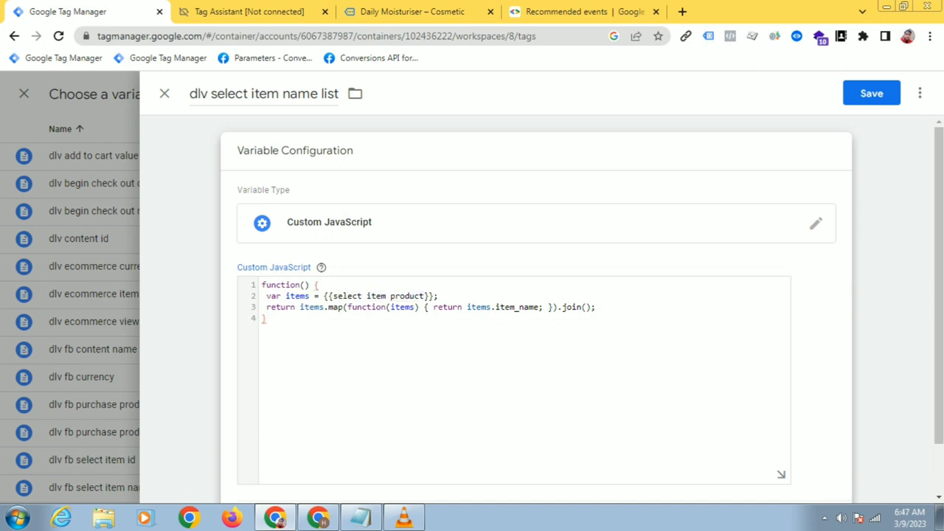
left_click_drag(267, 318, 261, 285)
left_click(376, 296)
left_click_drag(495, 307, 538, 307)
left_click(267, 318)
left_click(871, 93)
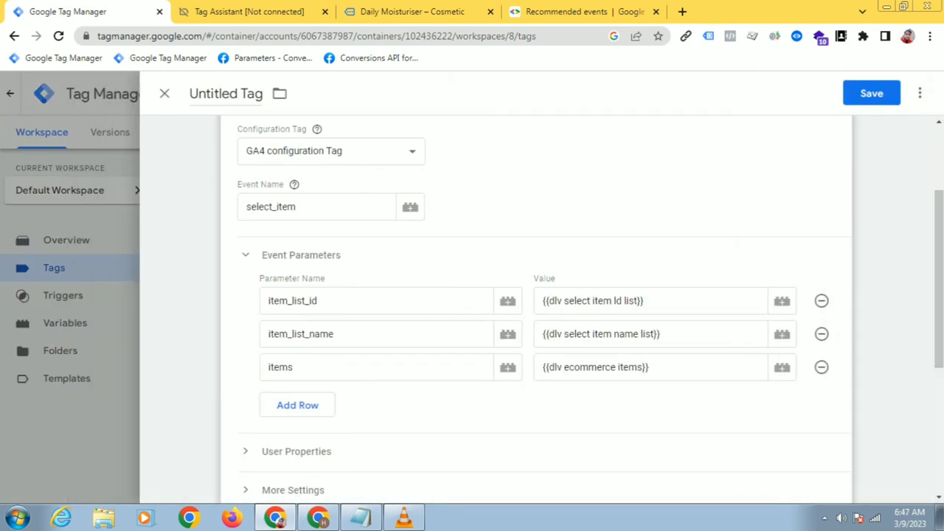
Step: Rename the untitled GA4 event tag to "ga4 select itemTag"
double_click(221, 93)
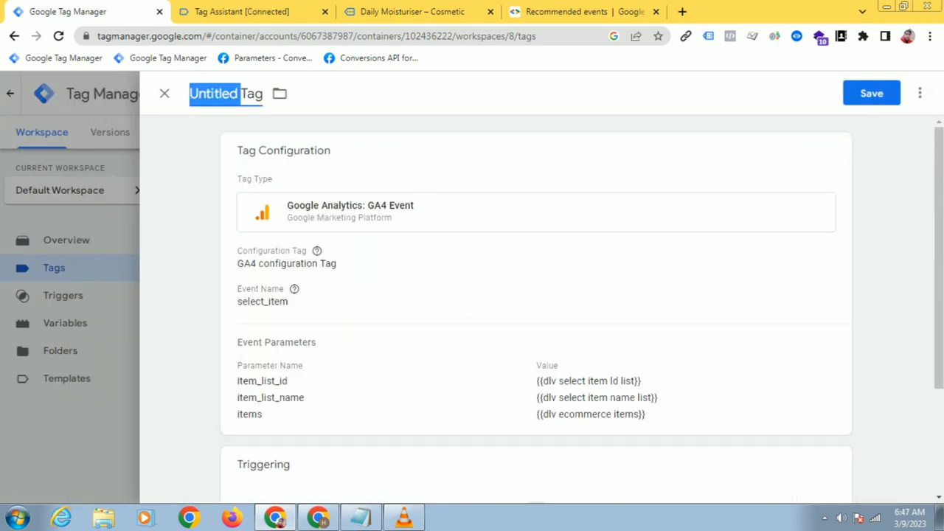
type("ga4")
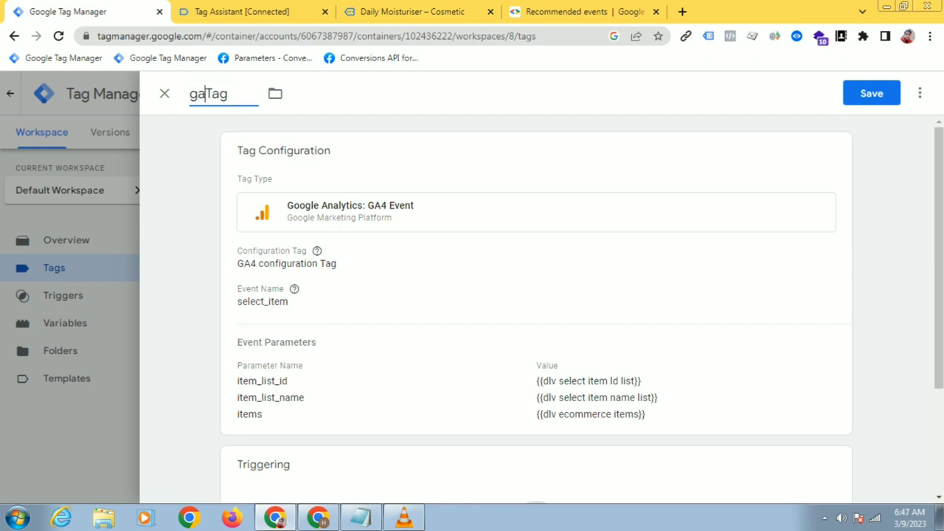
type(" selec")
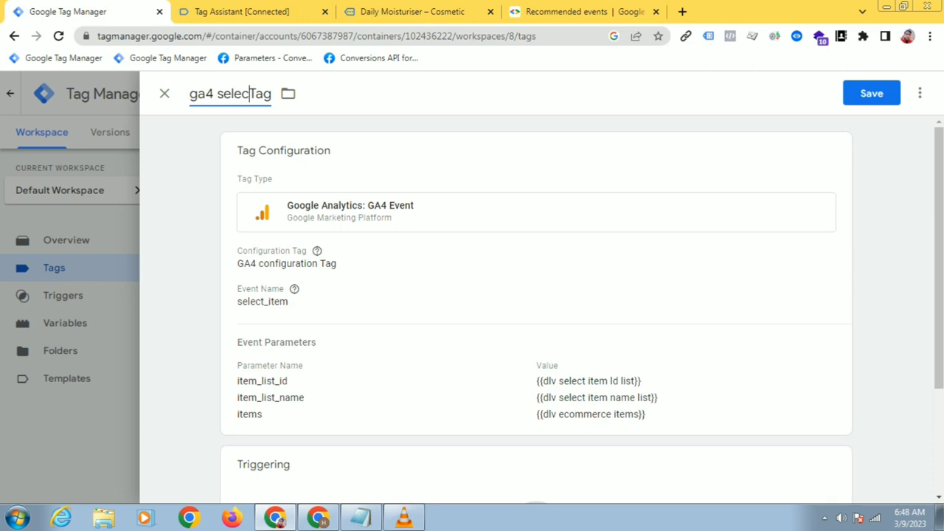
type("t i")
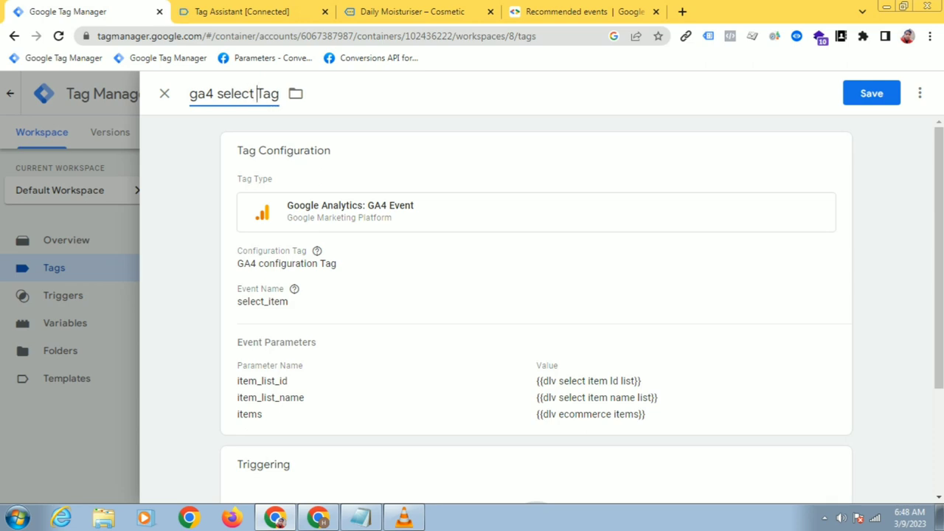
type("tem")
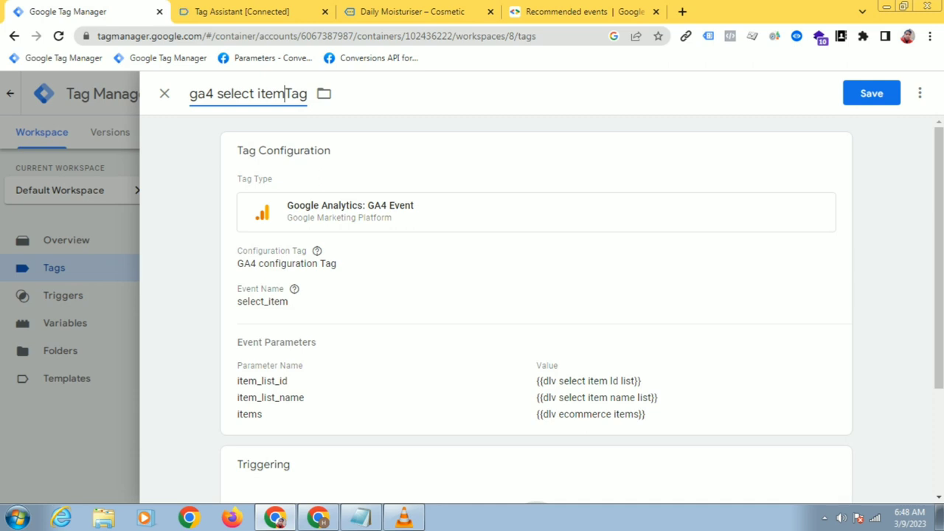
Step: Assign the "GA4 - select item Trigger" as the tag's firing trigger and save the tag
scroll(537, 339, "down", 3)
scroll(536, 339, "up", 3)
scroll(536, 339, "down", 3)
left_click(536, 376)
key("Return")
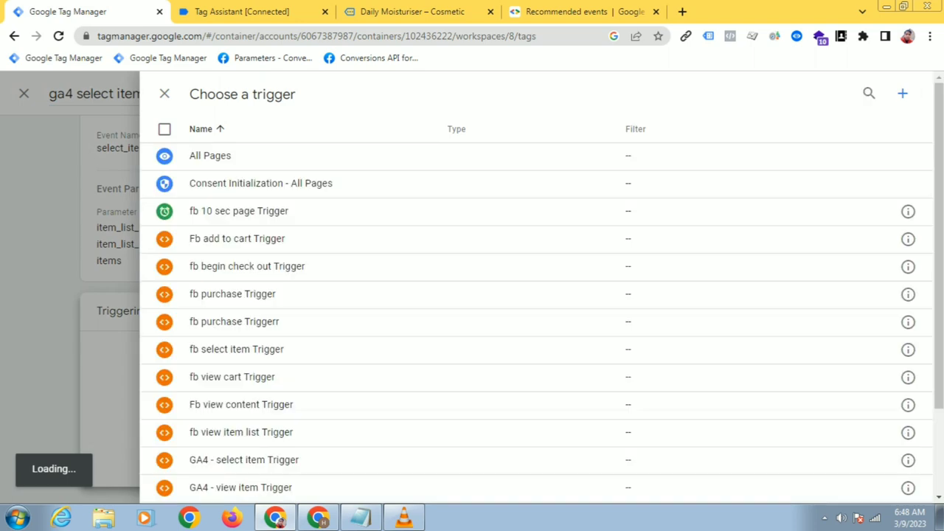
scroll(516, 349, "down", 2)
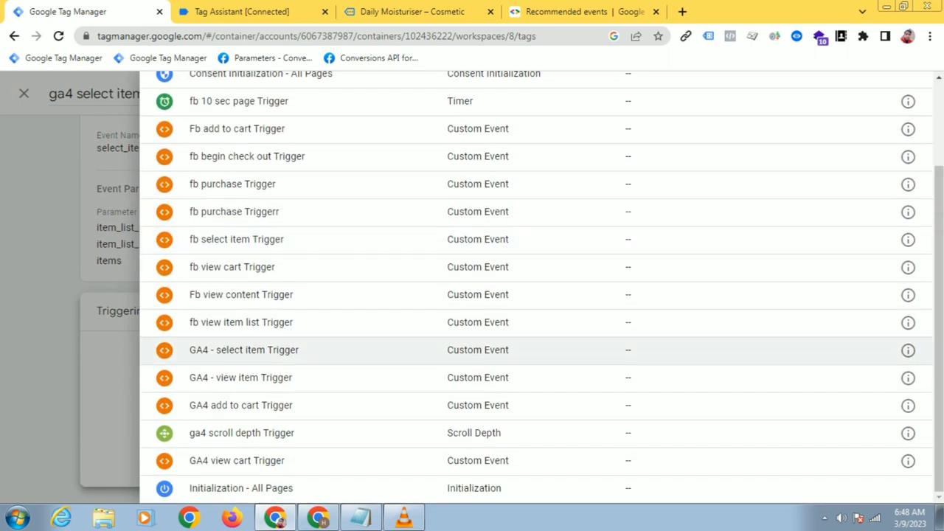
left_click(244, 350)
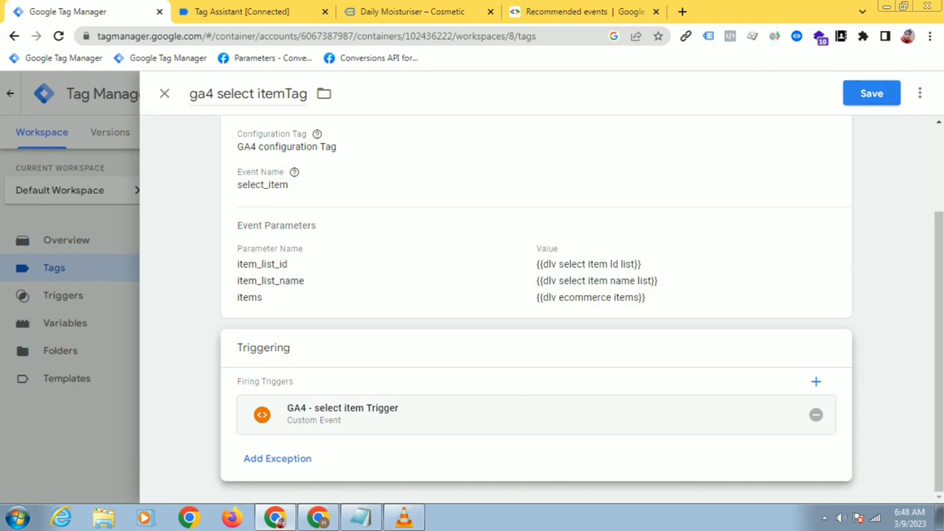
left_click(872, 94)
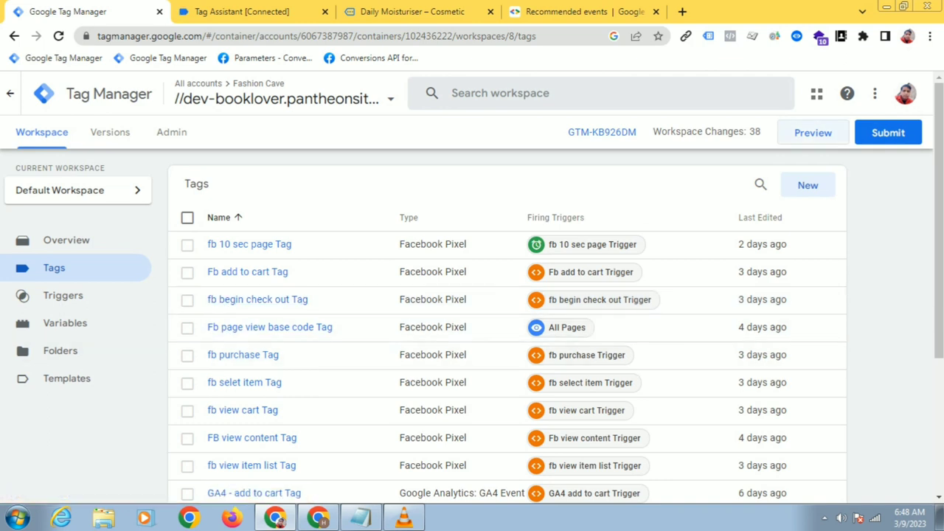
Step: Preview the container in Tag Assistant and search for google analytics in a new browser tab, replacing the Recommended events one
left_click(813, 133)
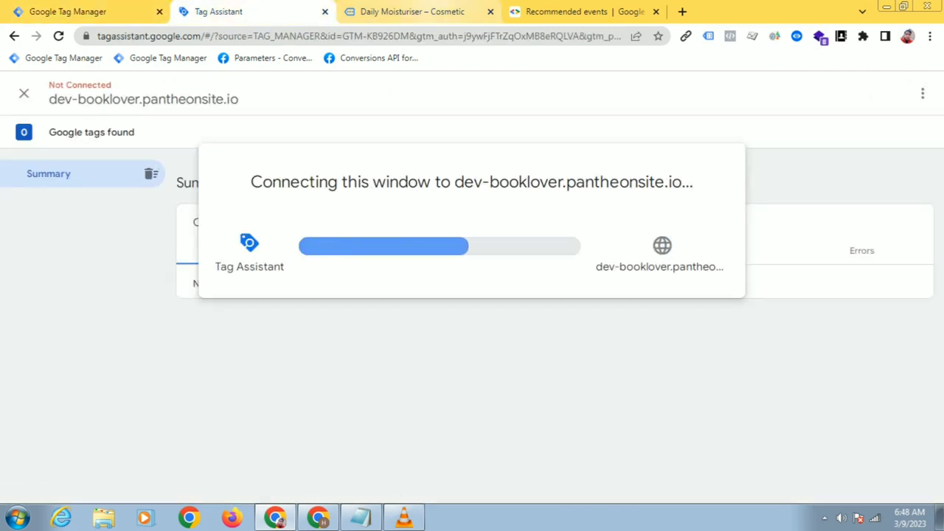
key("ctrl+t")
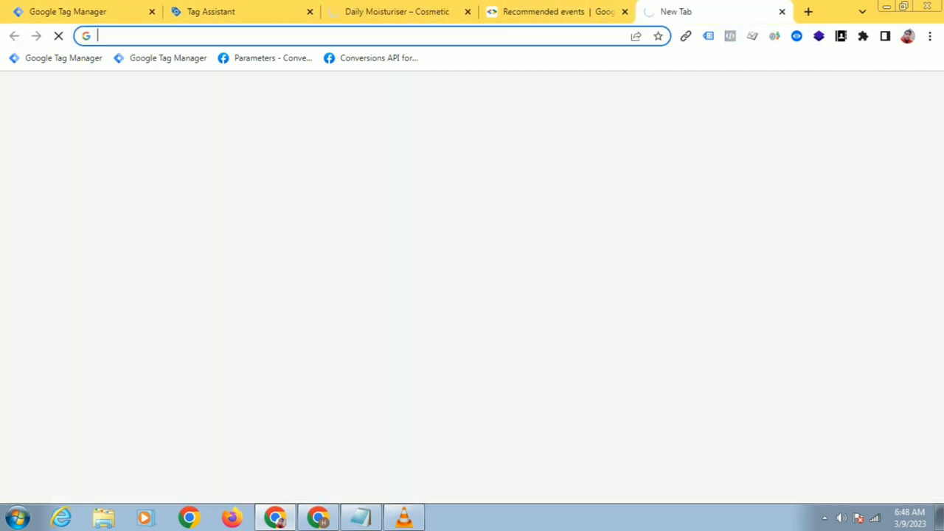
key("Down")
key("Return")
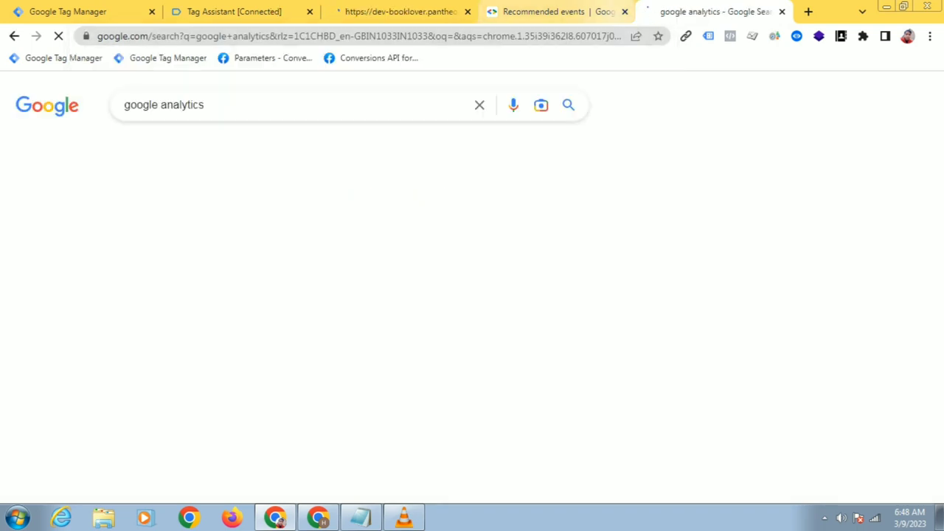
left_click(625, 11)
left_click(239, 11)
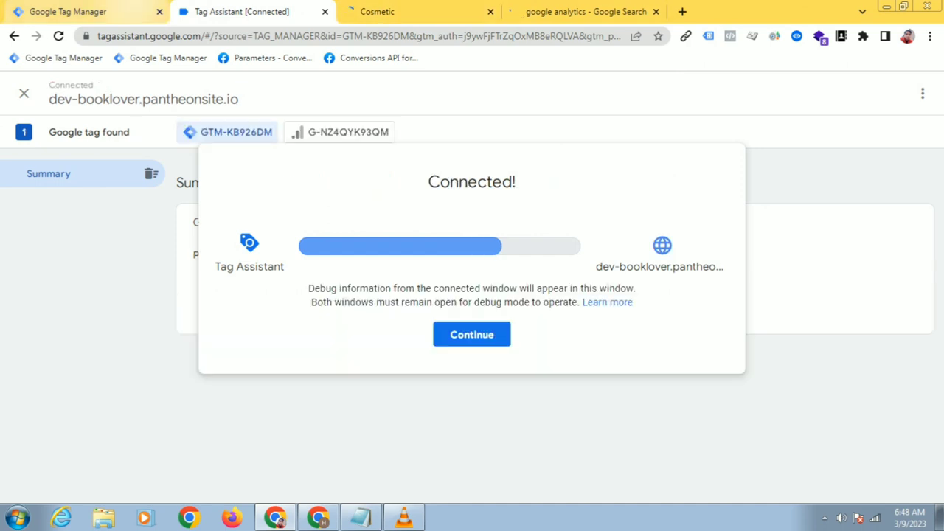
left_click(472, 335)
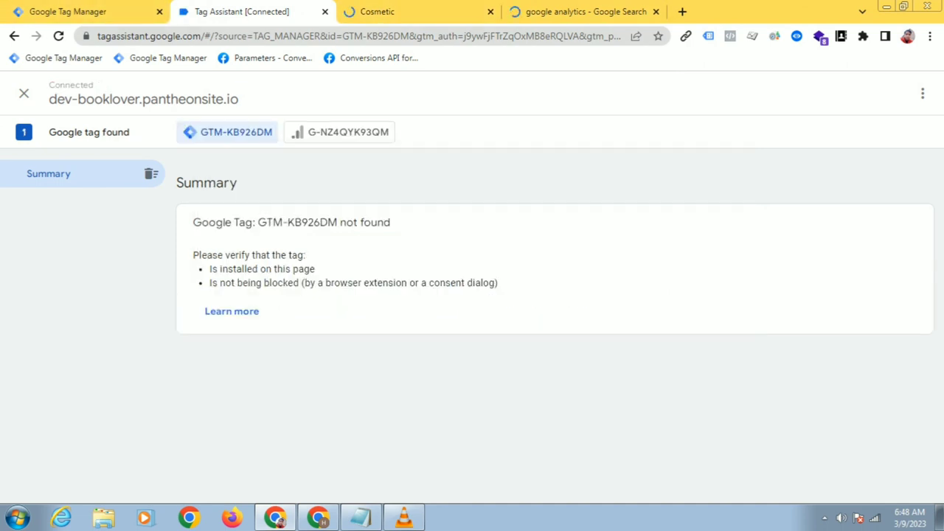
Step: Open Google Analytics from the search results while the previewed store page loads
left_click(104, 12)
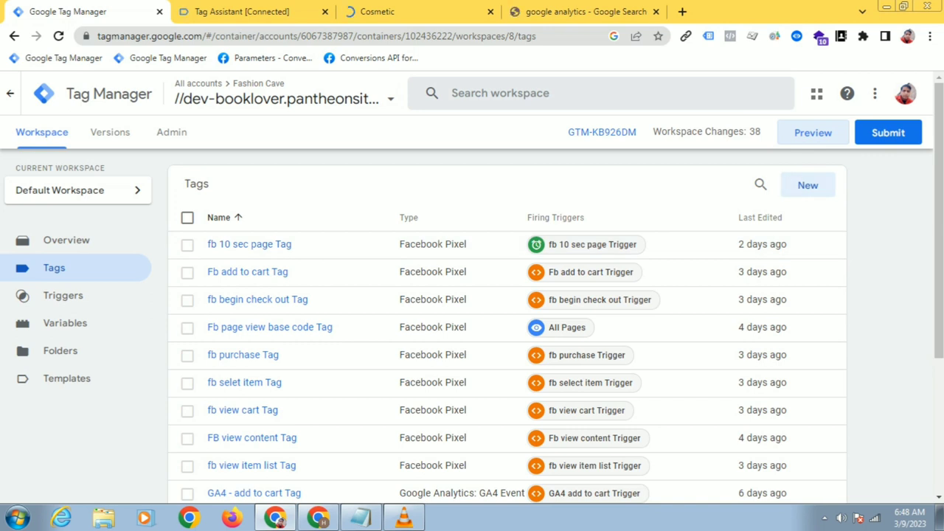
left_click(406, 11)
left_click(255, 12)
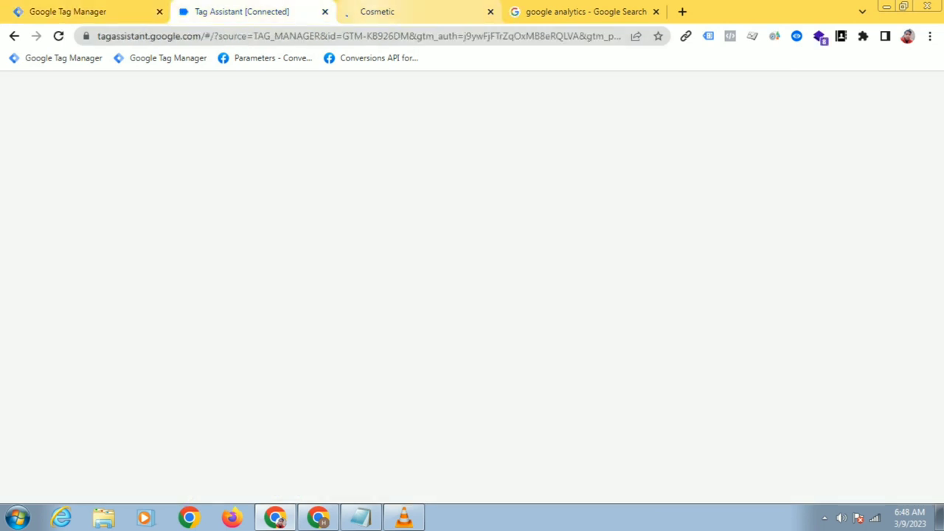
left_click(420, 12)
key("ctrl+4")
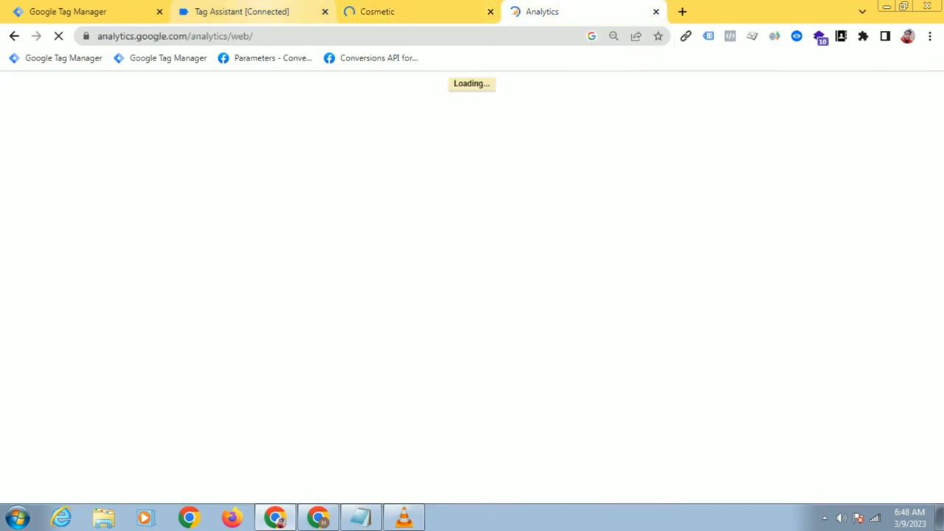
Step: Check the store's debug connection in Tag Assistant and open the Coco Body Oil product from the Cosmetic home page
left_click(250, 11)
left_click(412, 12)
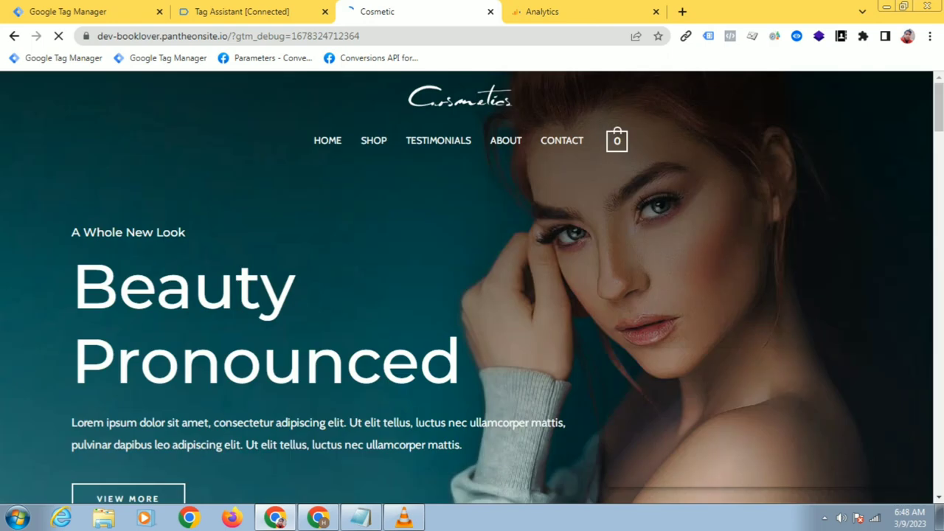
left_click(251, 12)
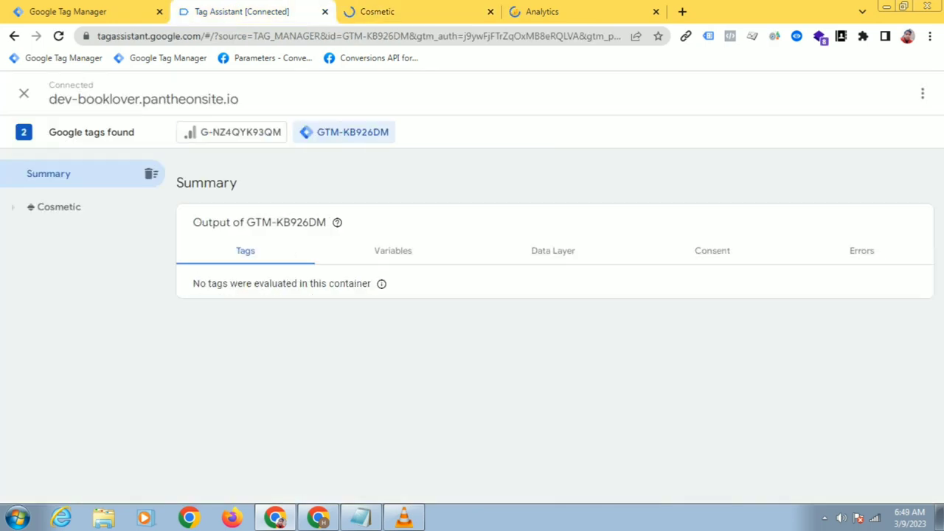
left_click(413, 12)
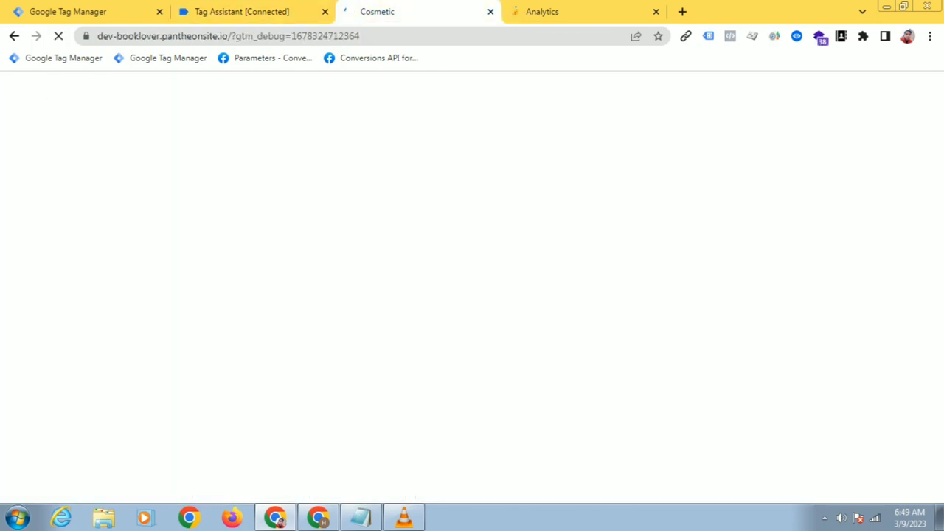
scroll(472, 288, "down", 5)
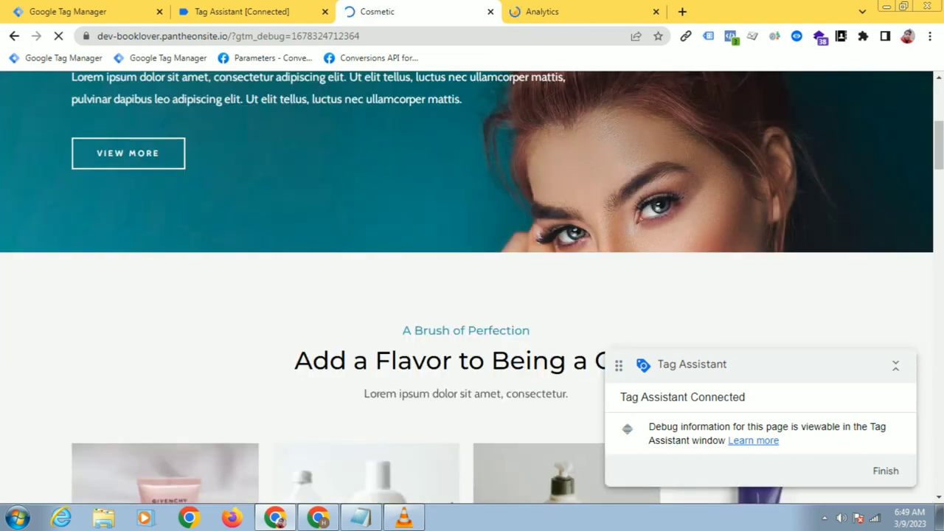
left_click(255, 11)
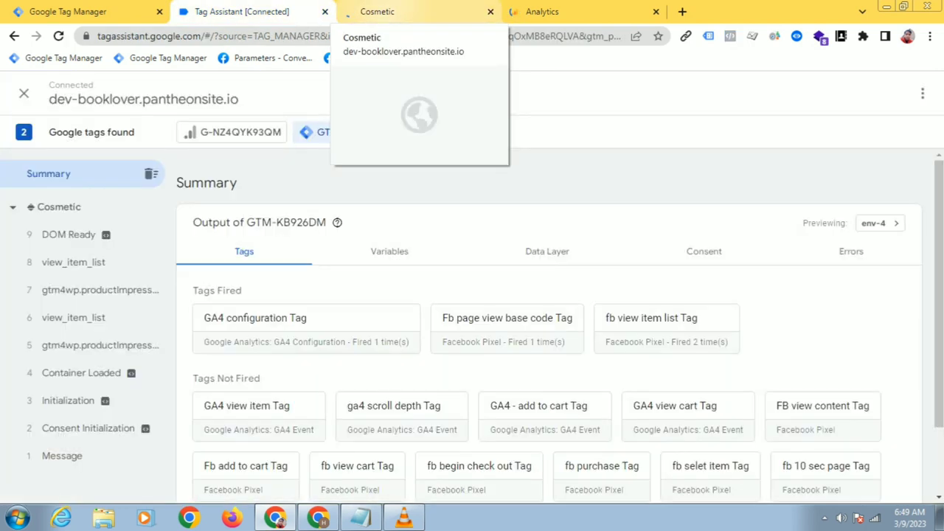
left_click(399, 11)
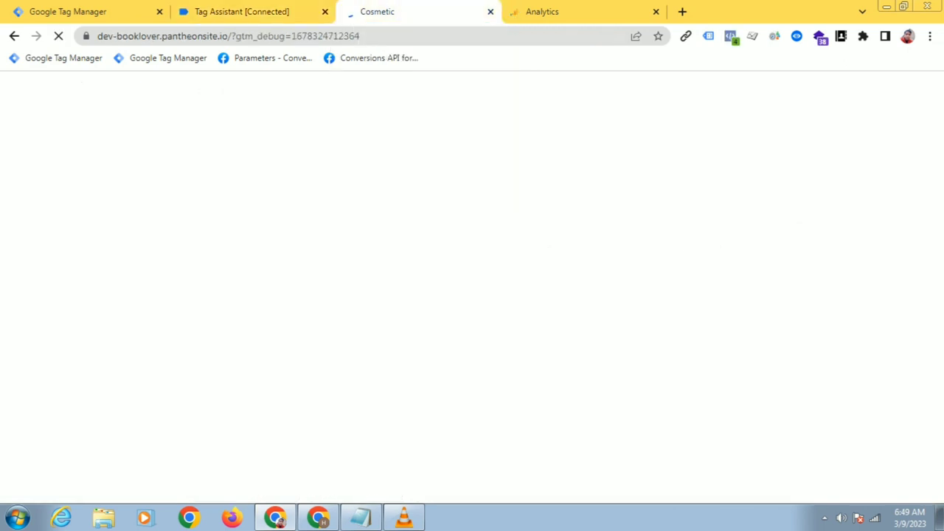
scroll(472, 295, "down", 2)
scroll(366, 295, "down", 1)
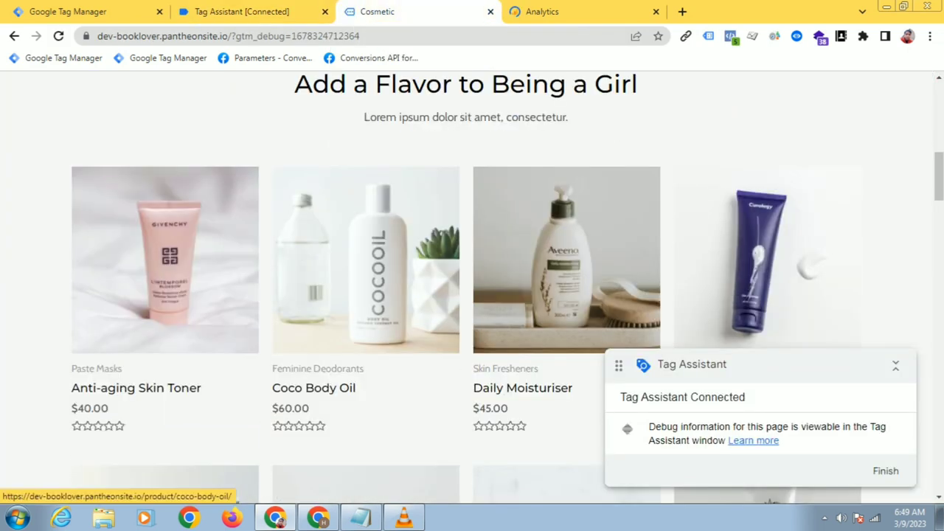
Step: Open the select_item event in Tag Assistant and check whether the GA4 select item tag fired
left_click(243, 11)
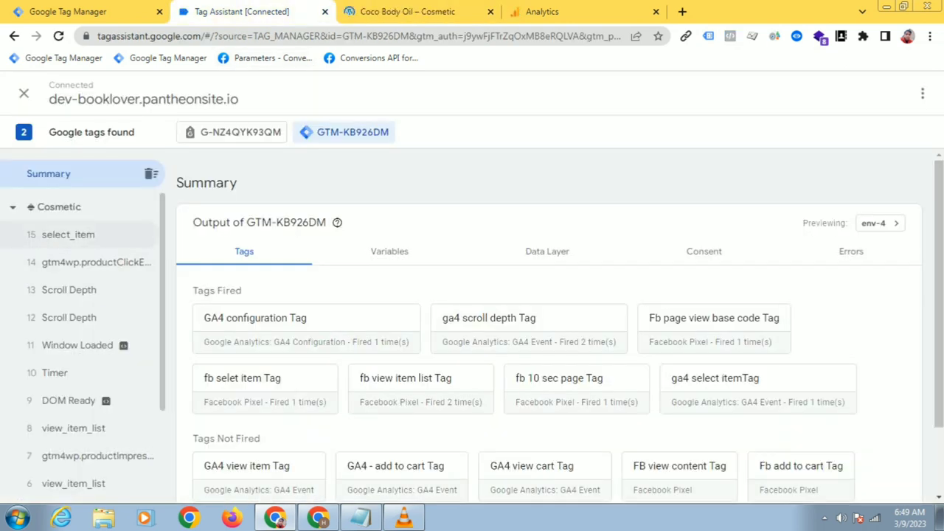
left_click(67, 234)
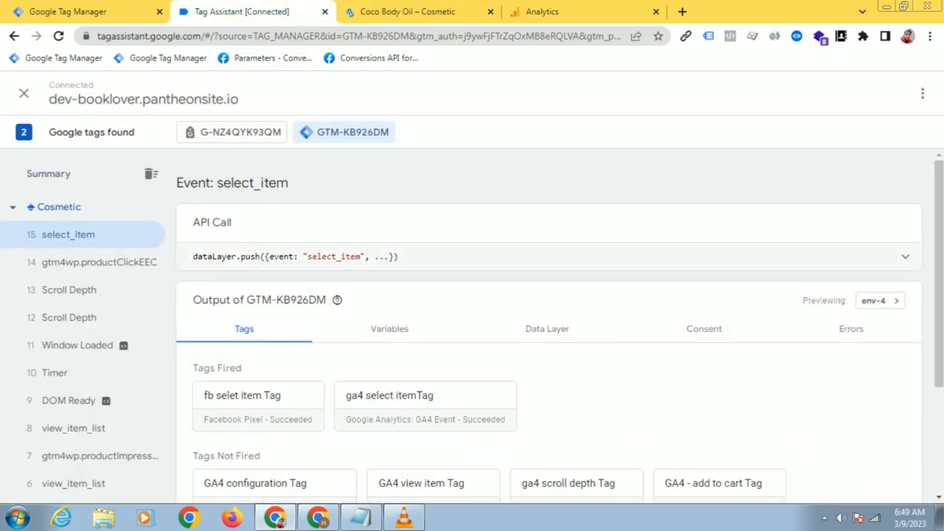
scroll(426, 339, "down", 1)
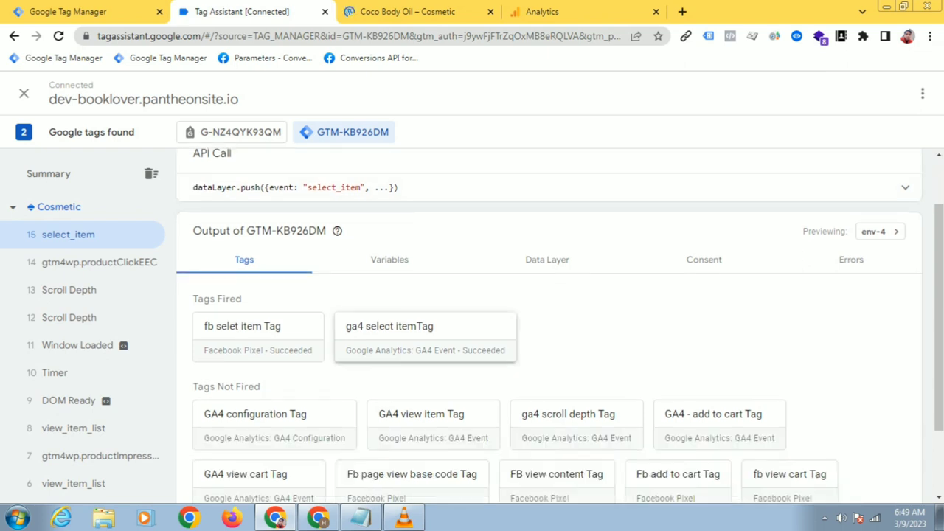
scroll(425, 340, "up", 1)
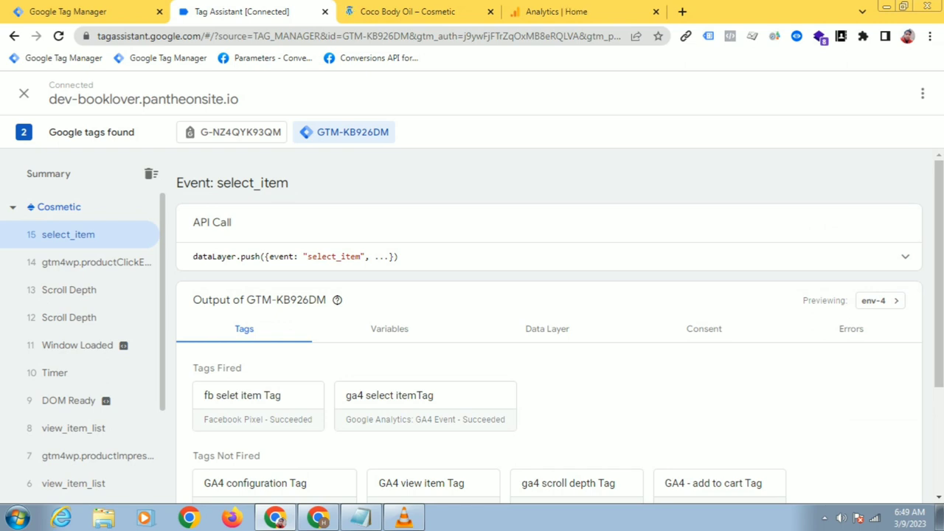
Step: Examine the variable values for the select_item event, focusing on the dlv ecommerce items array
left_click(390, 329)
scroll(390, 329, "down", 3)
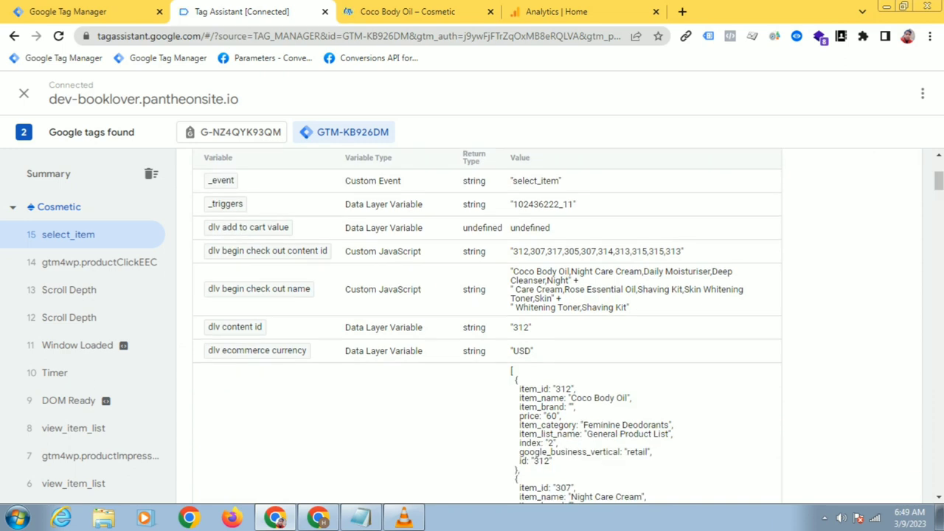
scroll(487, 325, "down", 8)
scroll(487, 325, "down", 1)
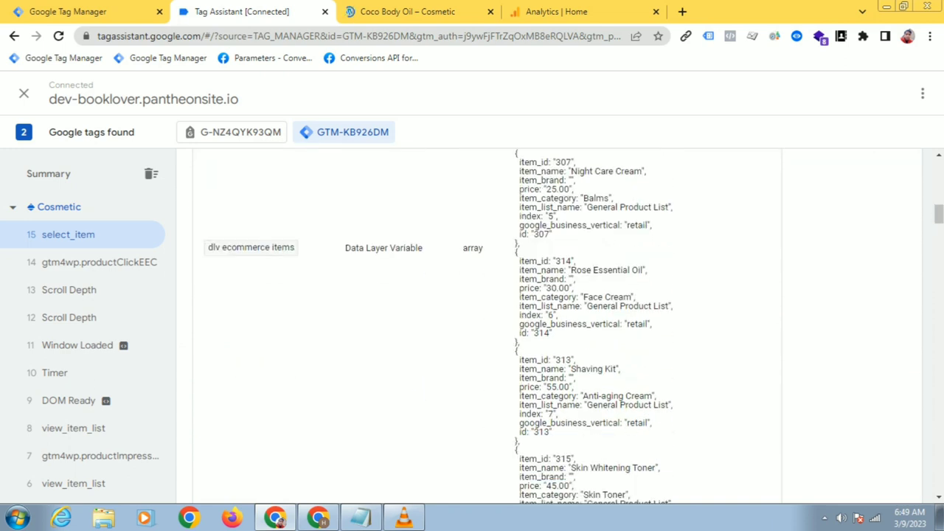
scroll(487, 324, "up", 6)
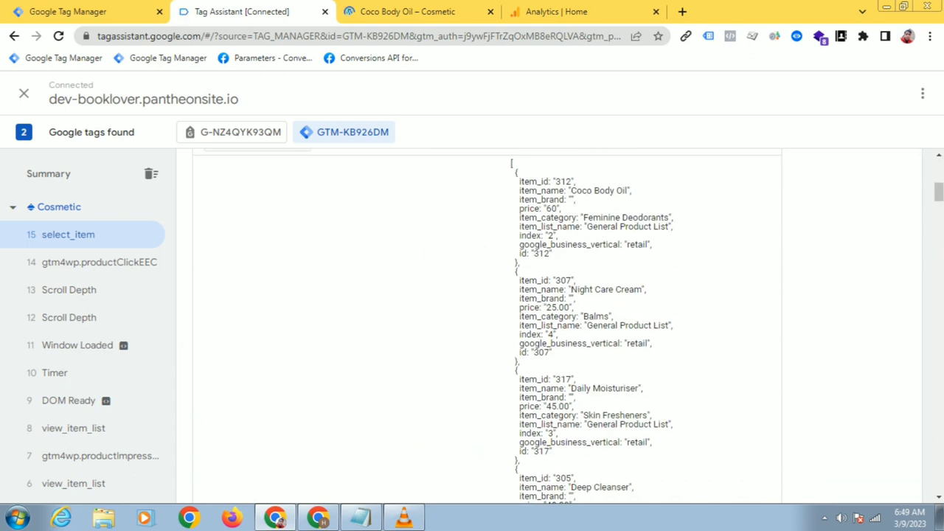
left_click_drag(510, 161, 561, 435)
Step: Examine the remaining select_item variable values in Tag Assistant, including dlv fb select item id and dlv fb select item name
left_click(556, 11)
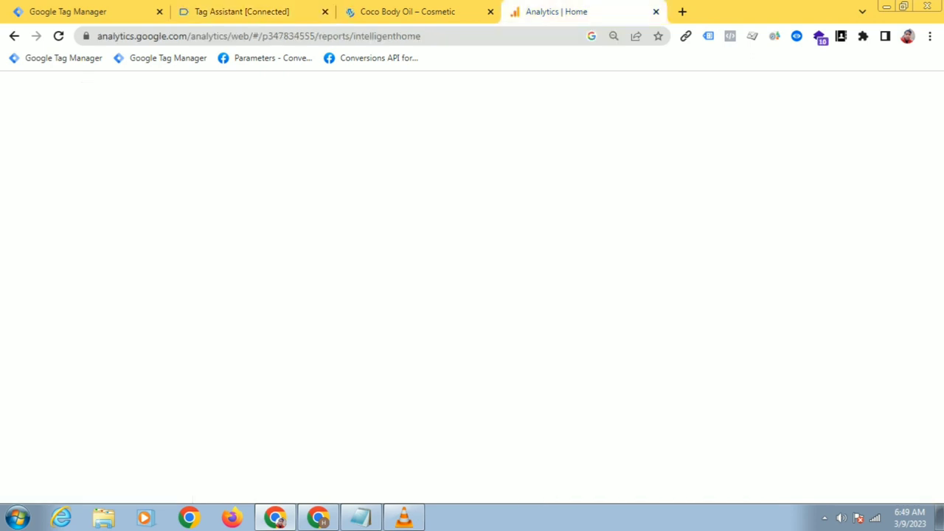
left_click(242, 12)
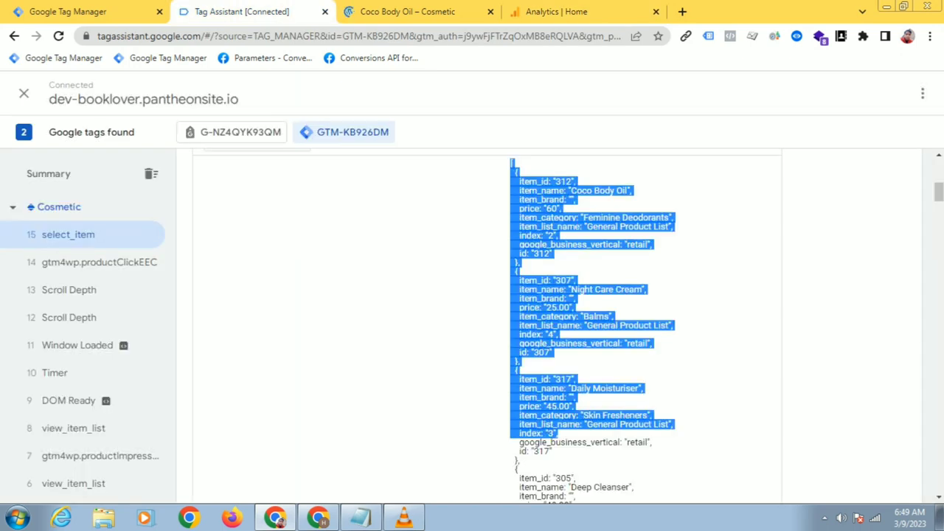
scroll(487, 325, "down", 10)
scroll(487, 325, "down", 5)
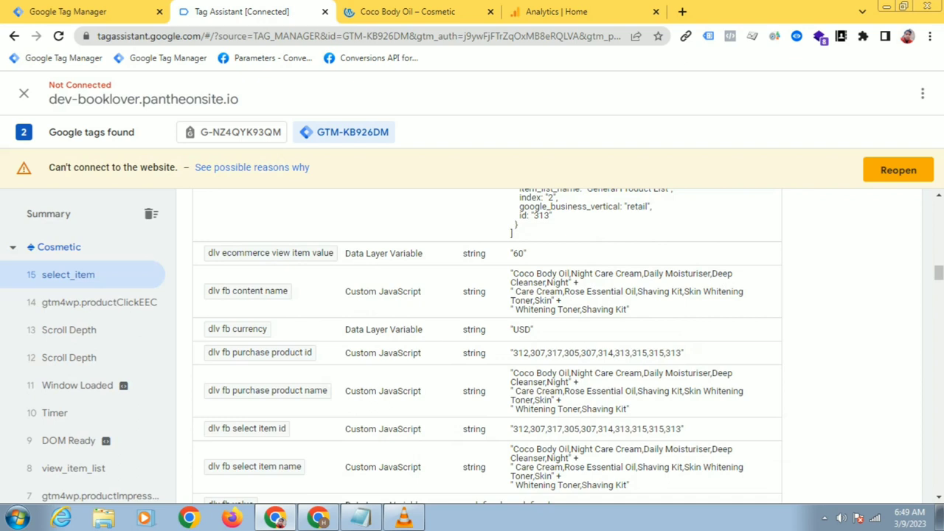
scroll(487, 324, "down", 1)
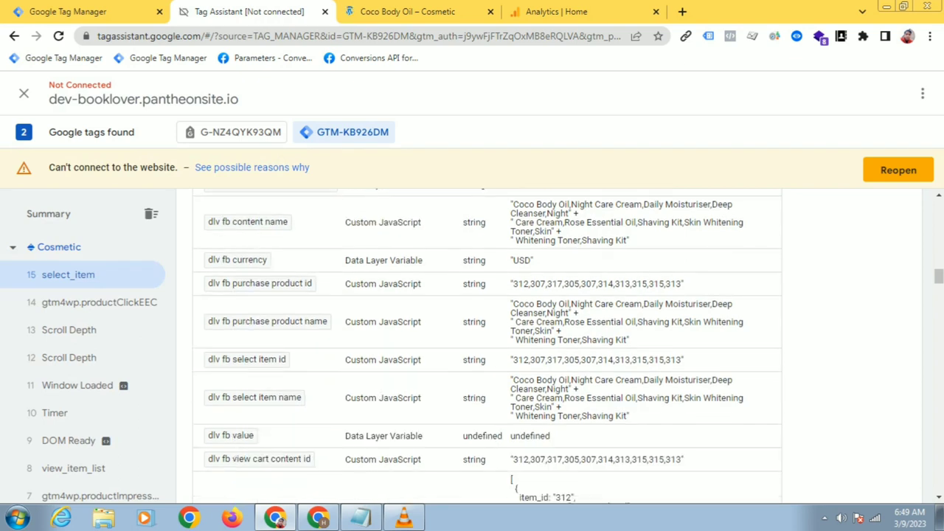
scroll(487, 324, "down", 1)
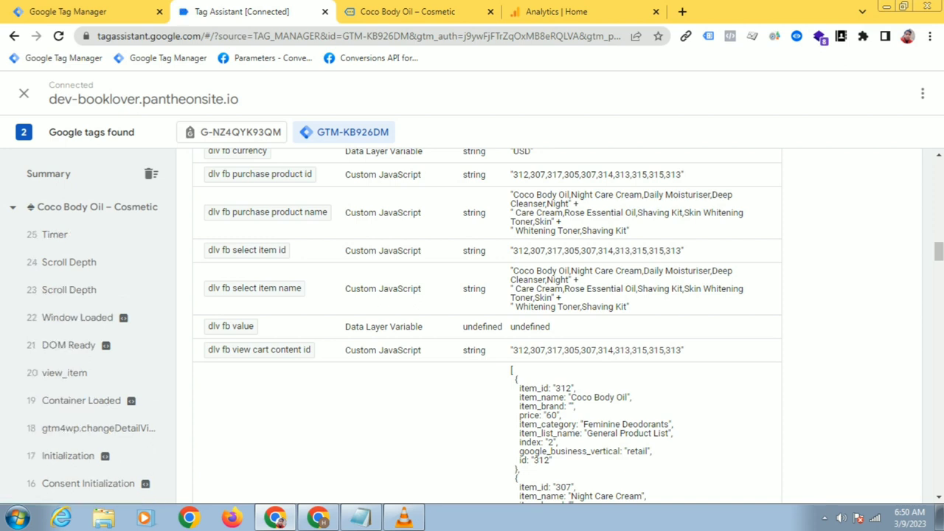
Step: Switch to Google Analytics and open the Cosmetic property in the Wordpress website account
left_click(557, 11)
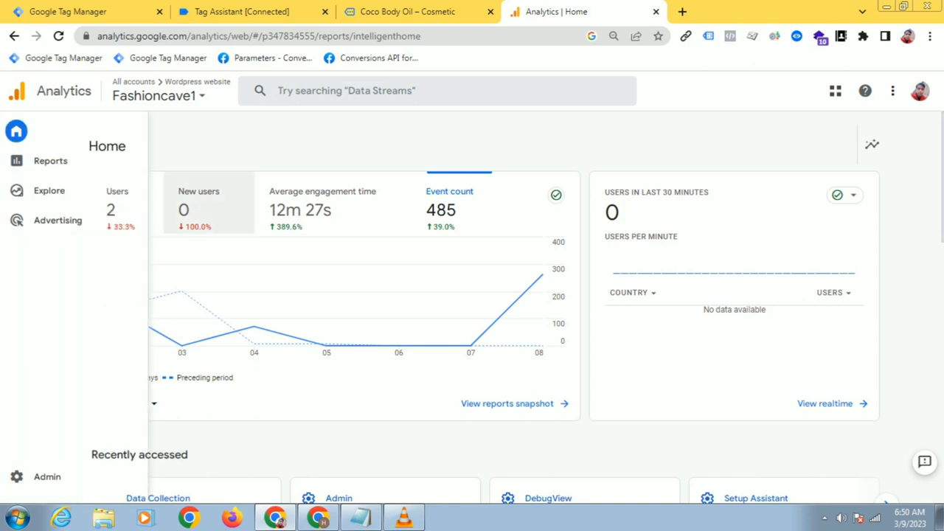
left_click(169, 92)
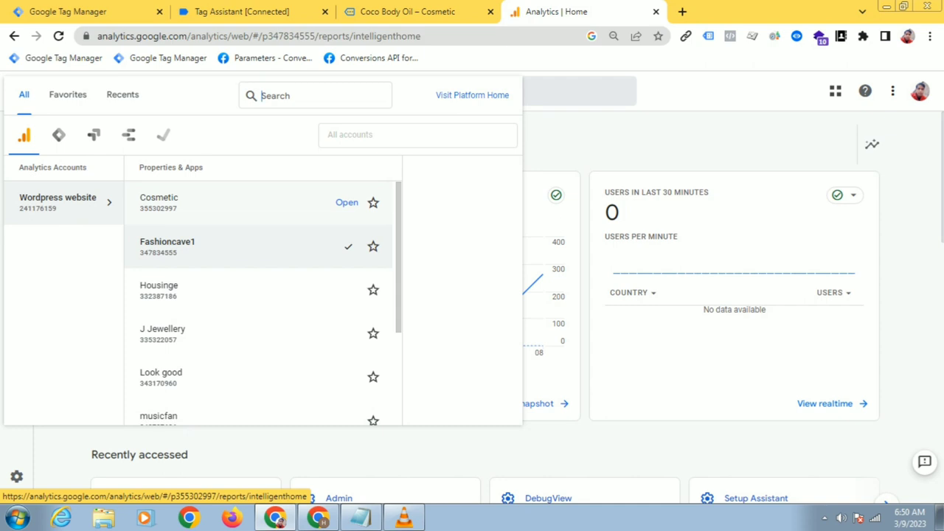
left_click(347, 202)
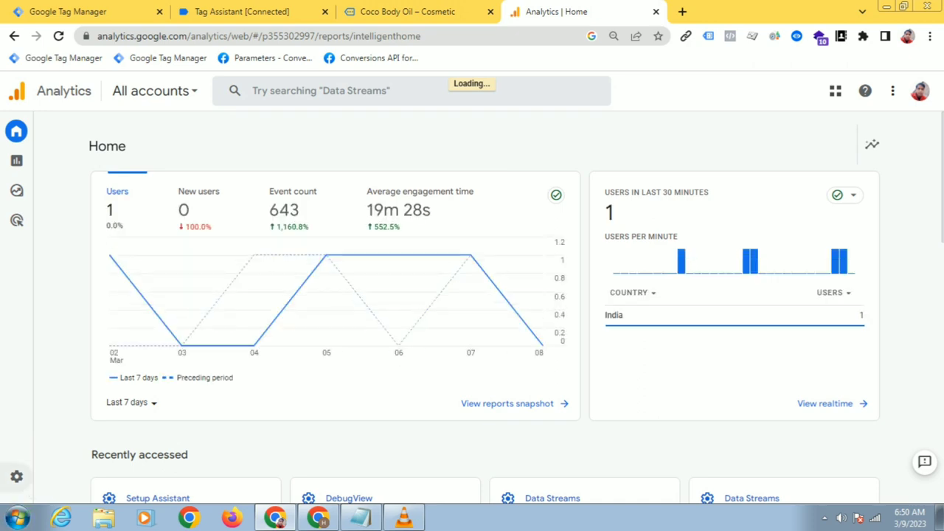
Step: Open DebugView from the Cosmetic property's admin settings
left_click(16, 476)
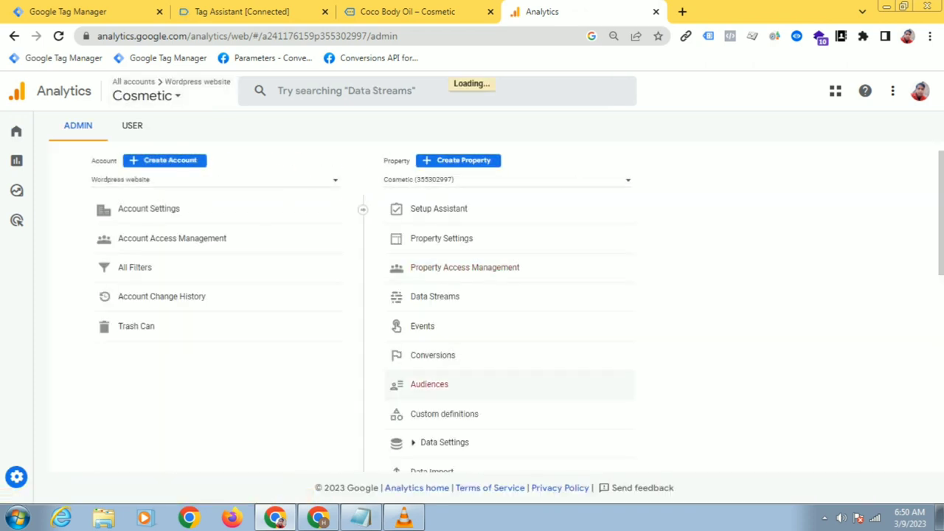
scroll(442, 384, "down", 2)
scroll(442, 387, "down", 2)
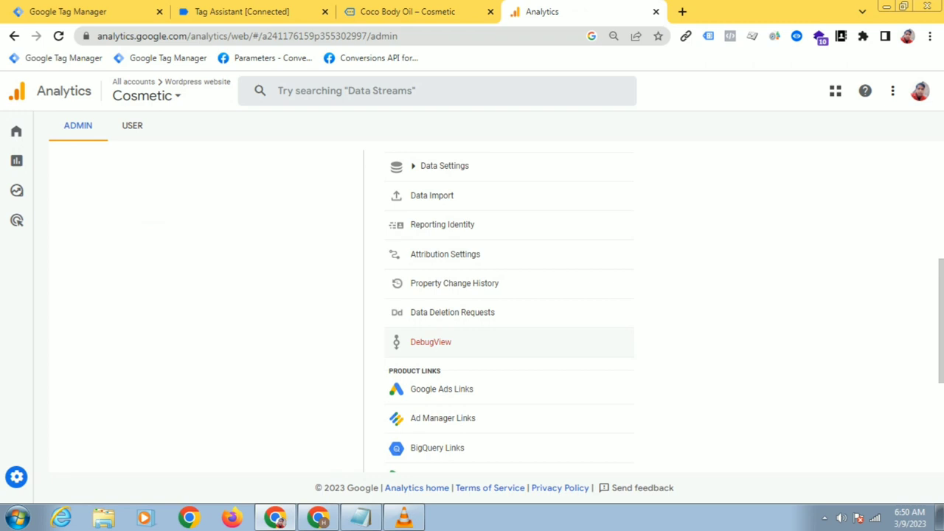
left_click(430, 341)
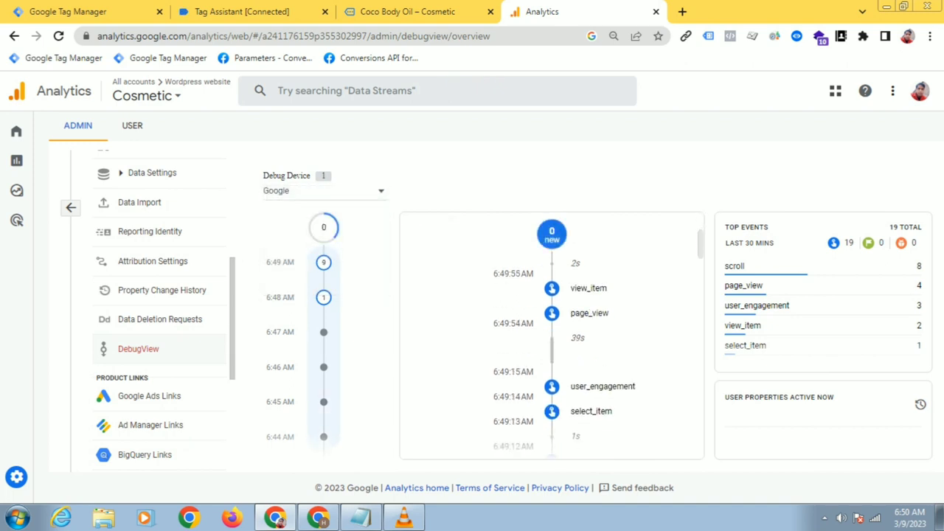
Step: Inspect the item_list_id and item_list_name parameters of the select_item event in DebugView, and close the event details
left_click(590, 411)
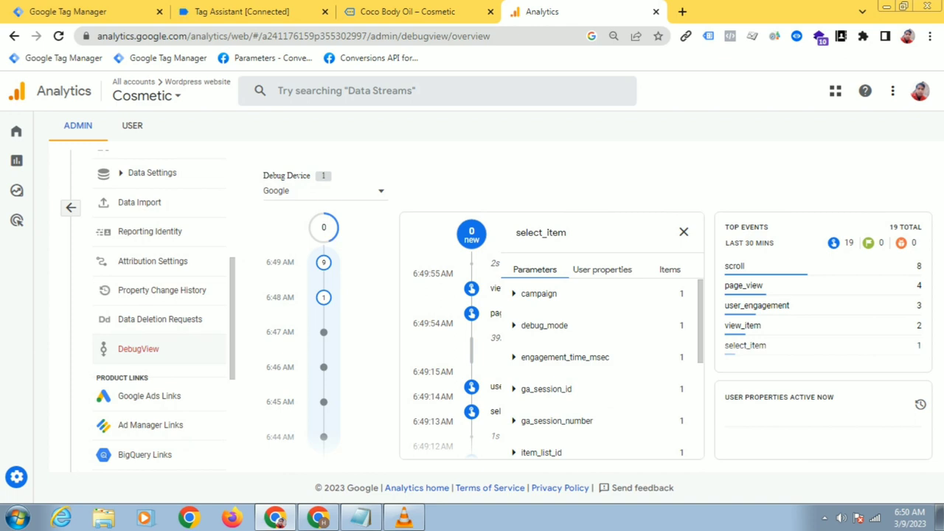
scroll(601, 361, "down", 3)
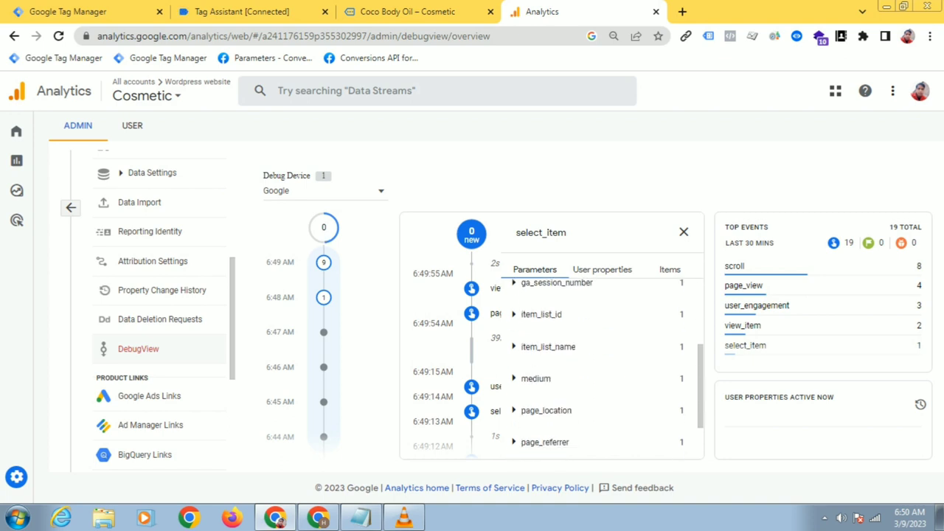
left_click(541, 315)
left_click_drag(520, 340, 673, 339)
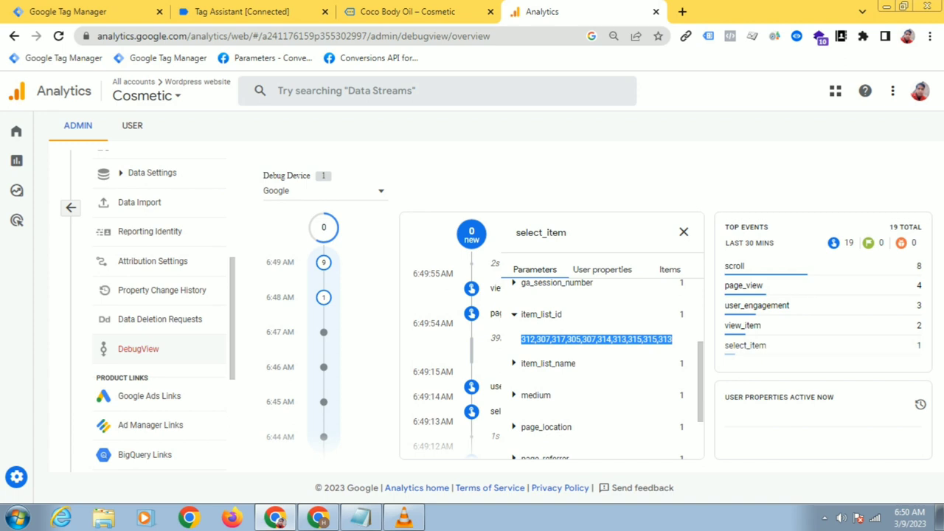
left_click(548, 363)
left_click_drag(617, 389, 520, 285)
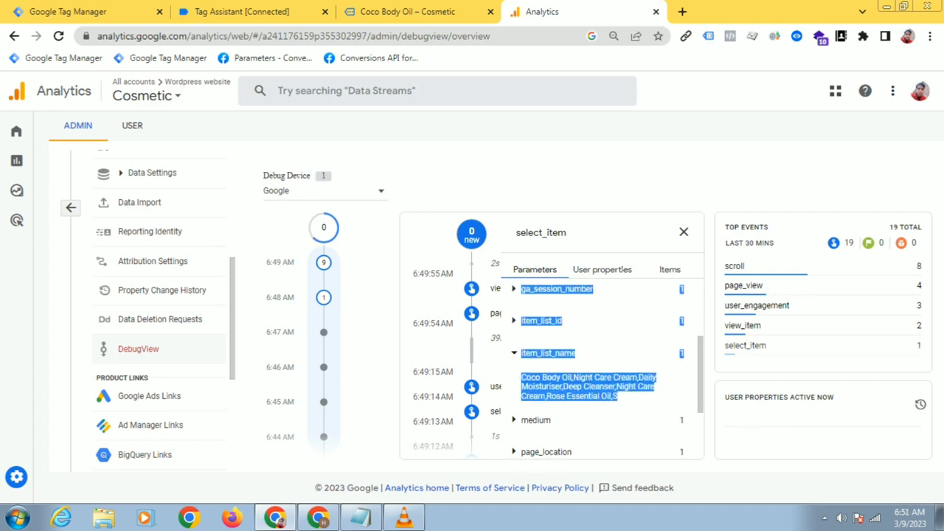
scroll(605, 368, "up", 2)
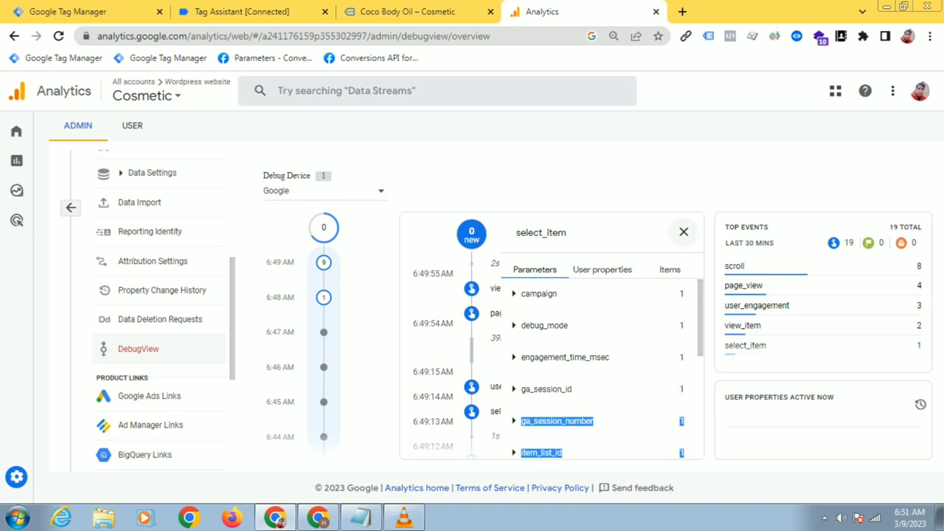
left_click(684, 232)
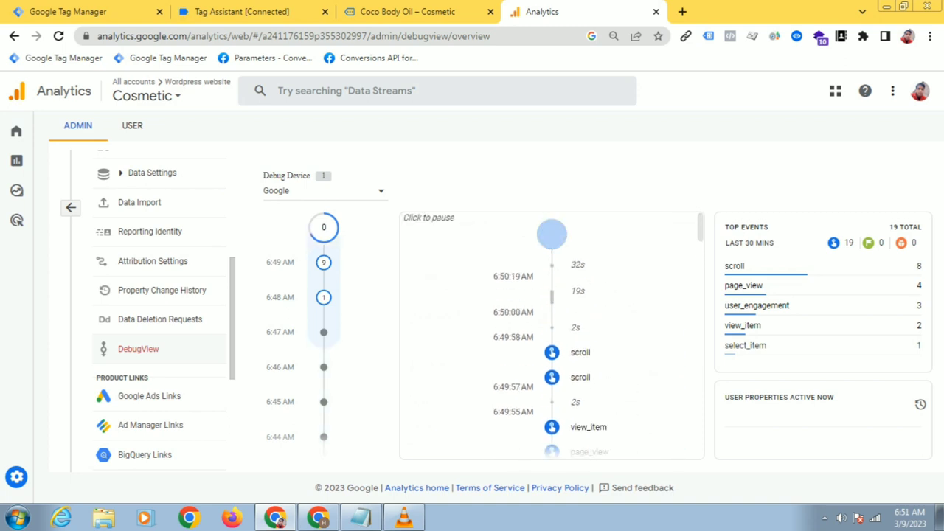